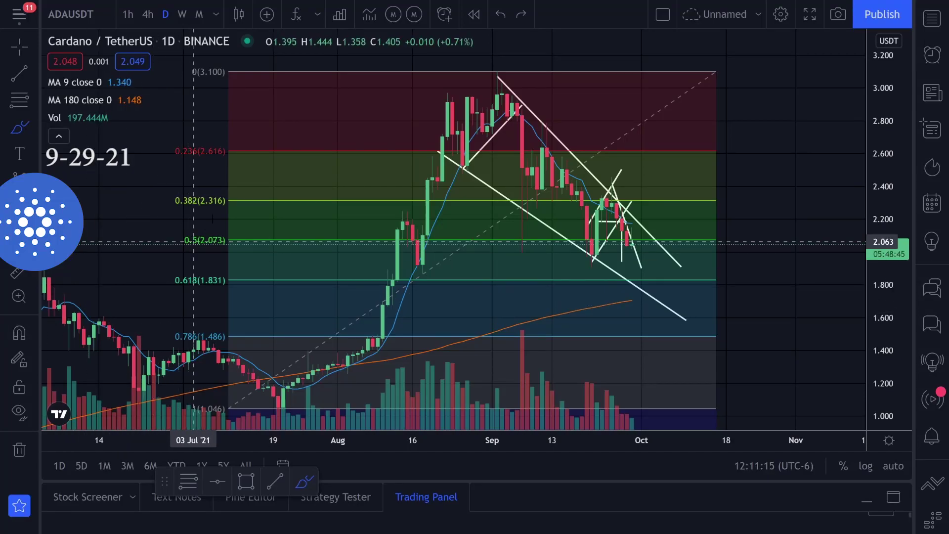
Brush over the 0.382, 0.5 and 0.618 Fibonacci levels and the descending trendline from the September high, undoing the strokes.
left_click_drag(232, 196, 299, 199)
left_click_drag(226, 240, 304, 239)
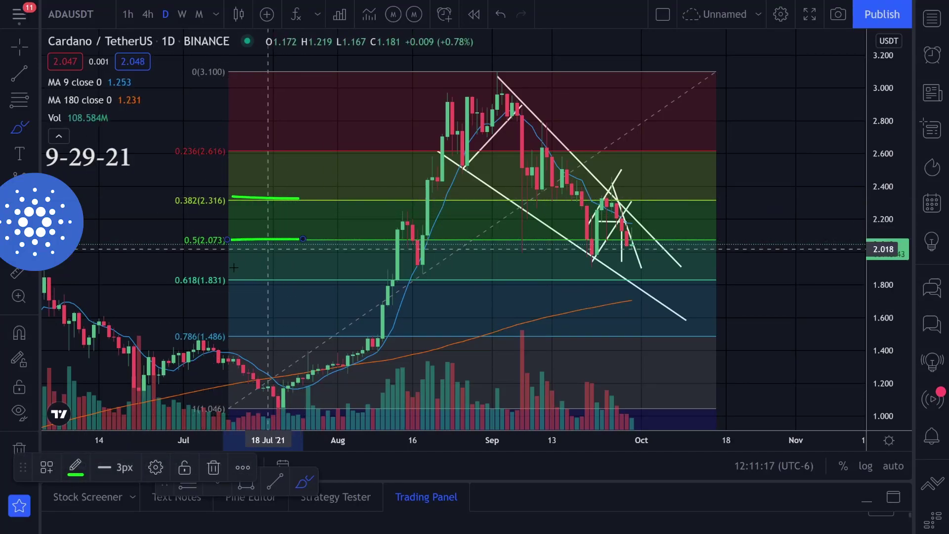
left_click_drag(223, 283, 327, 283)
key("ctrl+z")
key("ctrl+z")
key("ctrl+z")
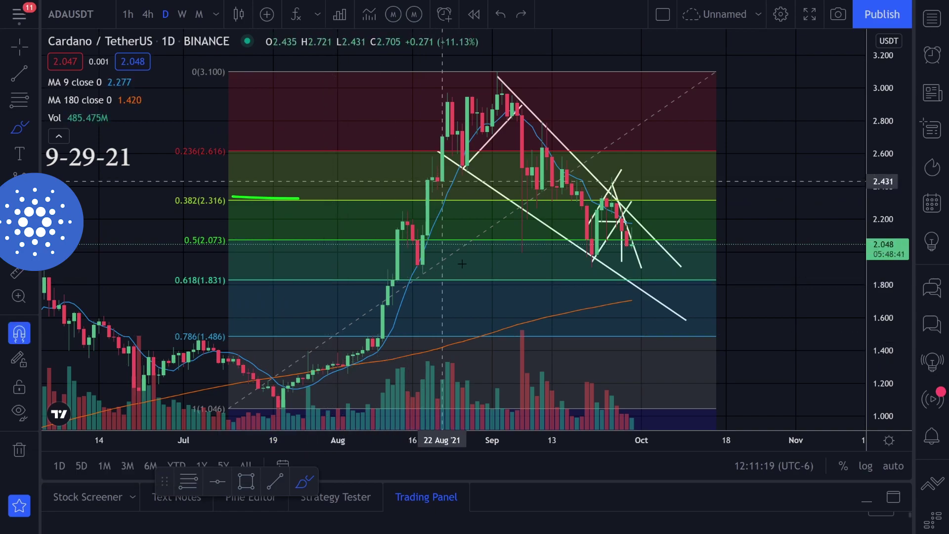
left_click_drag(501, 85, 663, 250)
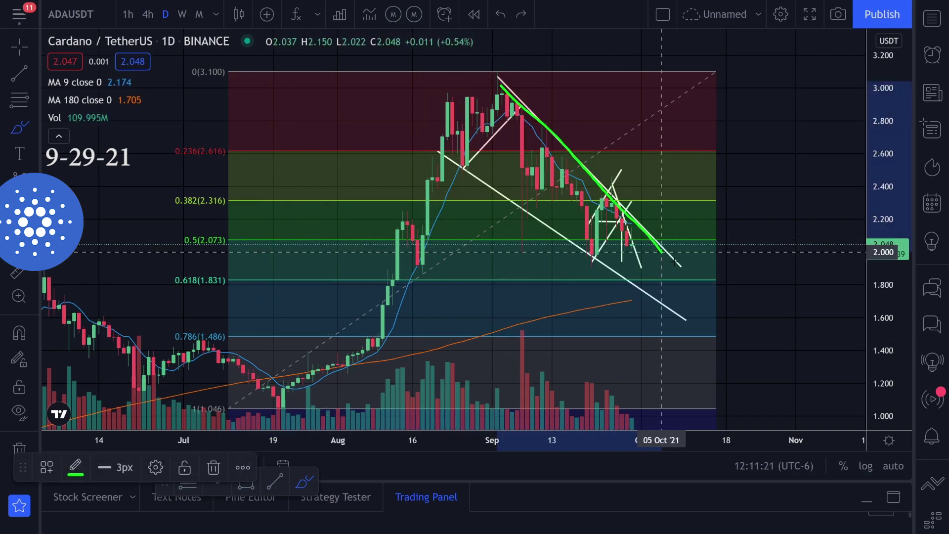
key("ctrl+z")
Switch the Cardano / TetherUS chart to the 4-hour interval.
scroll(604, 269, "up", 3)
left_click(148, 14)
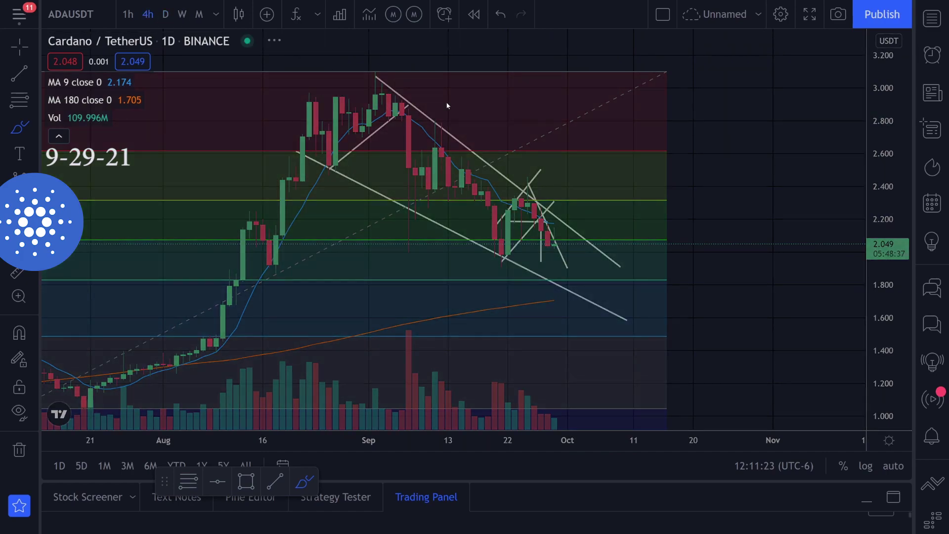
Brush over the early-September rising support line on the daily Cardano chart and the price drop on the 4-hour Crypto Total Market Cap chart.
scroll(445, 213, "down", 2)
left_click_drag(413, 216, 436, 185)
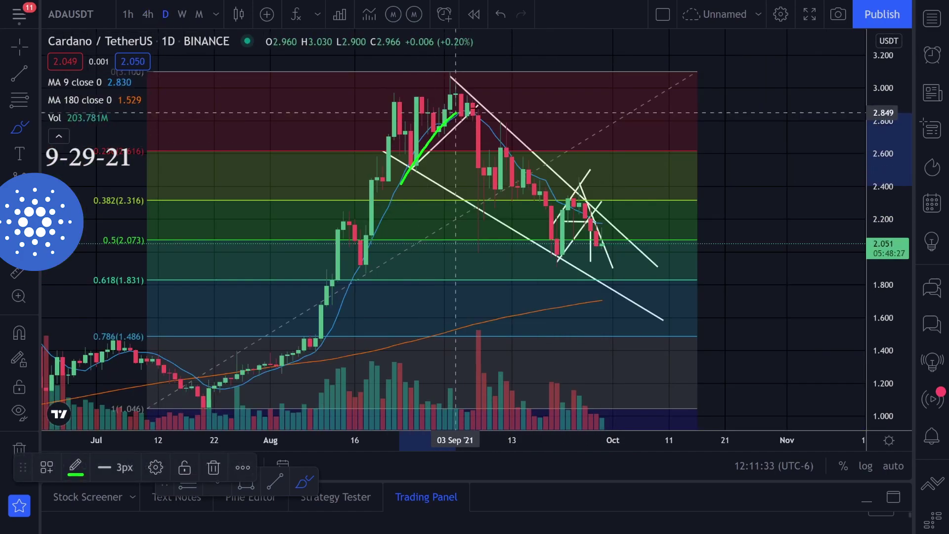
mouse_move(440, 102)
left_mouse_down()
mouse_move(509, 138)
mouse_move(580, 205)
left_mouse_up()
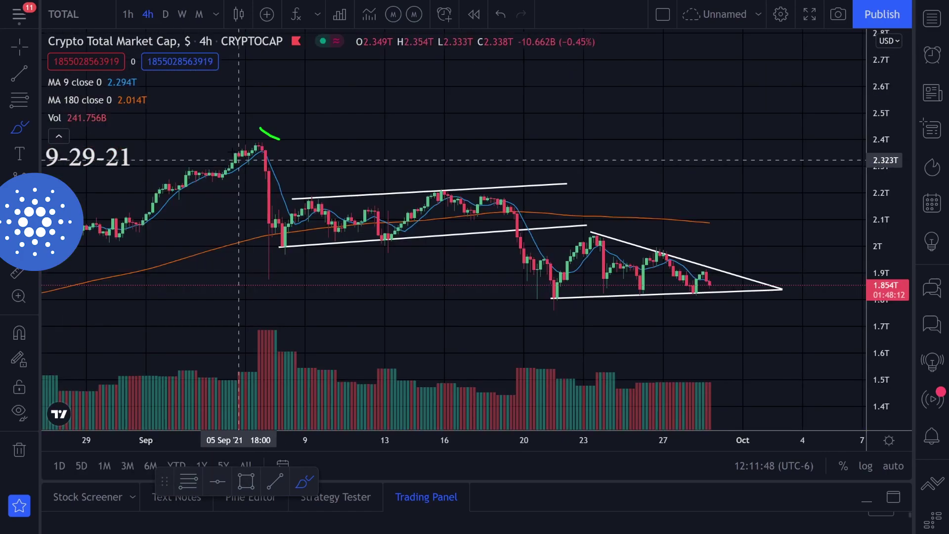
mouse_move(234, 151)
left_mouse_down()
mouse_move(303, 214)
mouse_move(402, 240)
mouse_move(508, 198)
left_mouse_up()
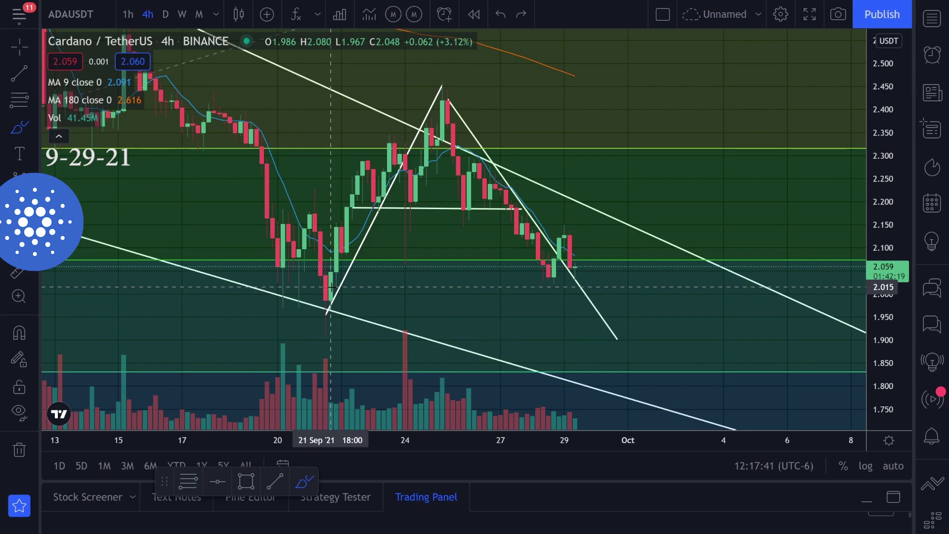
Trace the rise from the 21 September low toward the 25 September peak on the 4-hour Cardano chart, and undo the strokes.
left_click_drag(323, 306, 433, 101)
key("ctrl+z")
mouse_move(352, 241)
left_mouse_down()
mouse_move(394, 153)
mouse_move(389, 163)
mouse_move(422, 173)
mouse_move(405, 168)
mouse_move(405, 262)
mouse_move(405, 155)
left_mouse_up()
key("ctrl+z")
key("ctrl+z")
key("ctrl+z")
key("ctrl+z")
Highlight the 0.5 Fibonacci level near 2.073 from 20 to 29 September with the brush, and undo the strokes.
left_click_drag(299, 266, 341, 260)
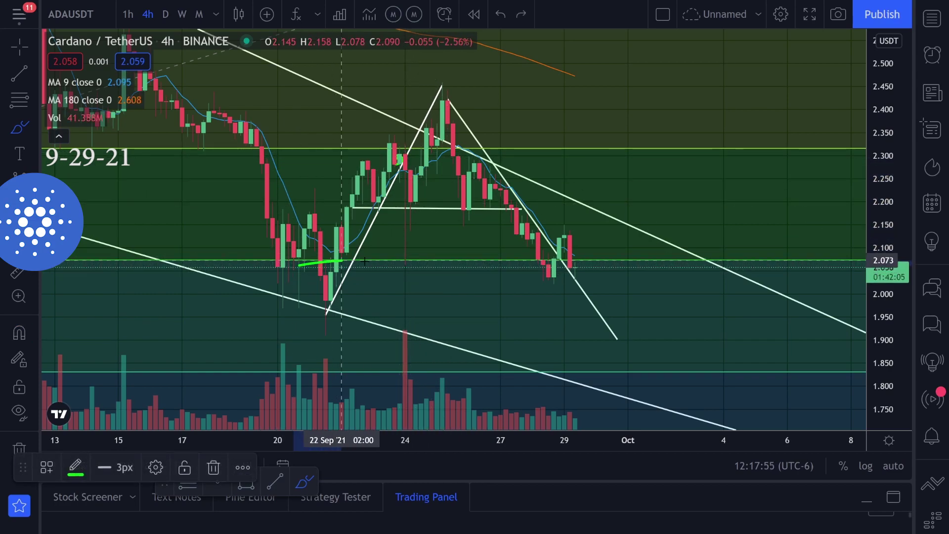
left_click_drag(453, 262, 597, 264)
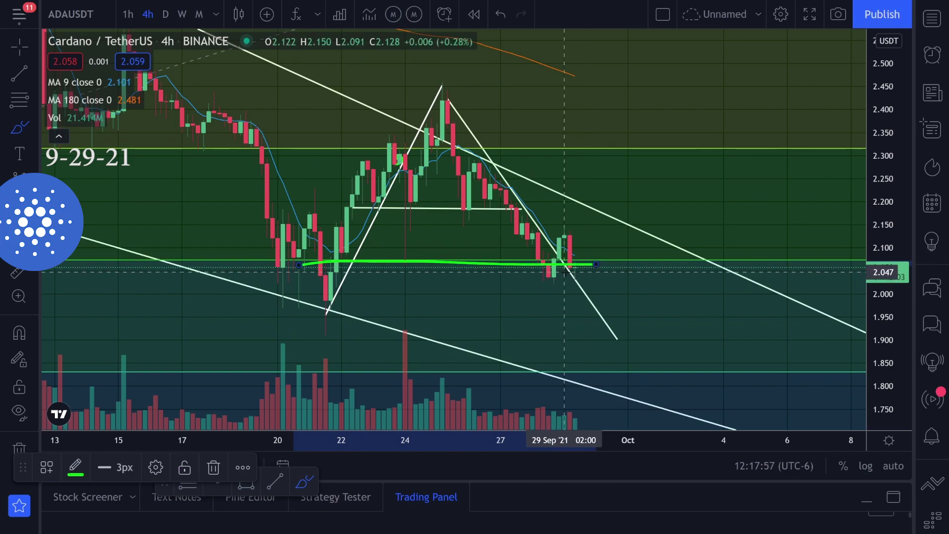
key("ctrl+z")
mouse_move(524, 256)
left_mouse_down()
mouse_move(453, 251)
mouse_move(522, 260)
left_mouse_up()
key("ctrl+z")
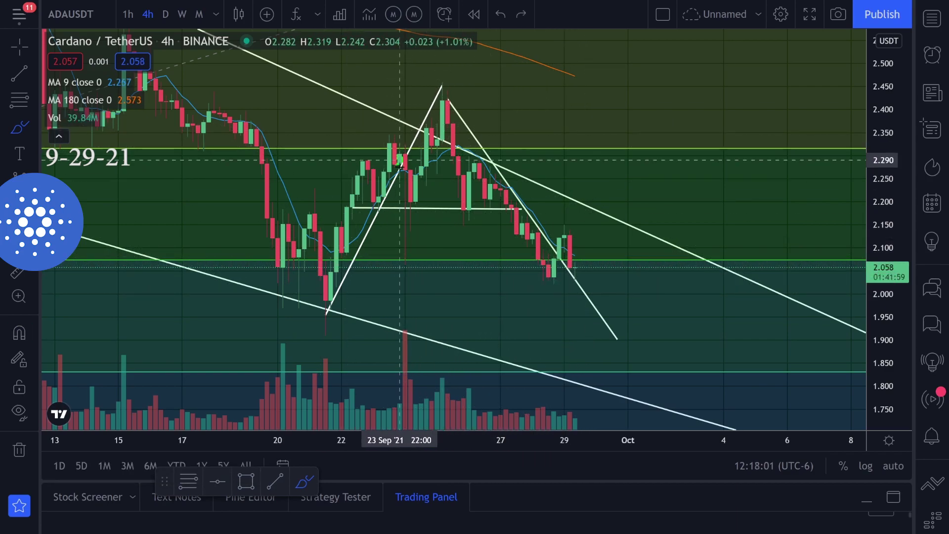
Circle the three lows resting on the short horizontal neckline with the brush, and undo the circles.
mouse_move(399, 150)
left_mouse_down()
mouse_move(416, 213)
mouse_move(394, 203)
left_mouse_up()
key("ctrl+z")
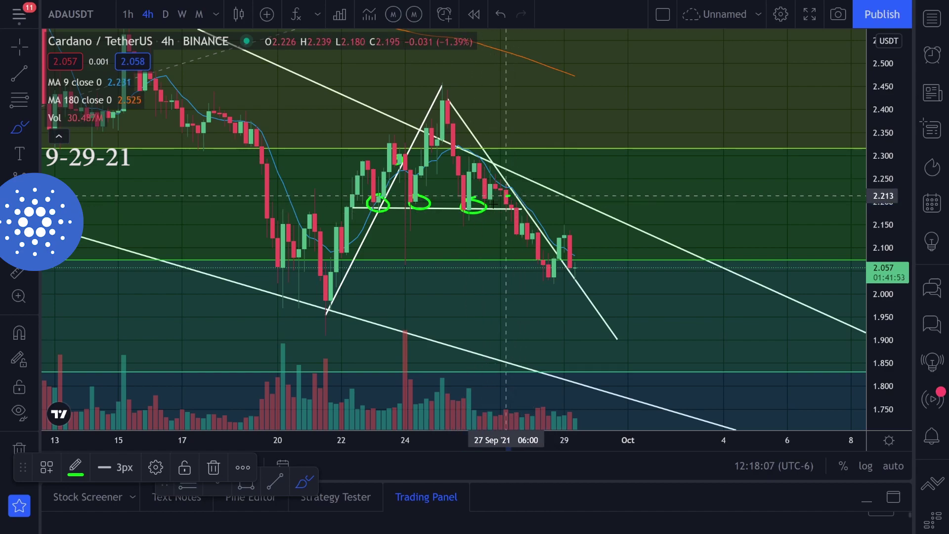
key("ctrl+z")
key("ctrl+z")
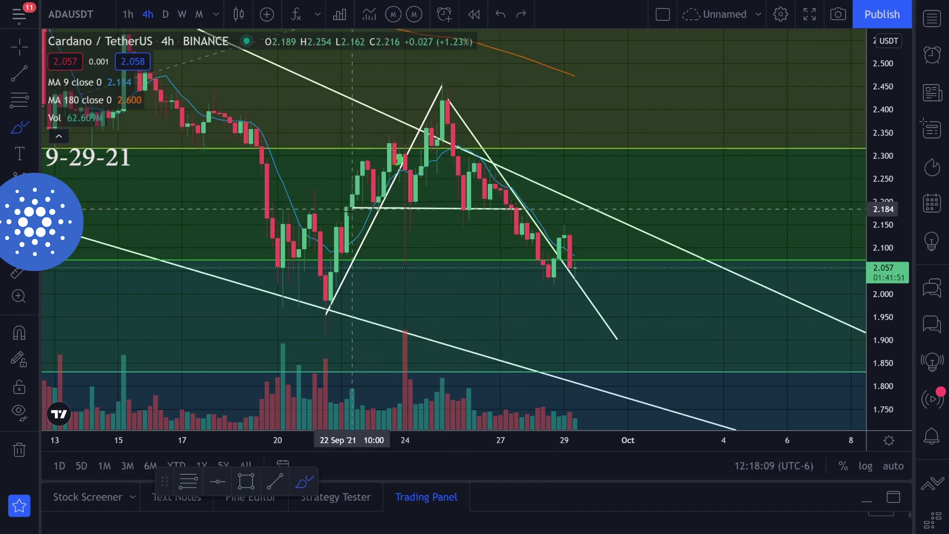
Outline the head-and-shoulders pattern, its neckline and the breakdown below it with brush strokes, and undo them all.
mouse_move(349, 210)
left_mouse_down()
mouse_move(385, 136)
mouse_move(409, 205)
mouse_move(433, 81)
left_mouse_up()
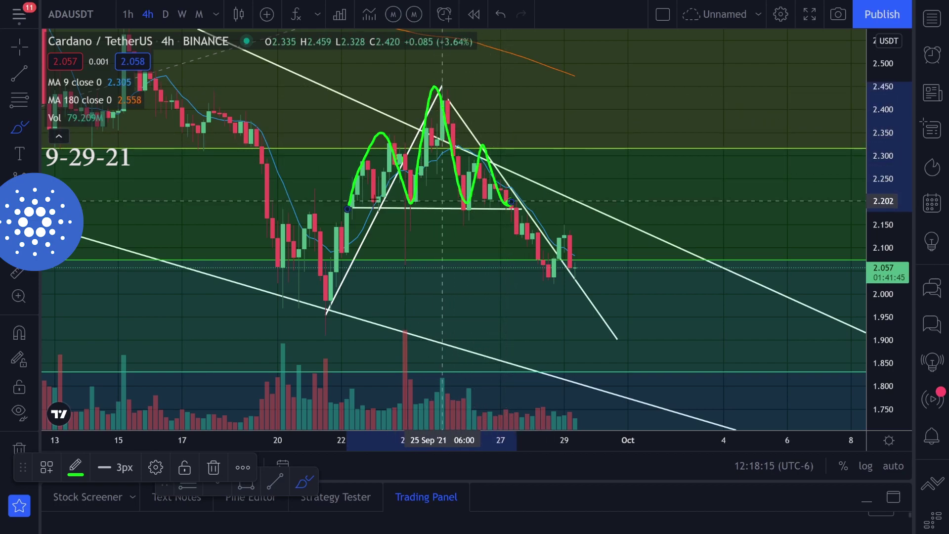
mouse_move(350, 210)
left_mouse_down()
mouse_move(531, 212)
mouse_move(516, 243)
left_mouse_up()
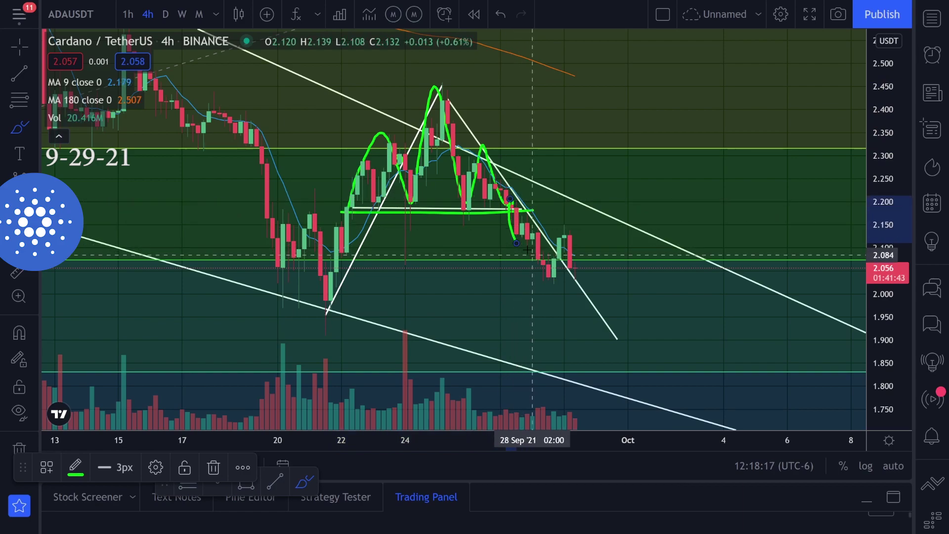
key("ctrl+z")
key("ctrl+z")
key("ctrl+z")
key("ctrl+z")
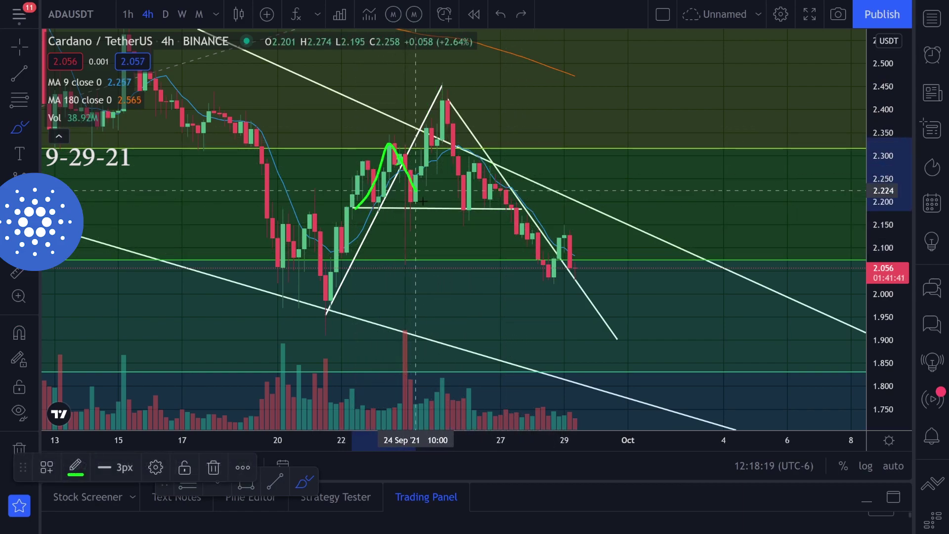
Sketch the head and right shoulder again and mark the neckline's end, undoing both brush marks.
mouse_move(422, 202)
left_mouse_down()
mouse_move(448, 96)
mouse_move(511, 214)
mouse_move(514, 205)
left_mouse_up()
key("ctrl+z")
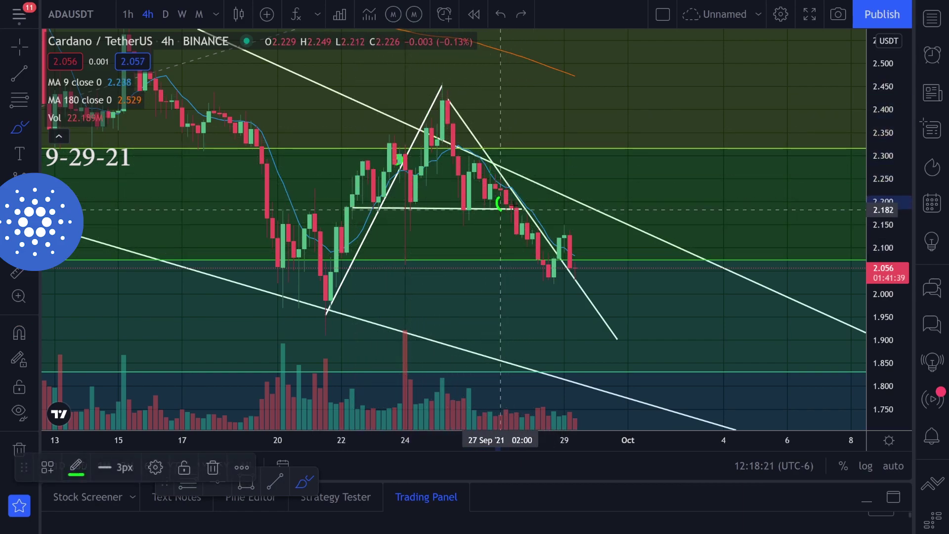
key("ctrl+z")
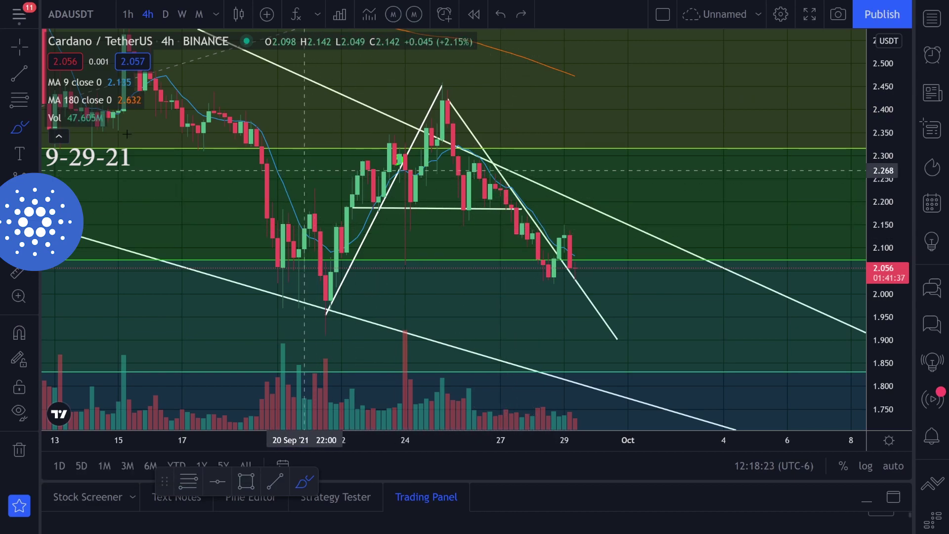
Draw a vertical trend line from the head's peak at about 2.425 to the neckline at about 2.189, and move it down below the breakdown point.
left_click(26, 74)
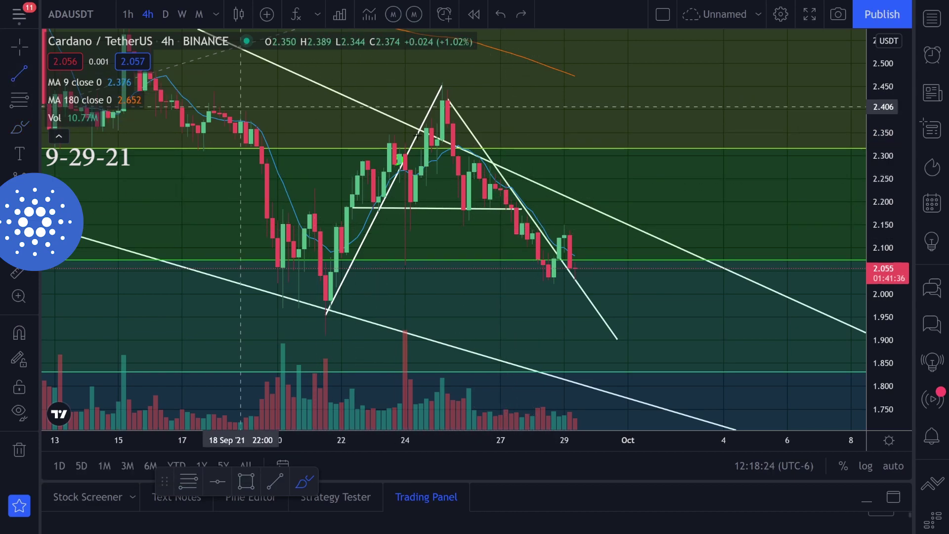
left_click(442, 98)
left_click(442, 208)
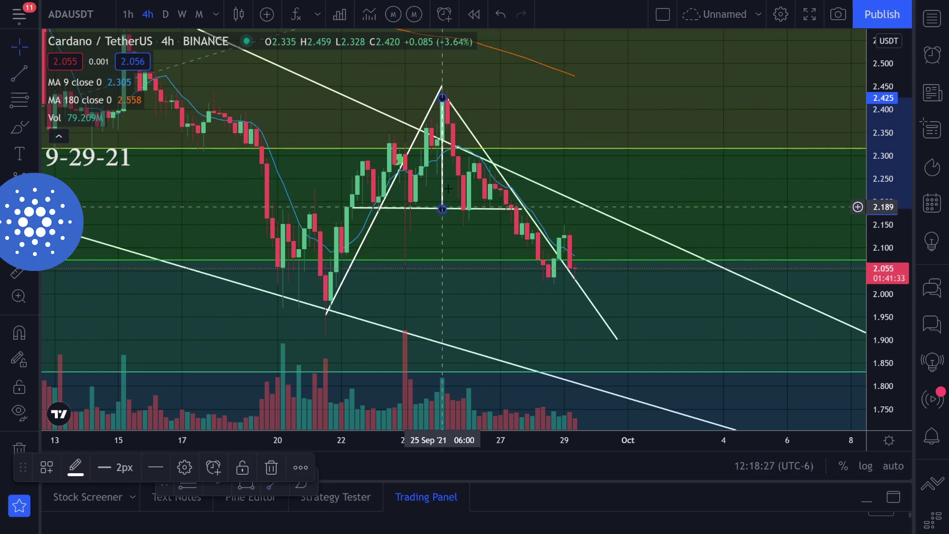
left_click_drag(443, 165, 518, 277)
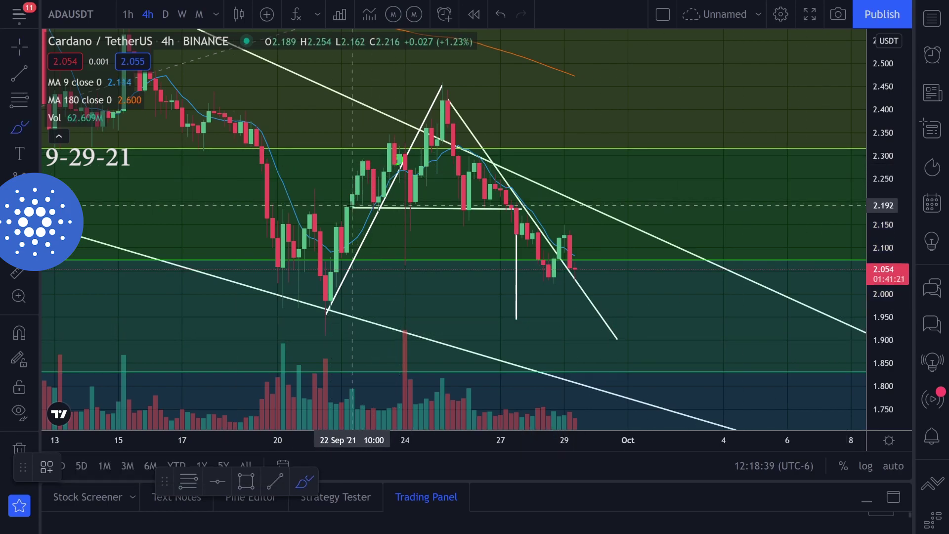
Brush the head-and-shoulders outline, circle the head's peak and stroke the pattern's height down to the neckline.
mouse_move(352, 205)
left_mouse_down()
mouse_move(390, 136)
mouse_move(414, 205)
mouse_move(434, 119)
mouse_move(453, 143)
mouse_move(464, 206)
mouse_move(484, 156)
mouse_move(512, 215)
left_mouse_up()
mouse_move(443, 80)
left_mouse_down()
mouse_move(432, 87)
mouse_move(440, 76)
left_mouse_up()
key("ctrl+z")
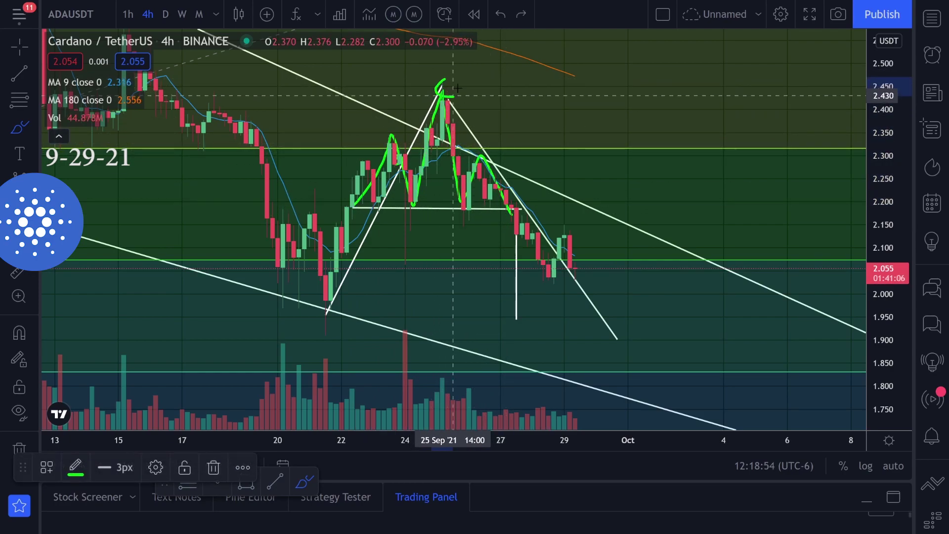
left_click_drag(444, 81, 447, 211)
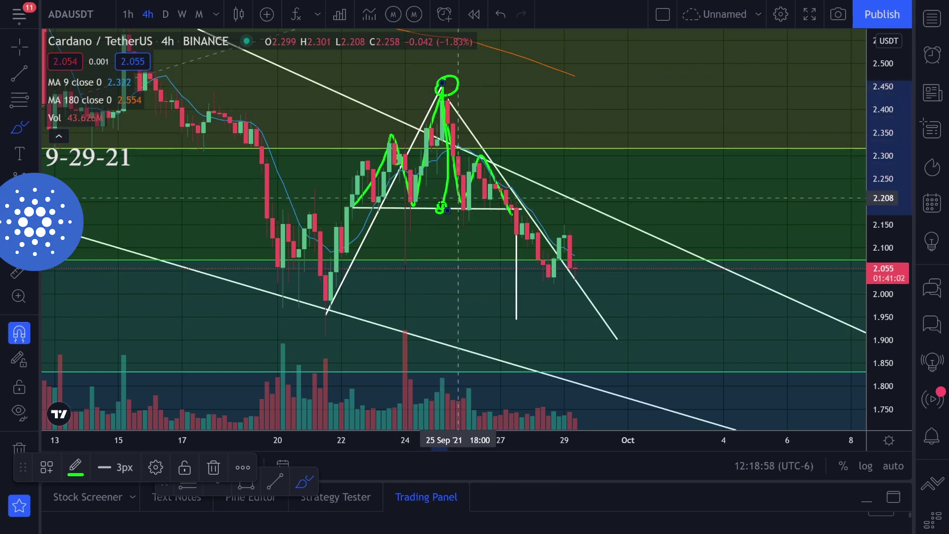
Mark the breakdown point on the neckline, and undo the brush marks and the vertical projection line.
key("ctrl+z")
left_click_drag(514, 208, 516, 203)
key("ctrl+z")
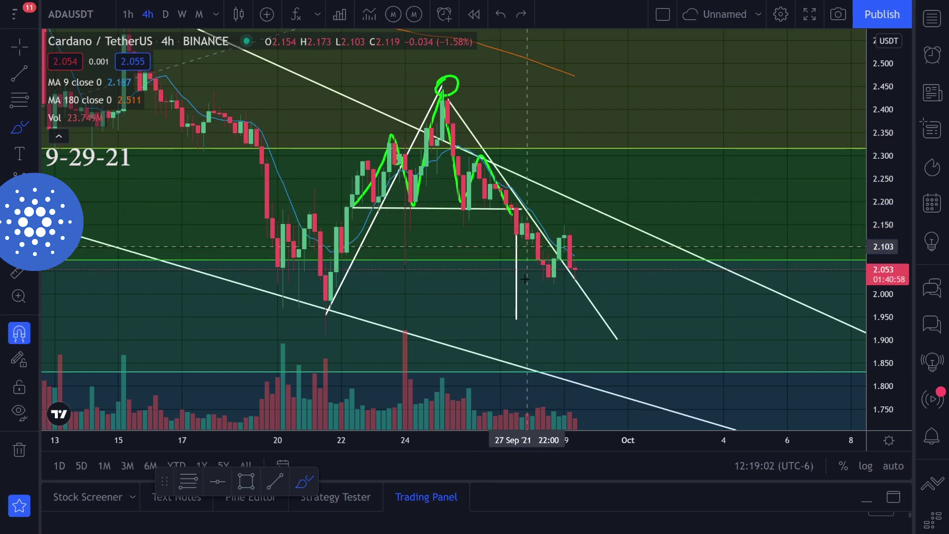
key("ctrl+z")
key("ctrl+z")
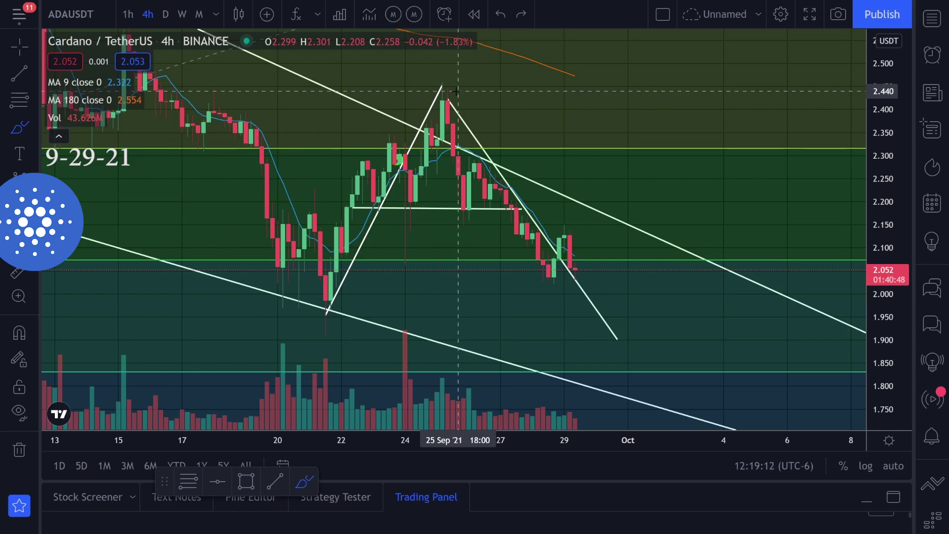
Circle the highs along the steep descending line and the lows along the neckline, undoing every circle except the one at the head's peak.
mouse_move(454, 96)
left_mouse_down()
mouse_move(443, 102)
mouse_move(451, 98)
left_mouse_up()
left_click_drag(488, 155, 514, 185)
mouse_move(380, 198)
left_mouse_down()
mouse_move(365, 197)
mouse_move(414, 195)
left_mouse_up()
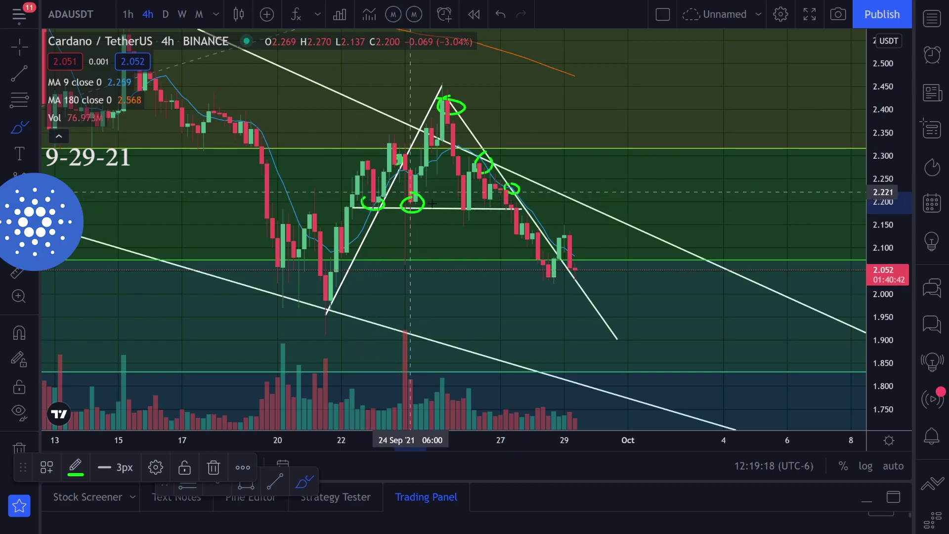
left_click_drag(476, 202, 501, 213)
left_click_drag(502, 204, 511, 204)
key("ctrl+z")
key("ctrl+z")
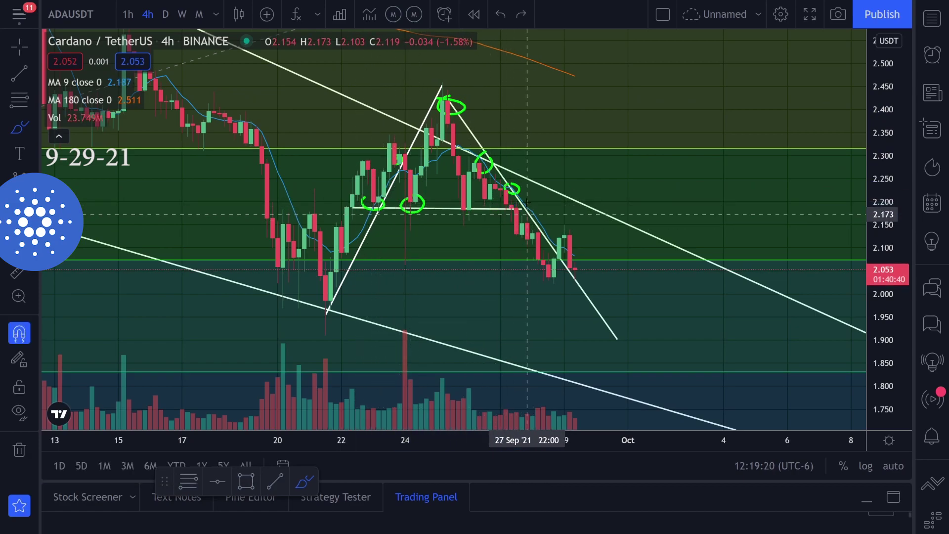
left_click_drag(496, 192, 528, 145)
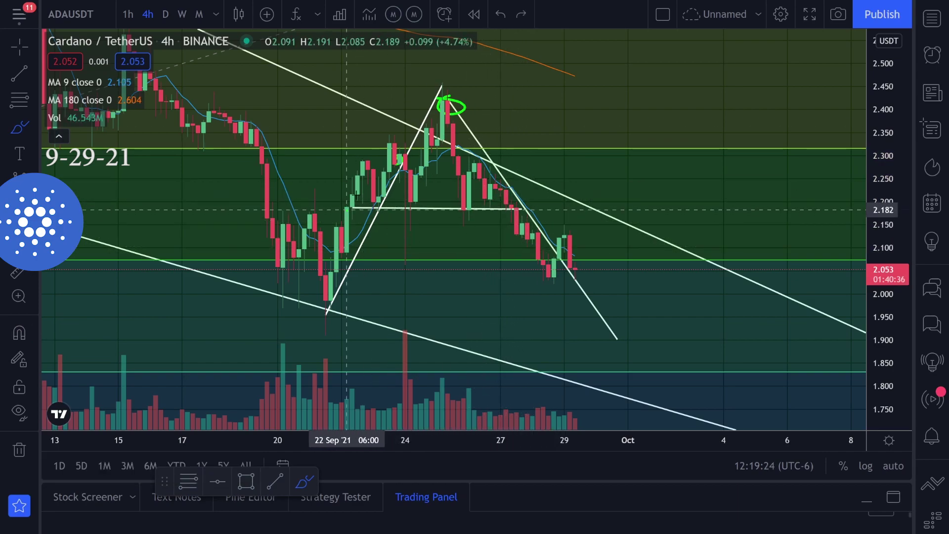
Outline the head-and-shoulders pattern and stroke the projected drop from the neckline break down to about 1.97, undoing both sketches.
mouse_move(348, 207)
left_mouse_down()
mouse_move(403, 171)
mouse_move(453, 154)
left_mouse_up()
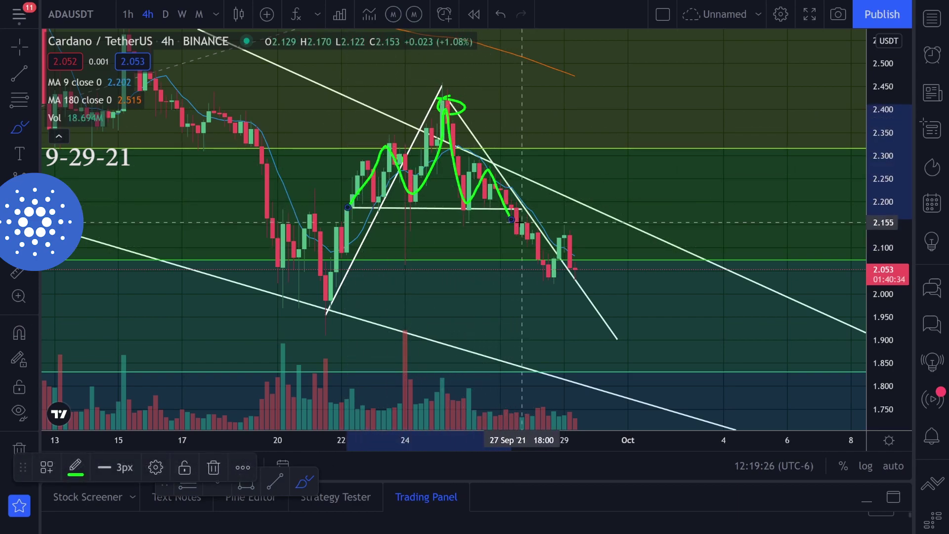
key("ctrl+z")
left_click_drag(517, 243, 517, 307)
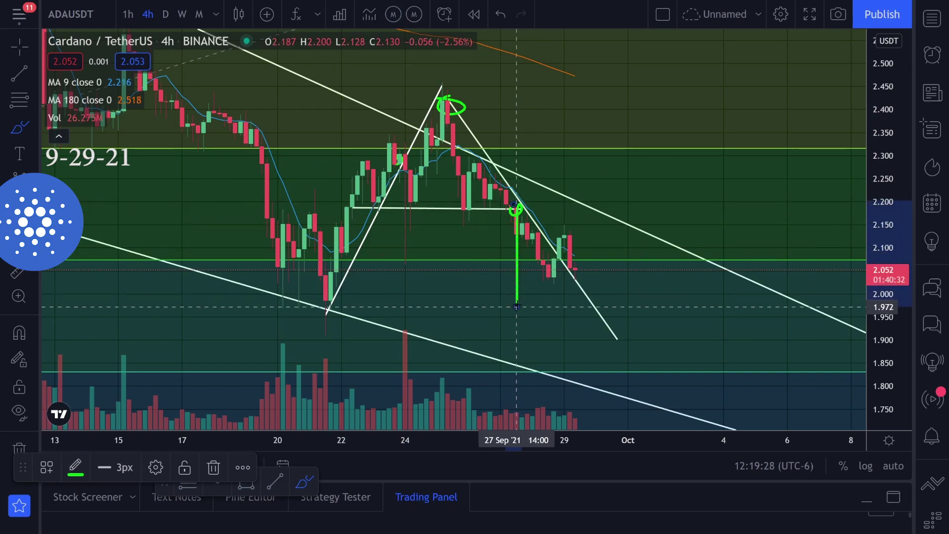
key("ctrl+z")
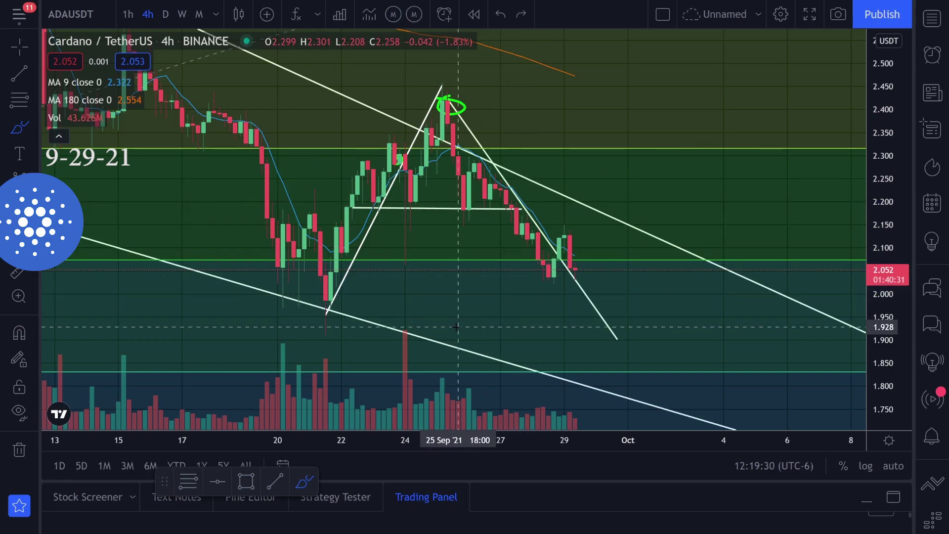
Circle the neckline break and stroke the drop to about 2.05, repeat the sketch slightly deeper, and undo all brush marks.
left_click_drag(499, 213, 515, 214)
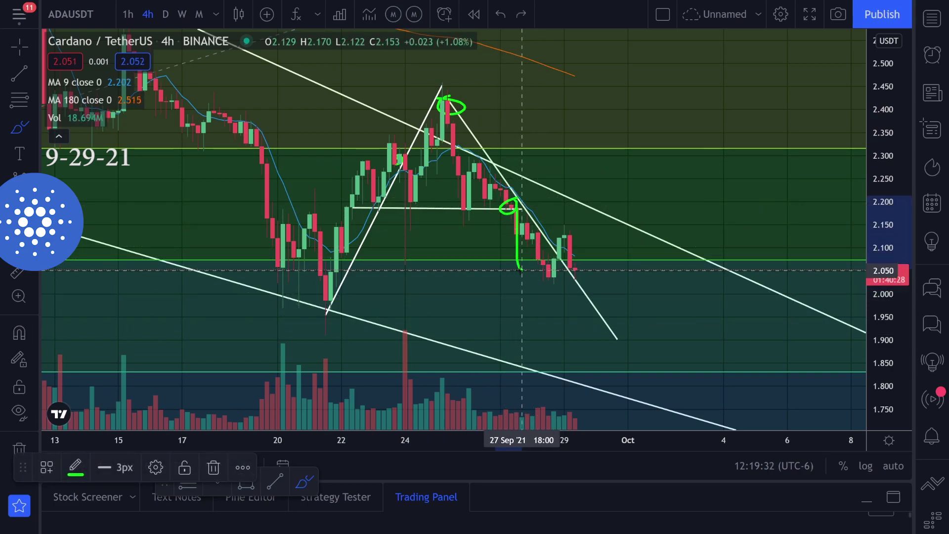
key("ctrl+z")
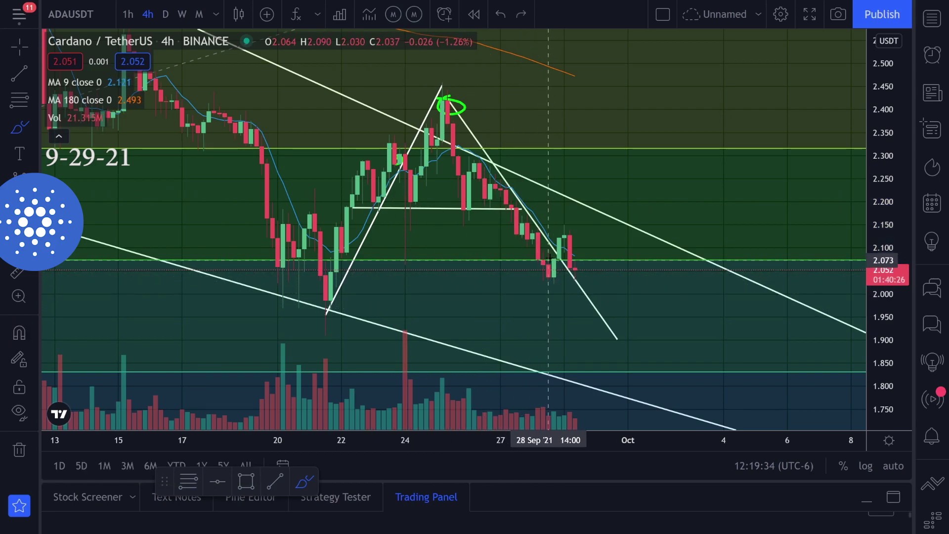
left_click_drag(510, 197, 506, 204)
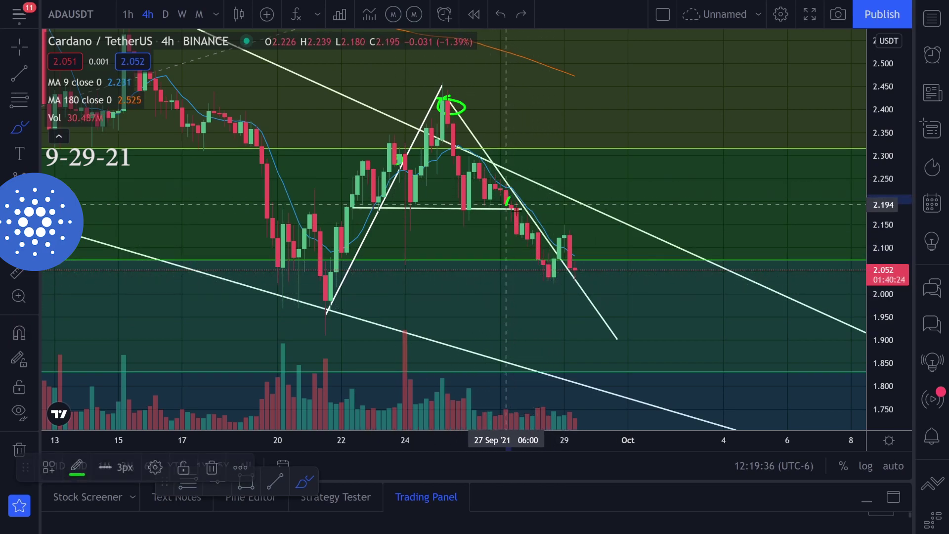
left_click_drag(519, 268, 522, 289)
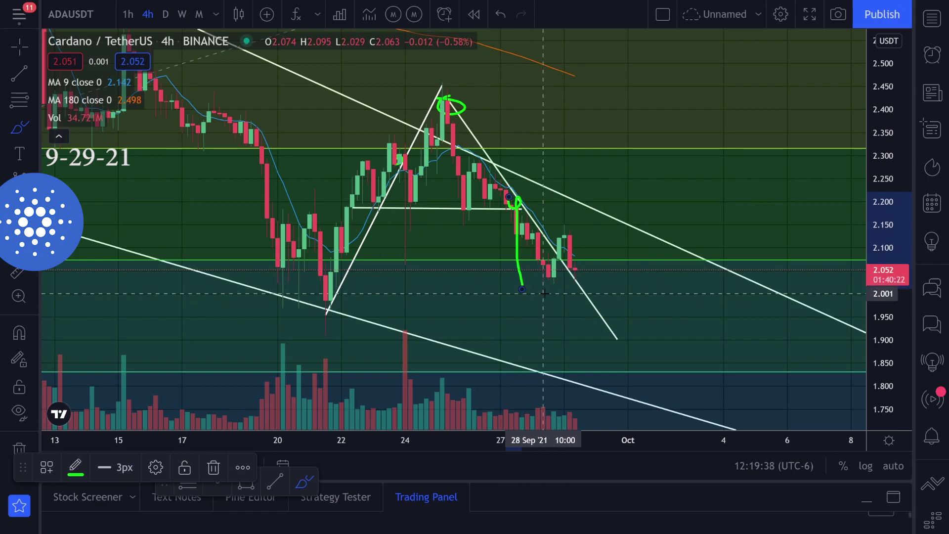
key("ctrl+z")
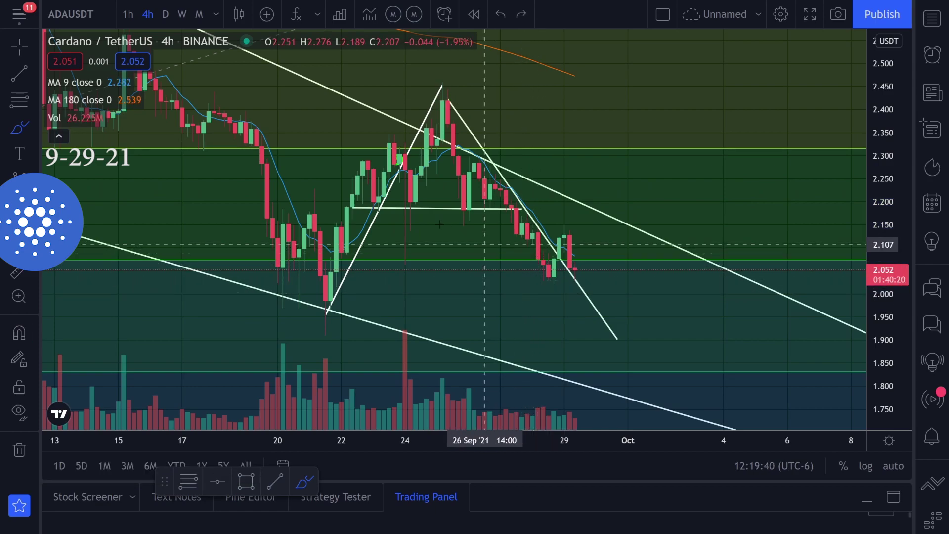
Stroke over the neckline and the steep descending line, circle the right shoulder, mark the neckline break, and undo all brush marks.
left_click_drag(352, 207, 506, 208)
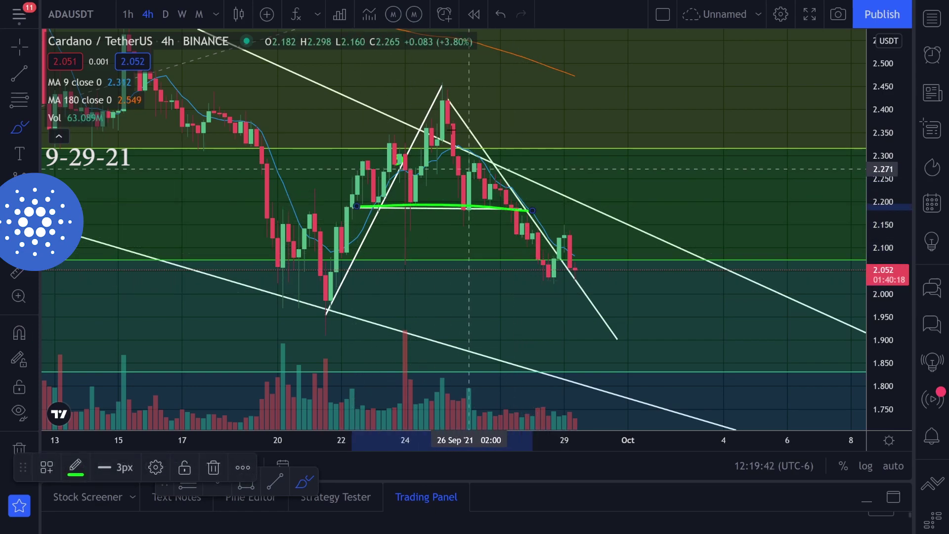
mouse_move(442, 88)
left_mouse_down()
mouse_move(527, 214)
mouse_move(554, 144)
left_mouse_up()
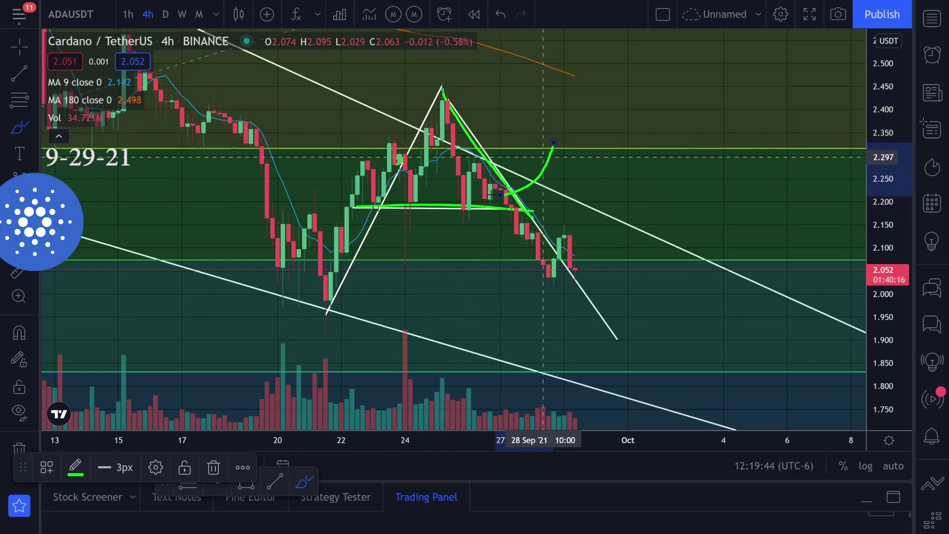
key("ctrl+z")
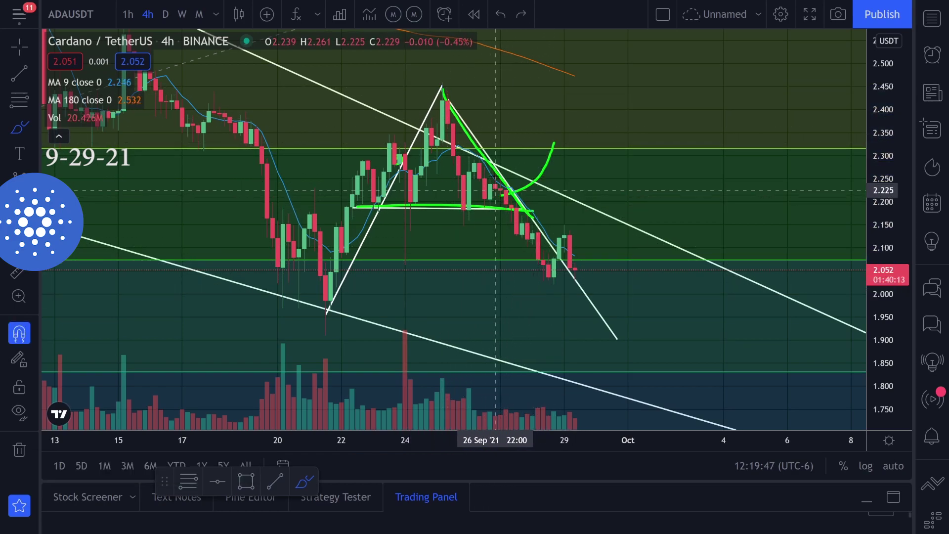
left_click_drag(488, 163, 475, 161)
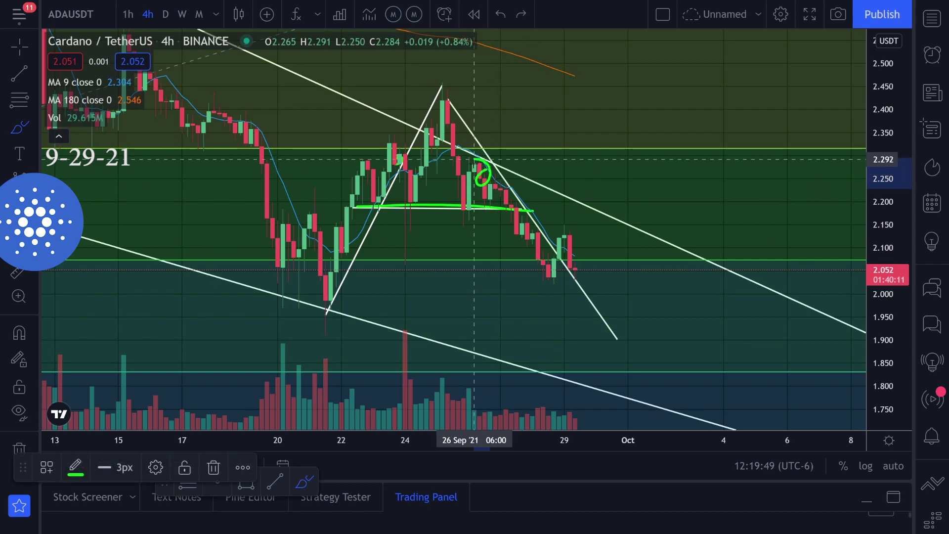
key("ctrl+z")
key("ctrl+z")
mouse_move(507, 188)
left_mouse_down()
mouse_move(496, 200)
mouse_move(516, 244)
left_mouse_up()
key("ctrl+z")
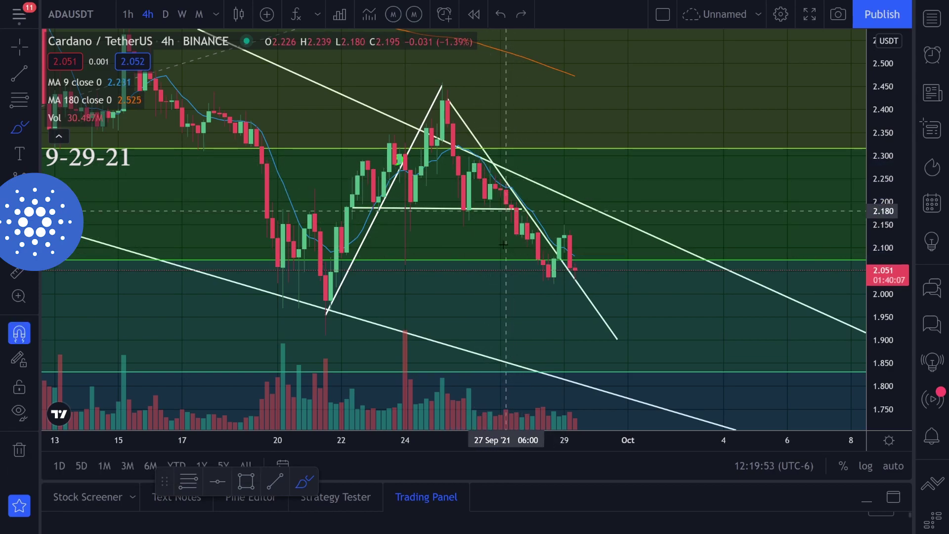
Draw a vertical trend line from the head's peak at about 2.427 to the neckline, and move it to the breakdown point to project about 1.943.
key("alt+t")
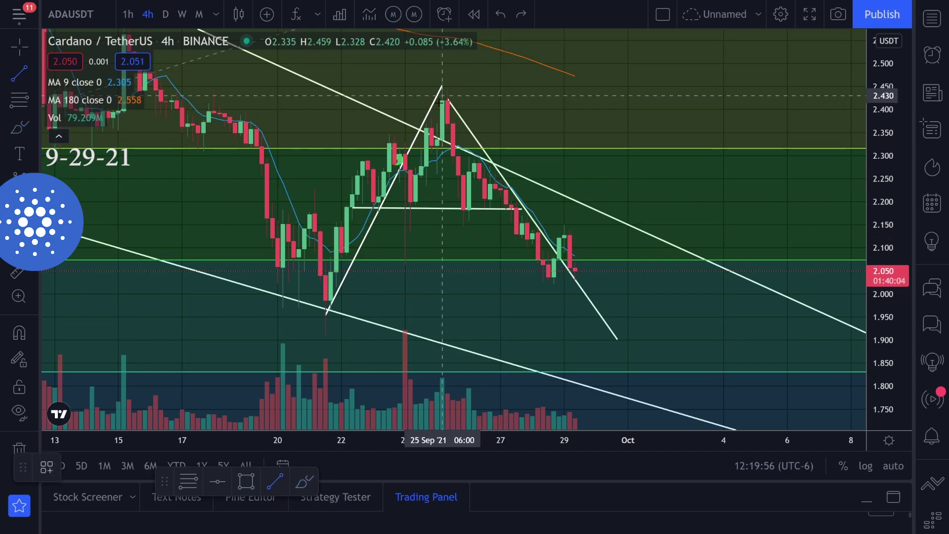
left_click(443, 209)
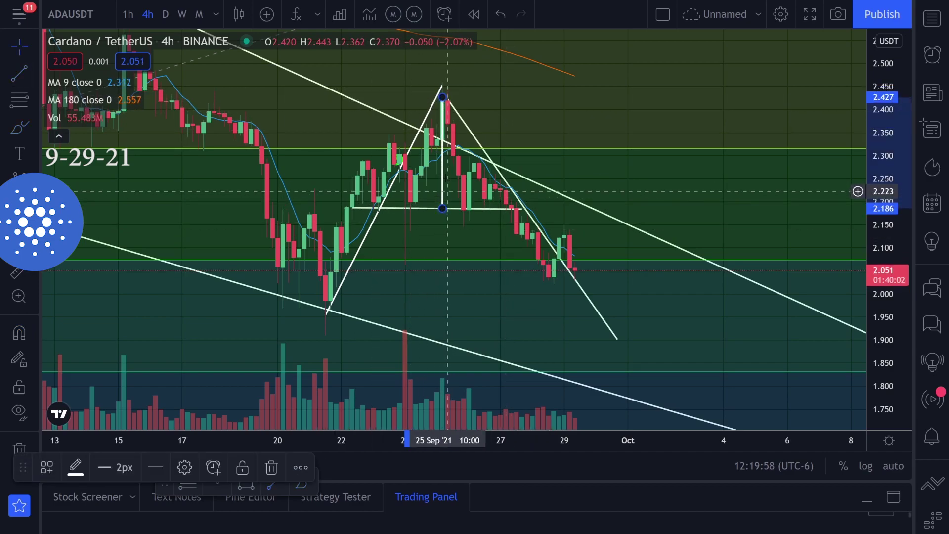
left_click_drag(443, 175, 517, 319)
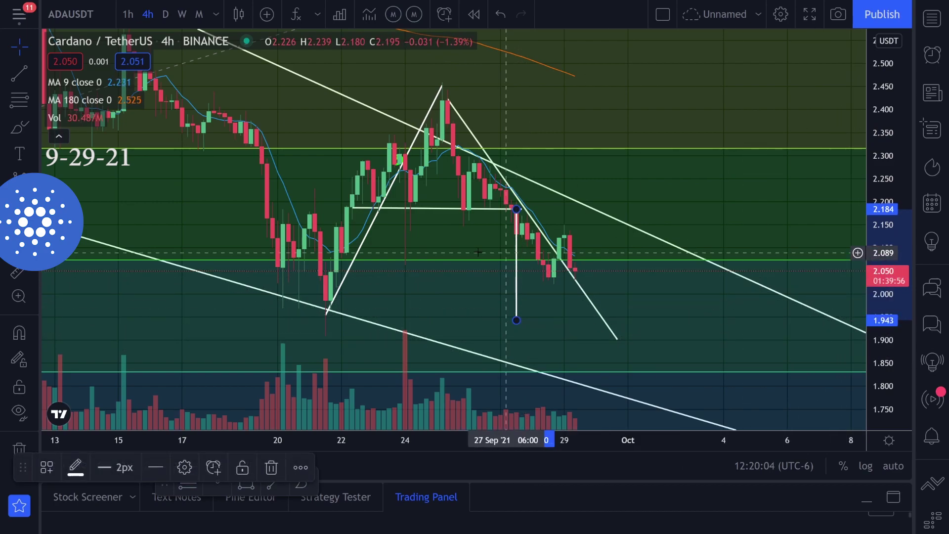
scroll(517, 234, "up", 1)
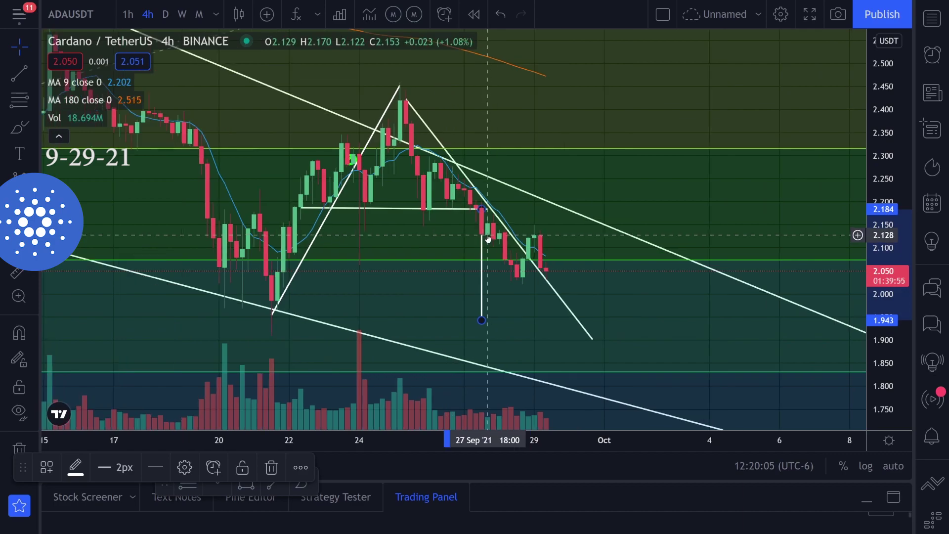
Circle the head's peak and the lower highs along the steep descending line with the brush, and undo the circles.
left_click(19, 128)
mouse_move(407, 95)
left_mouse_down()
mouse_move(425, 106)
mouse_move(418, 99)
left_mouse_up()
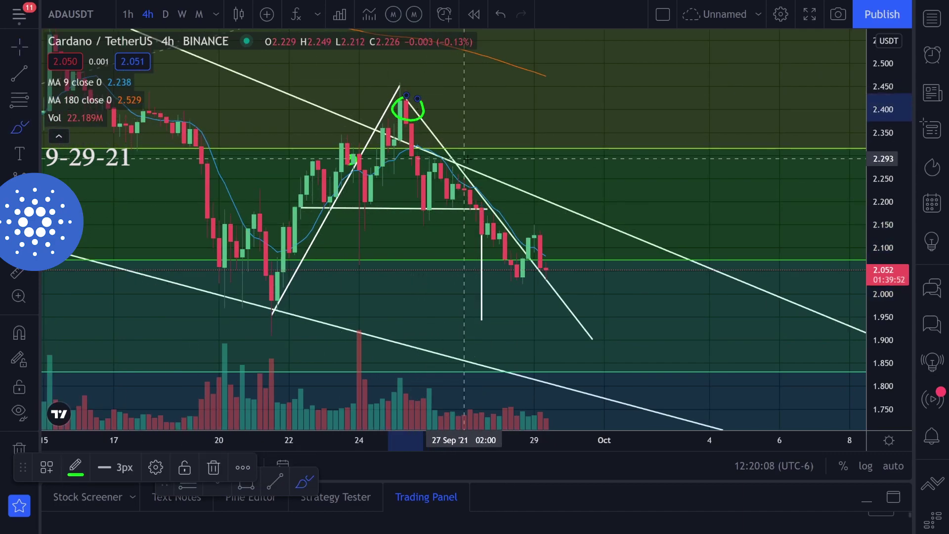
left_click_drag(443, 164, 481, 192)
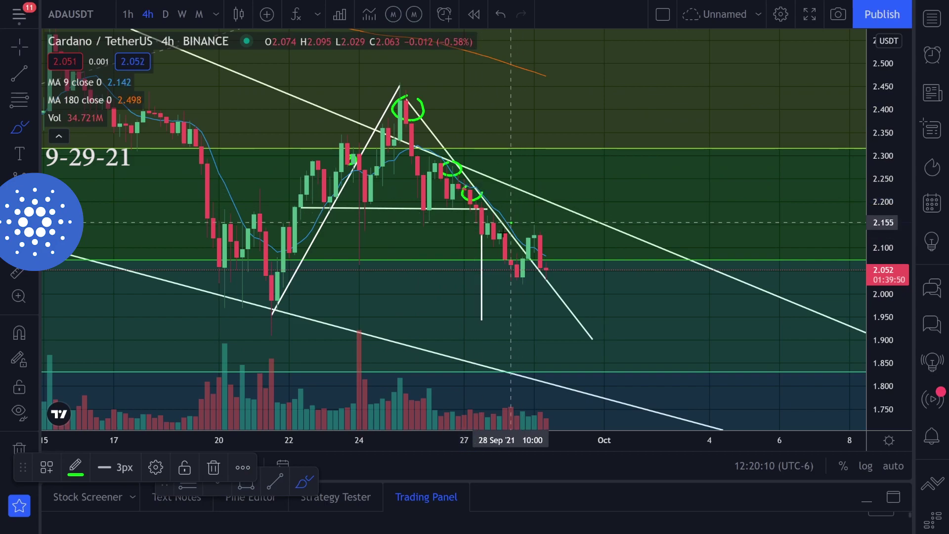
left_click_drag(510, 222, 501, 226)
key("ctrl+z")
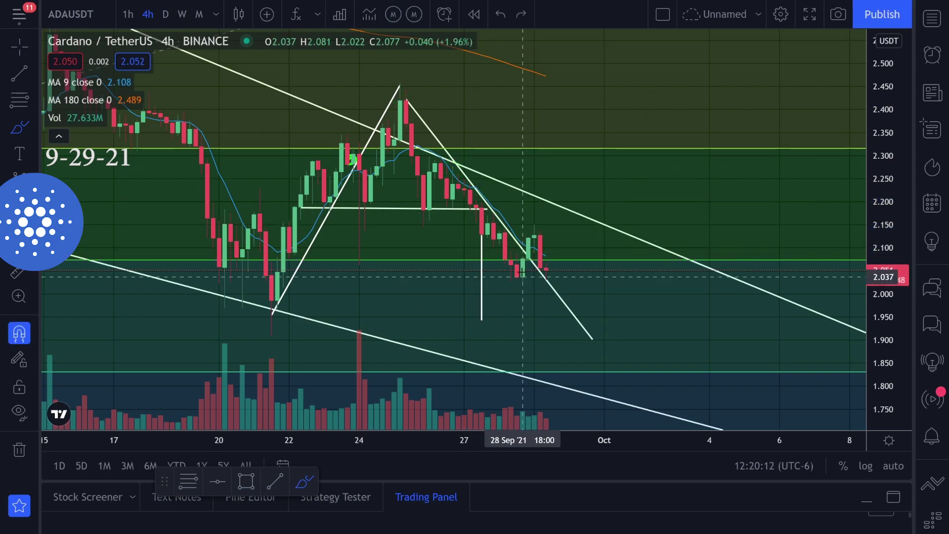
Brush a curve along the 9-period moving average, mark the latest rebound above it and the drop back down, and undo the marks.
mouse_move(518, 271)
left_mouse_down()
mouse_move(530, 230)
mouse_move(505, 228)
left_mouse_up()
key("ctrl+z")
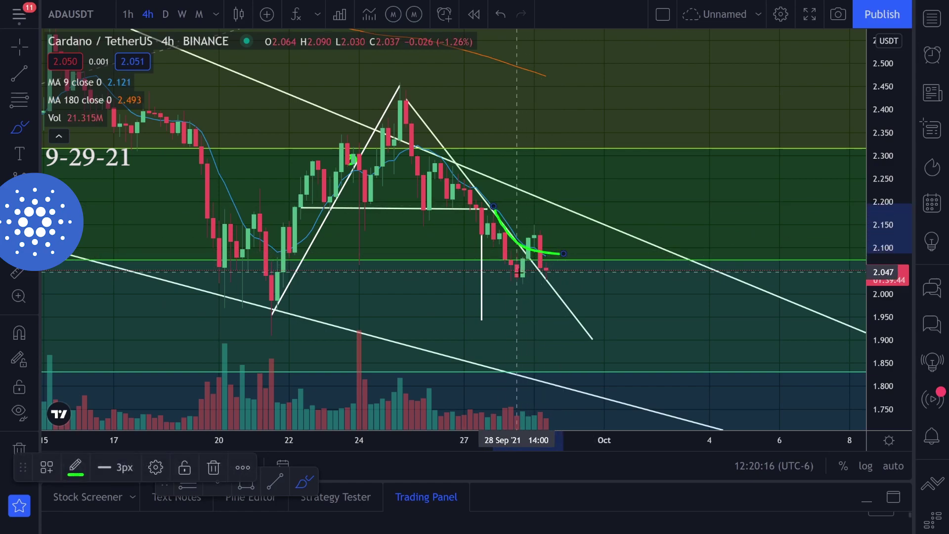
left_click_drag(518, 272, 523, 246)
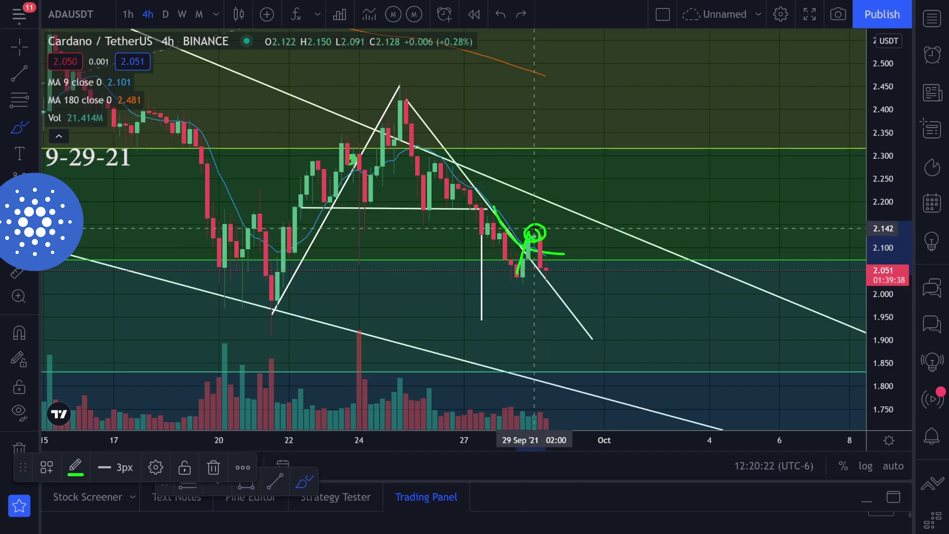
key("ctrl+z")
left_click_drag(542, 227, 523, 240)
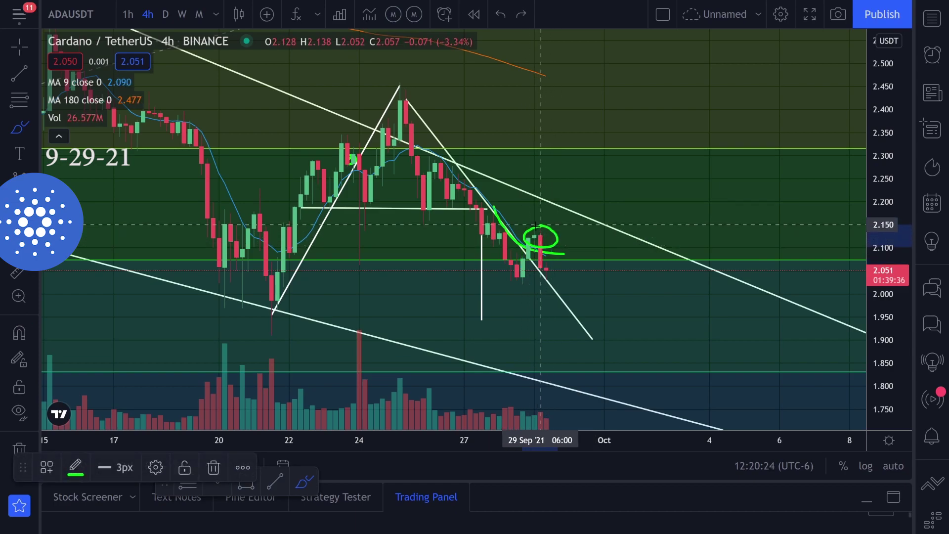
key("ctrl+z")
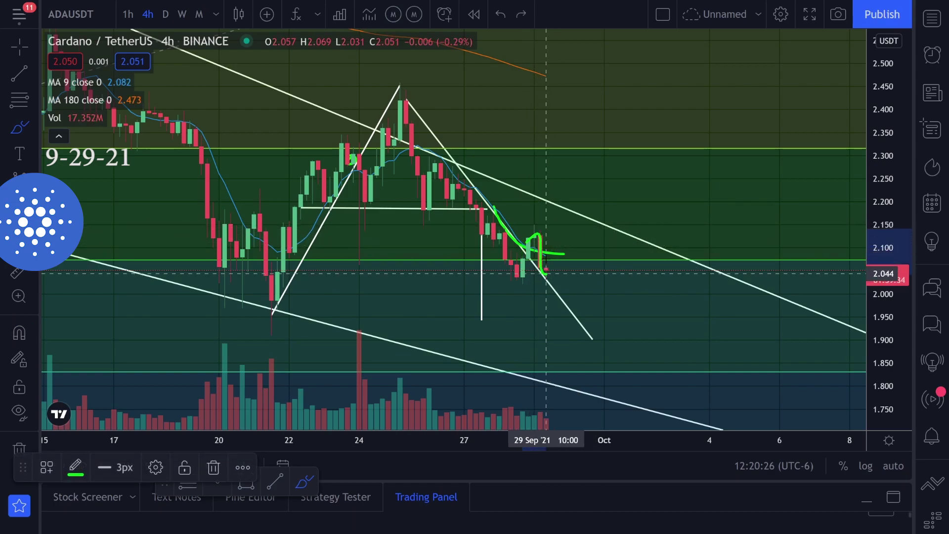
key("ctrl+z")
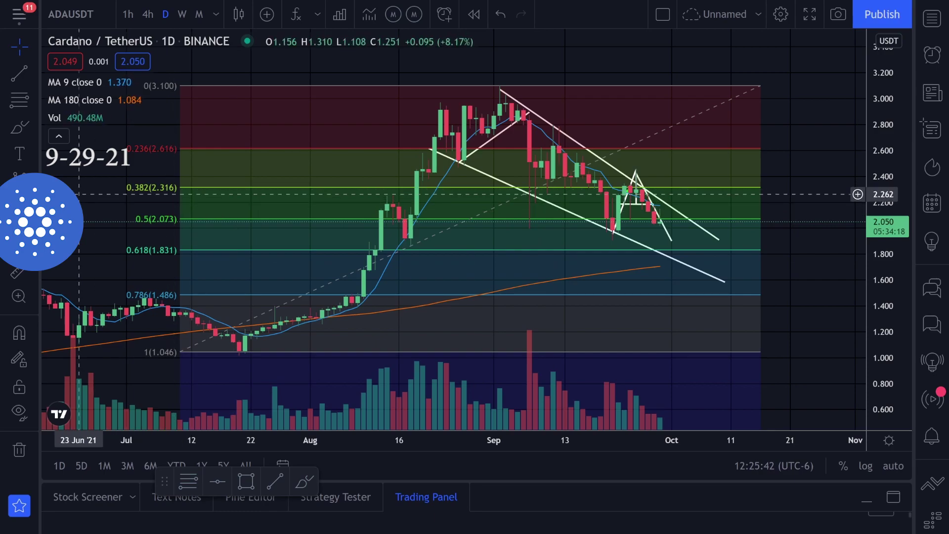
Remove all drawings from the daily chart.
left_click(19, 449)
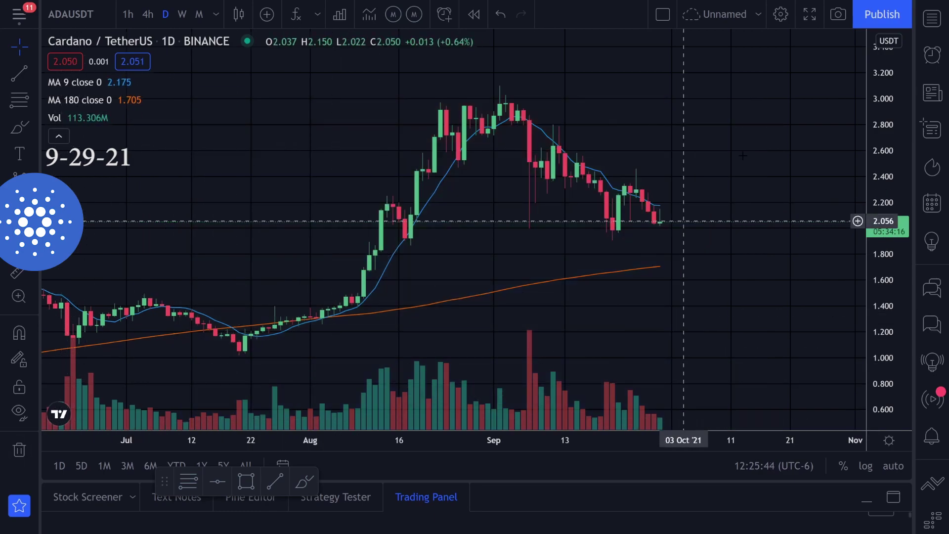
left_click_drag(885, 334, 885, 312)
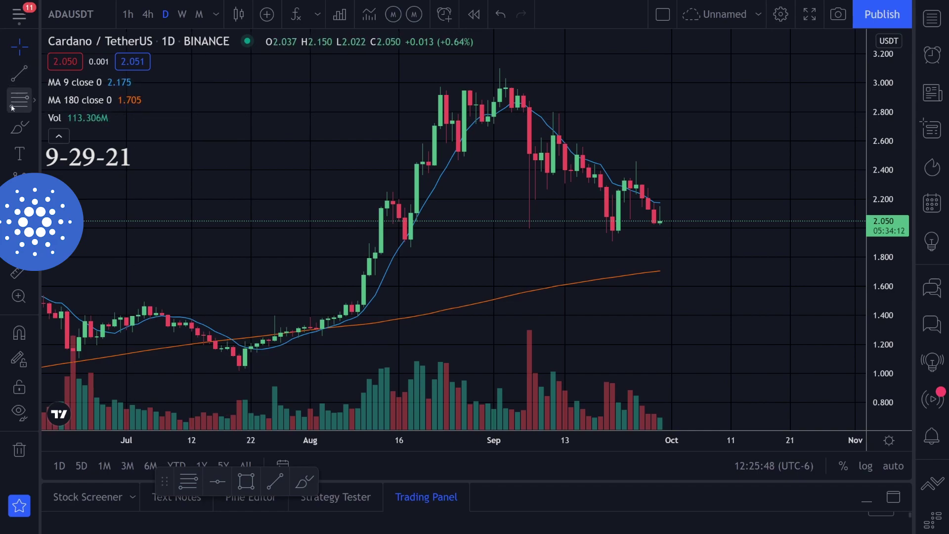
Trace the September decline of the 9-day moving average, circle the area above it and the latest candle below, and undo both circles.
left_click(15, 131)
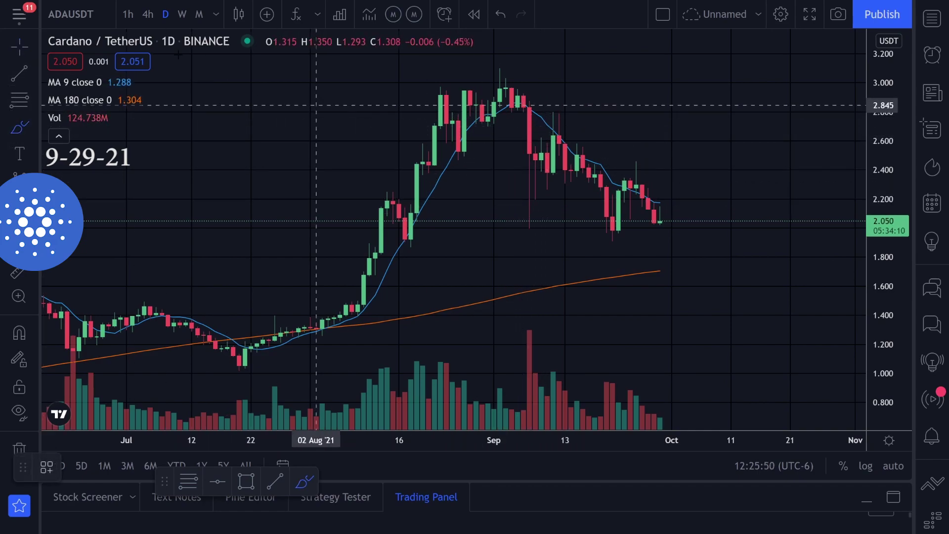
left_click_drag(520, 103, 650, 197)
key("ctrl+z")
mouse_move(528, 105)
left_mouse_down()
mouse_move(576, 151)
mouse_move(654, 198)
mouse_move(685, 204)
left_mouse_up()
mouse_move(672, 163)
left_mouse_down()
mouse_move(687, 184)
mouse_move(673, 164)
left_mouse_up()
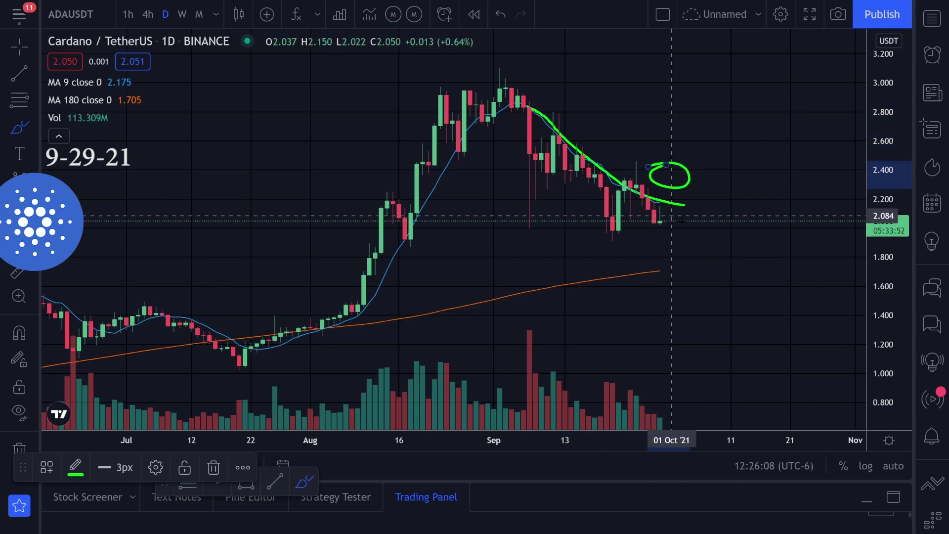
left_click_drag(672, 211, 666, 234)
key("ctrl+z")
key("ctrl+z")
Sketch possible price moves after the latest daily candle, including a sideways zigzag under the moving average, and undo all brush marks.
mouse_move(657, 154)
left_mouse_down()
mouse_move(637, 179)
mouse_move(666, 190)
mouse_move(660, 232)
mouse_move(678, 225)
left_mouse_up()
key("ctrl+z")
key("ctrl+z")
key("ctrl+z")
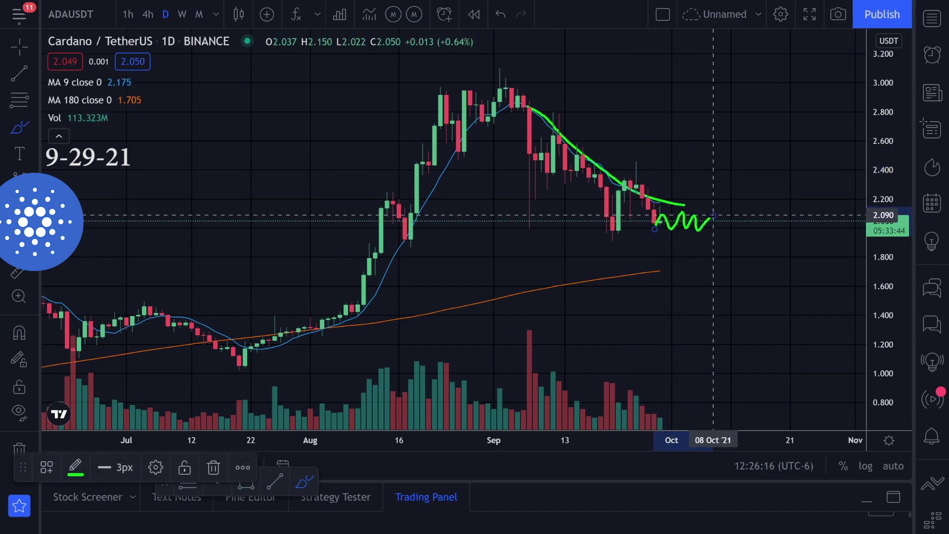
key("ctrl+z")
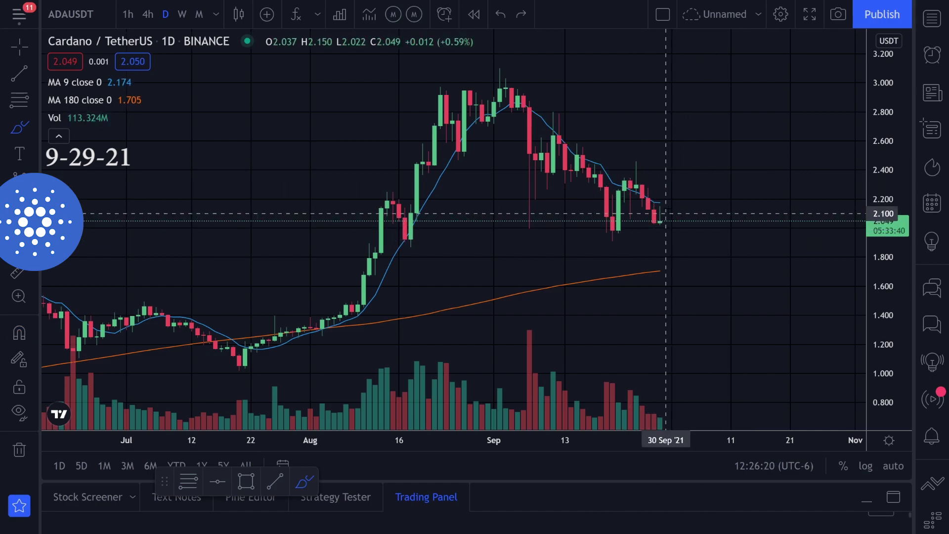
Trace the recent stretch of the 9-day moving average, circle the latest candle beneath it, and undo all strokes.
mouse_move(562, 136)
left_mouse_down()
mouse_move(593, 171)
mouse_move(684, 201)
left_mouse_up()
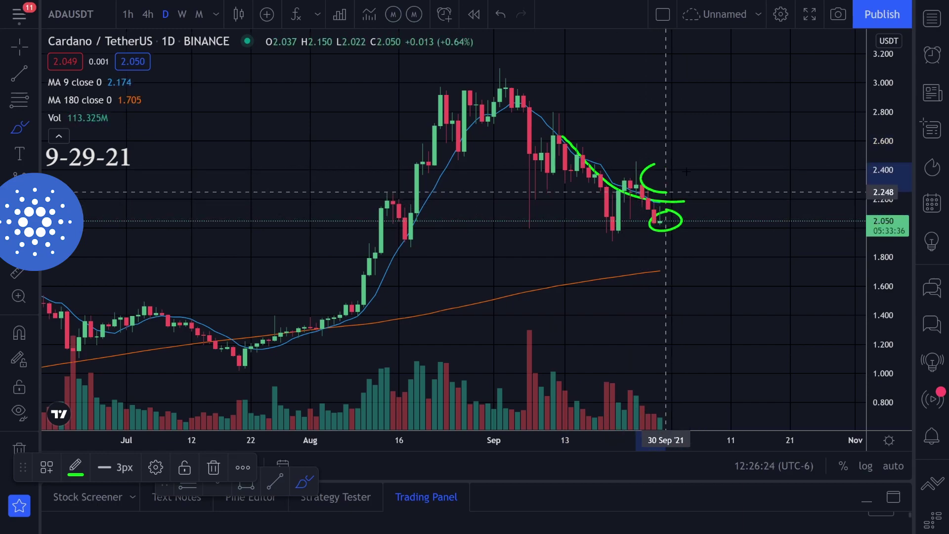
key("ctrl+z")
key("ctrl+z")
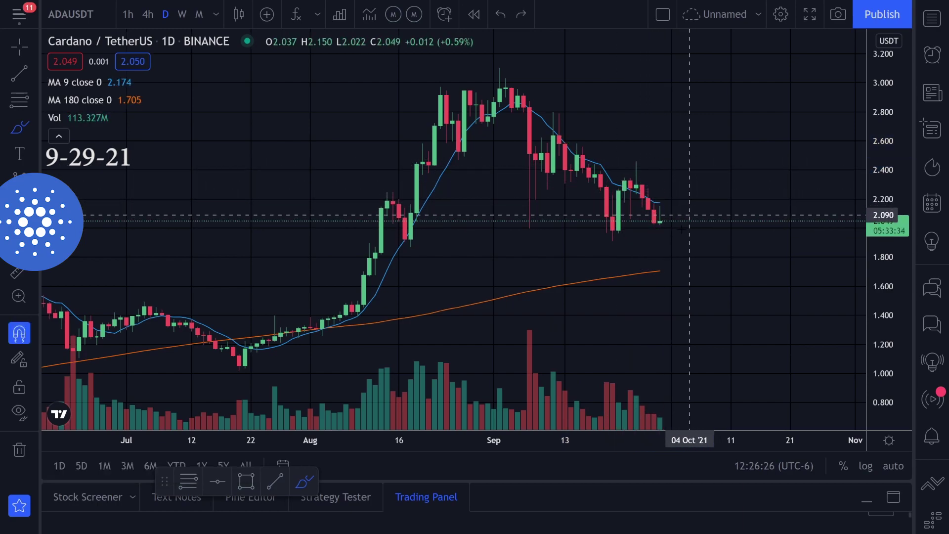
left_click_drag(667, 210, 637, 229)
key("ctrl+z")
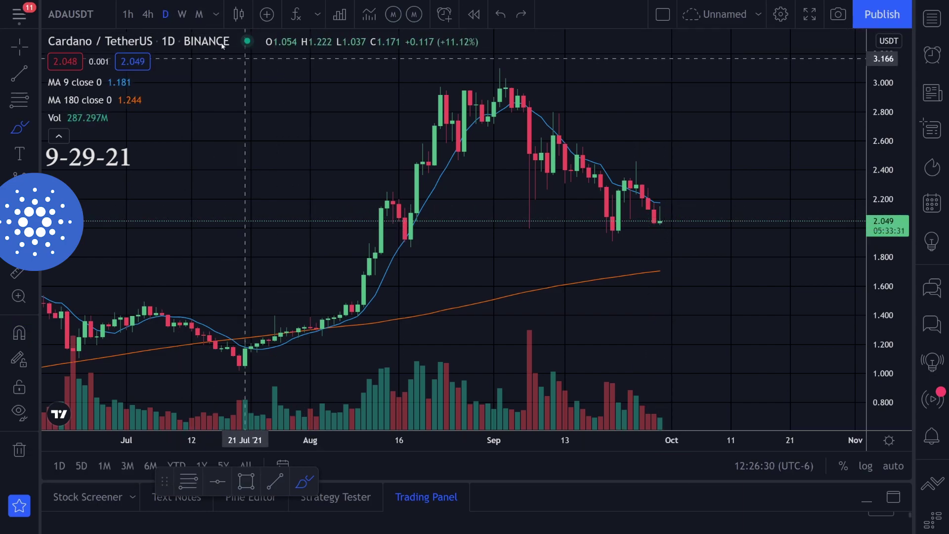
Switch to the 4-hour chart, circle the latest candles, trace the 9-period moving average over the 25 September peak, and undo every stroke.
left_click(146, 14)
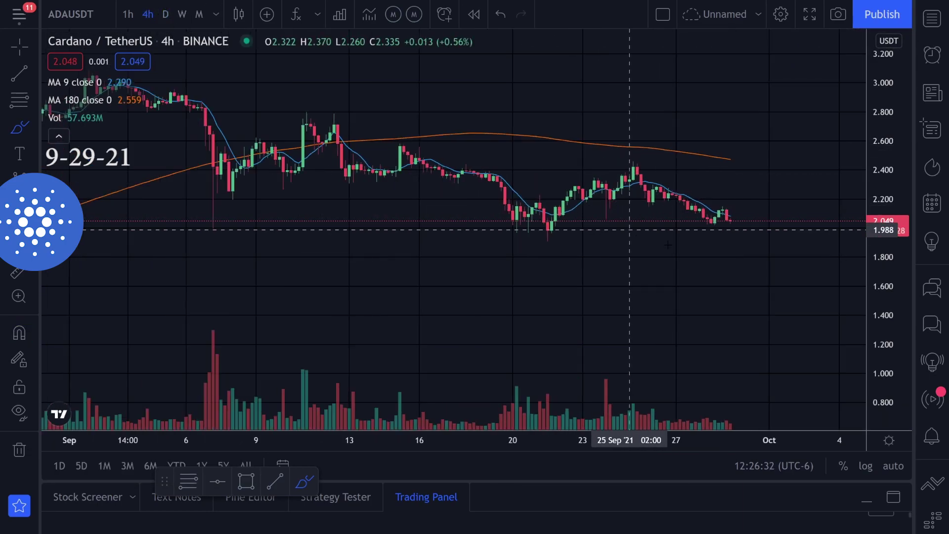
left_click_drag(740, 214, 734, 235)
key("ctrl+z")
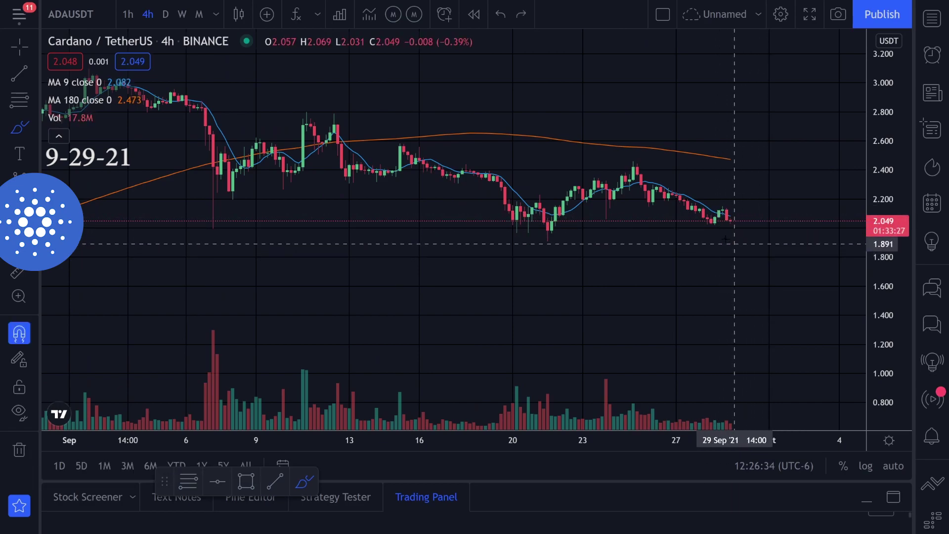
left_click_drag(563, 212, 672, 191)
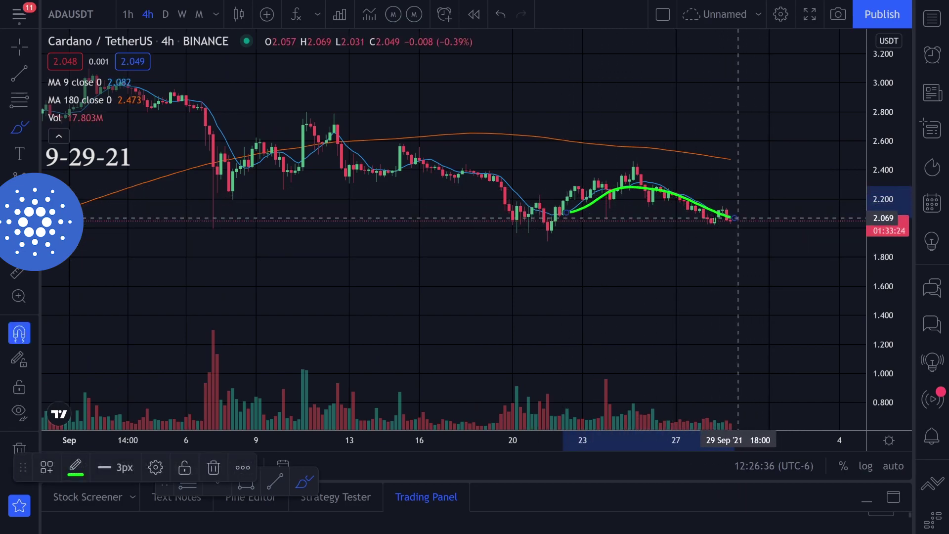
key("ctrl+z")
mouse_move(552, 201)
left_mouse_down()
mouse_move(544, 208)
mouse_move(567, 210)
mouse_move(637, 165)
mouse_move(630, 179)
mouse_move(645, 176)
left_mouse_up()
key("ctrl+z")
key("ctrl+z")
key("ctrl+z")
key("ctrl+z")
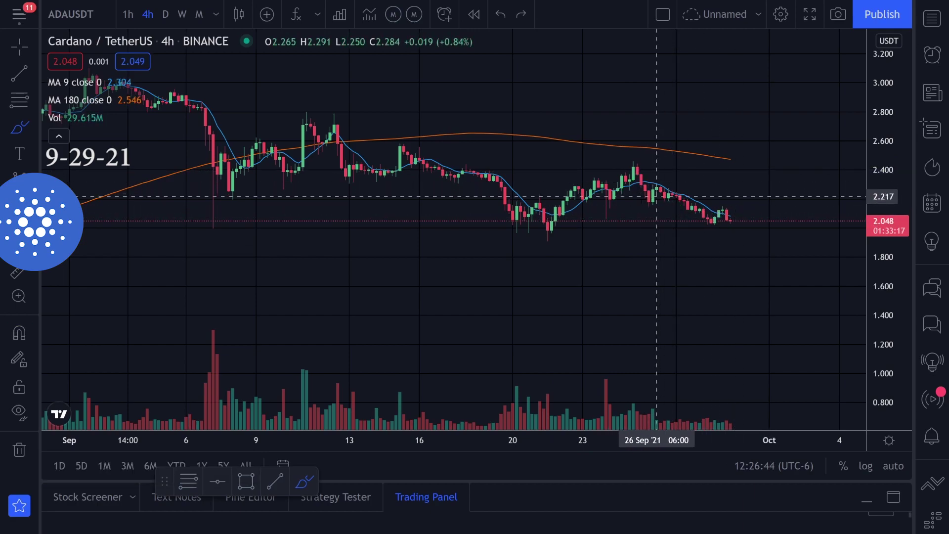
Brush a stroke along the late-August price highs on the 4-hour chart, and undo it.
scroll(650, 193, "down", 5)
scroll(544, 179, "down", 1)
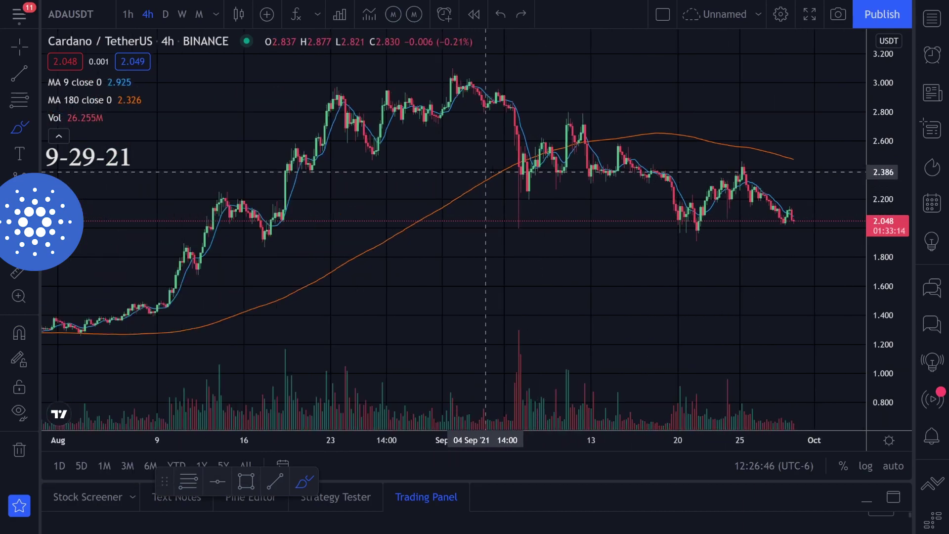
scroll(496, 173, "up", 1)
mouse_move(314, 149)
left_mouse_down()
mouse_move(359, 110)
mouse_move(410, 108)
left_mouse_up()
key("ctrl+z")
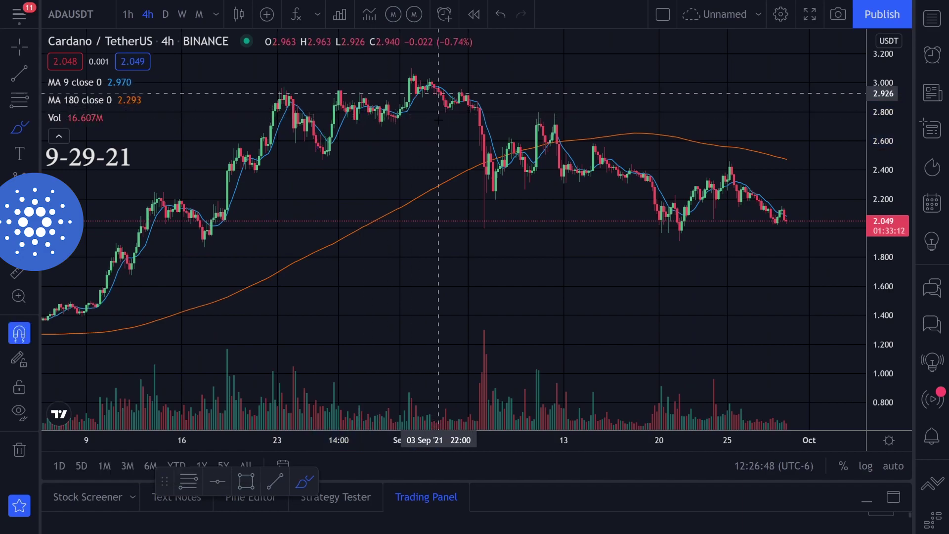
Switch the chart to the daily and then the weekly timeframe, and examine the recent candles against the 9-period moving average.
left_click(167, 16)
left_click(168, 18)
scroll(525, 205, "up", 5)
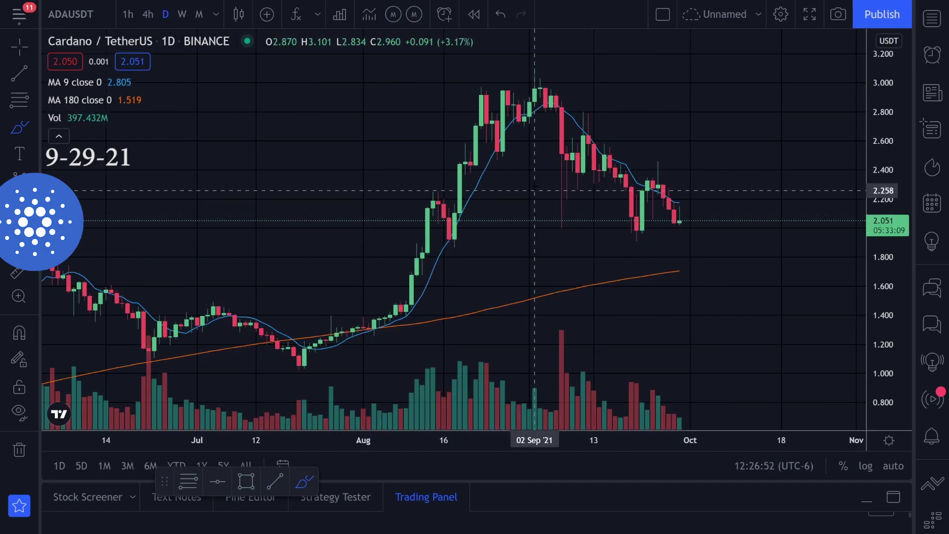
left_click(189, 15)
scroll(636, 167, "up", 4)
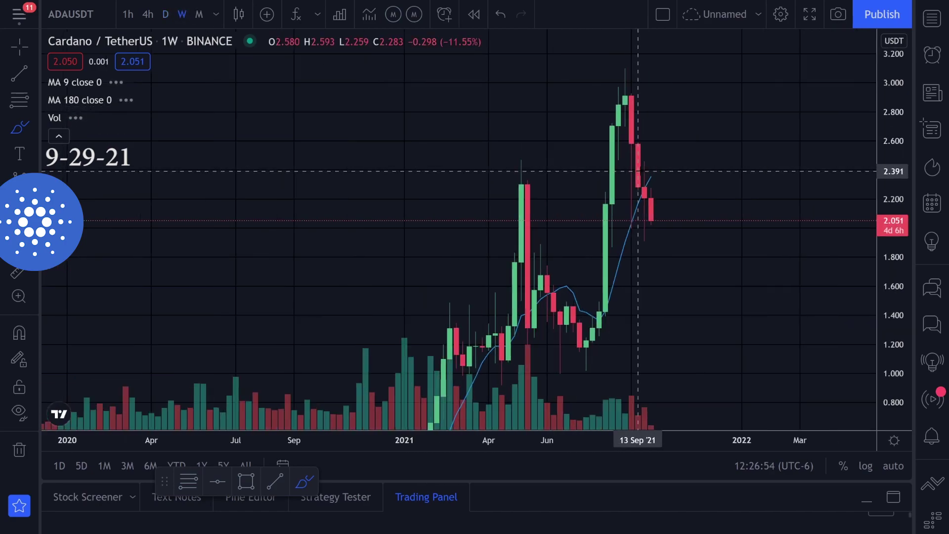
scroll(890, 210, "up", 3)
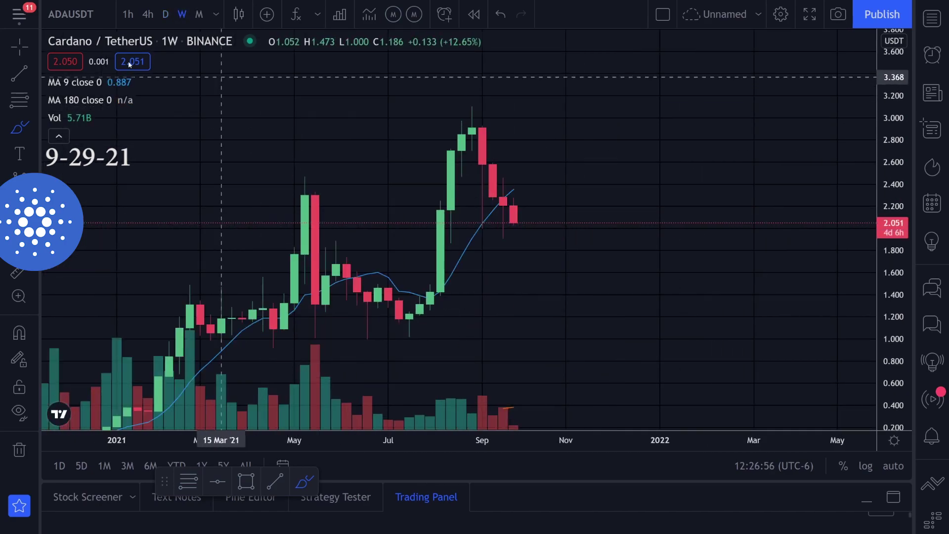
Brush a mark at the latest weekly candle beside the 9-week moving average, and undo it.
left_click_drag(483, 216, 572, 191)
scroll(574, 193, "up", 3)
left_click_drag(588, 235, 680, 252)
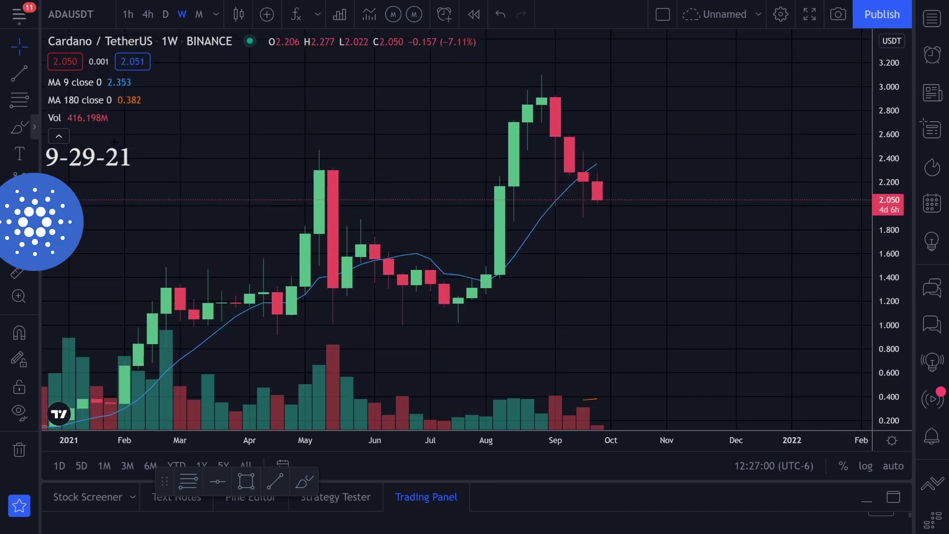
left_click(19, 128)
mouse_move(592, 174)
left_mouse_down()
mouse_move(613, 170)
mouse_move(601, 165)
left_mouse_up()
key("ctrl+z")
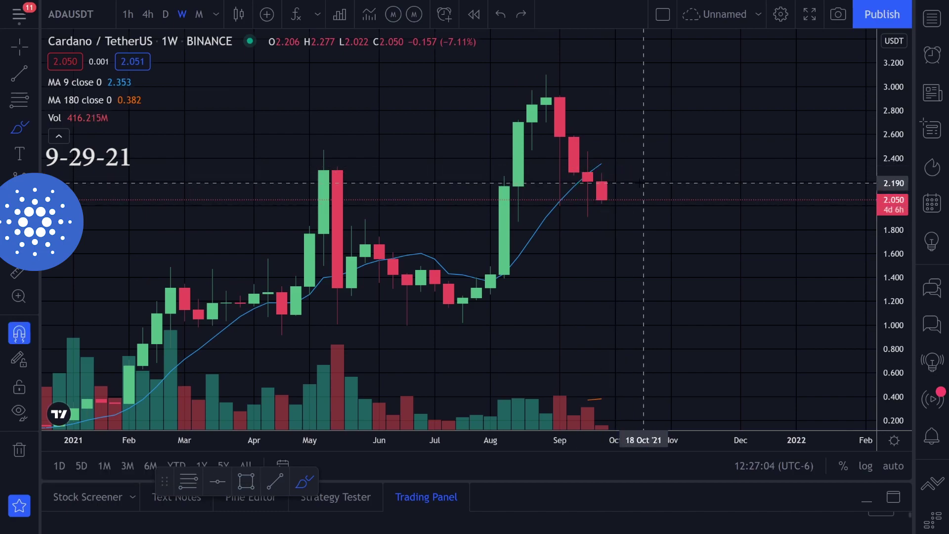
Circle the latest weekly candle, brush strokes along the spring and summer lows, and undo all the marks.
mouse_move(600, 176)
left_mouse_down()
mouse_move(627, 196)
mouse_move(600, 178)
left_mouse_up()
left_click_drag(323, 306, 590, 317)
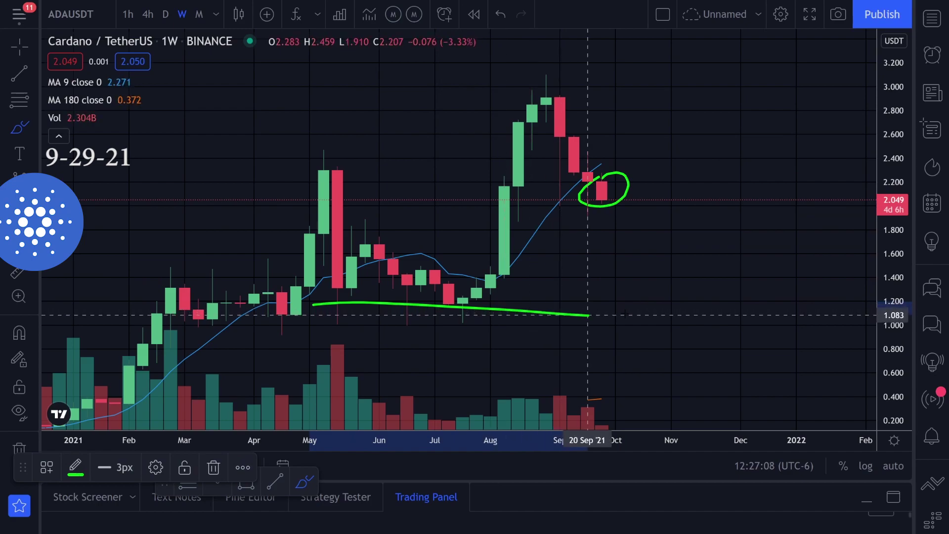
key("ctrl+z")
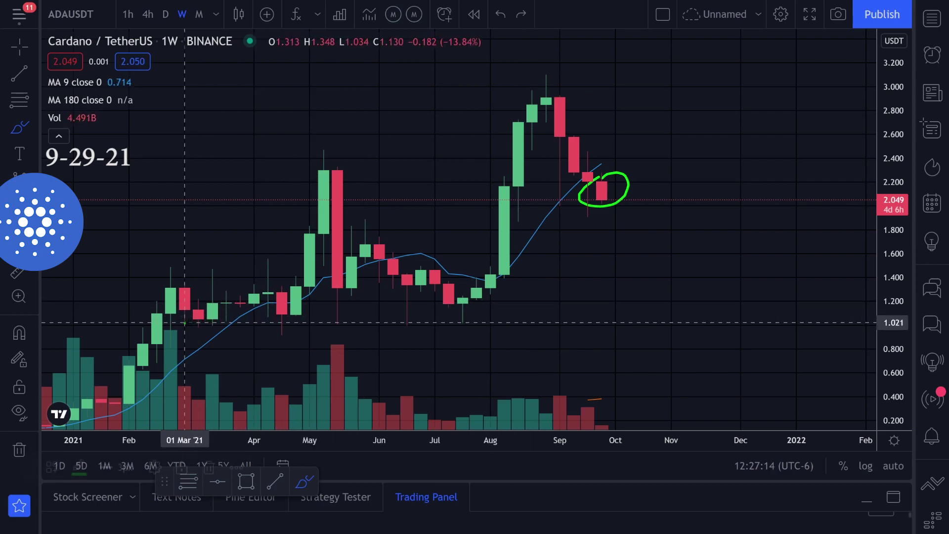
left_click_drag(188, 322, 615, 319)
key("ctrl+z")
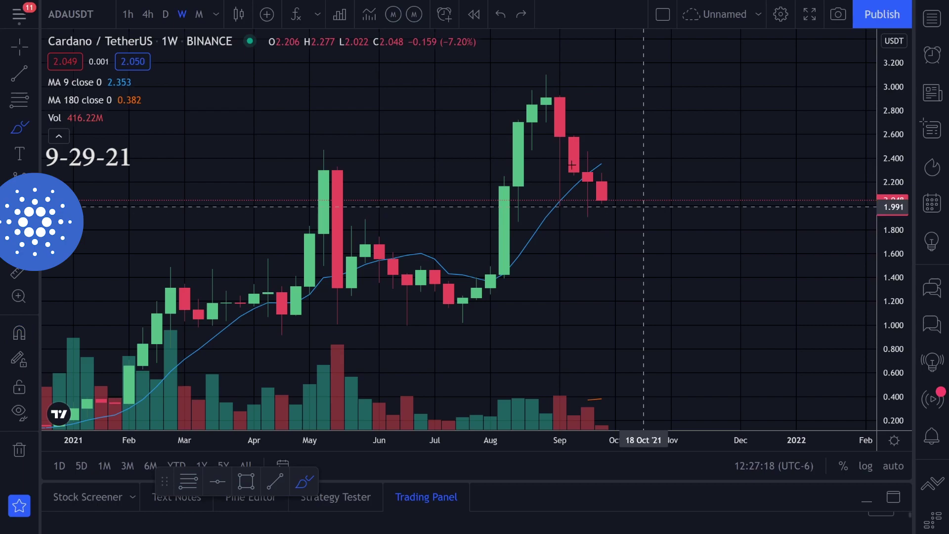
Switch to the monthly timeframe, trace the 9-month moving average from late 2020 to September 2021, and undo the strokes.
left_click(164, 20)
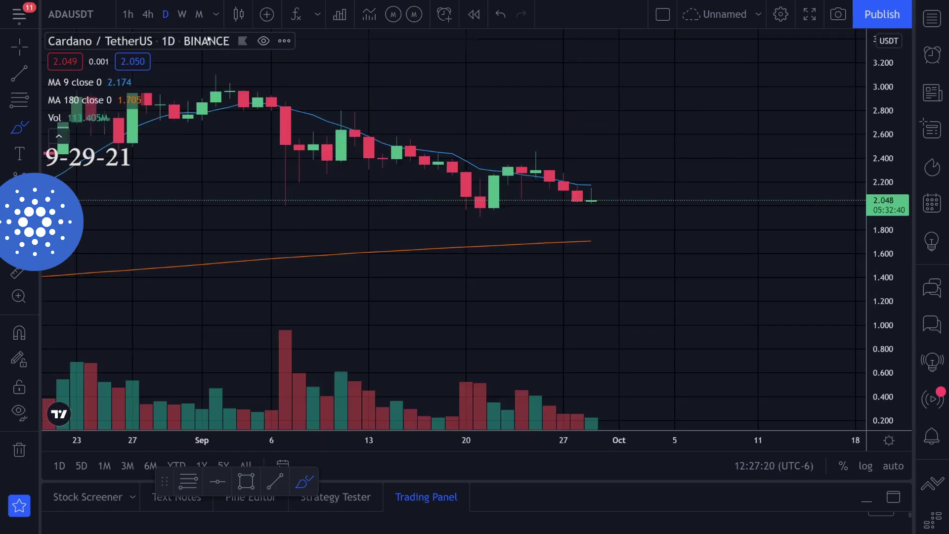
left_click(199, 14)
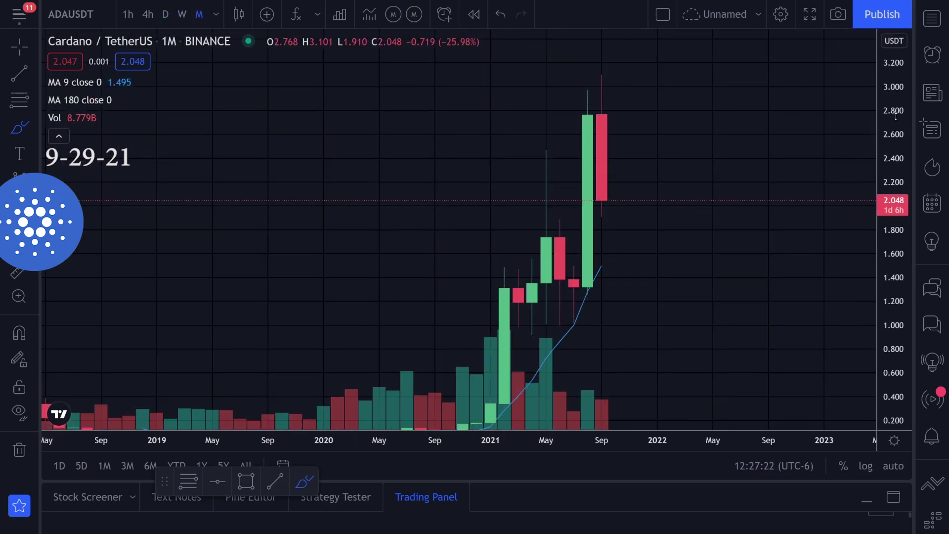
left_click_drag(893, 118, 874, 316)
scroll(862, 317, "down", 1)
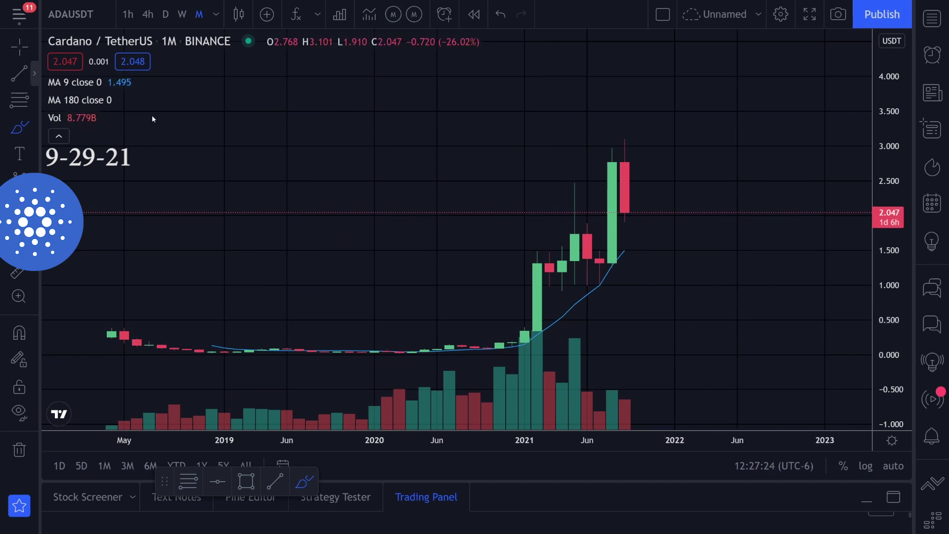
mouse_move(737, 313)
left_mouse_down()
mouse_move(670, 278)
mouse_move(648, 251)
left_mouse_up()
left_click(20, 128)
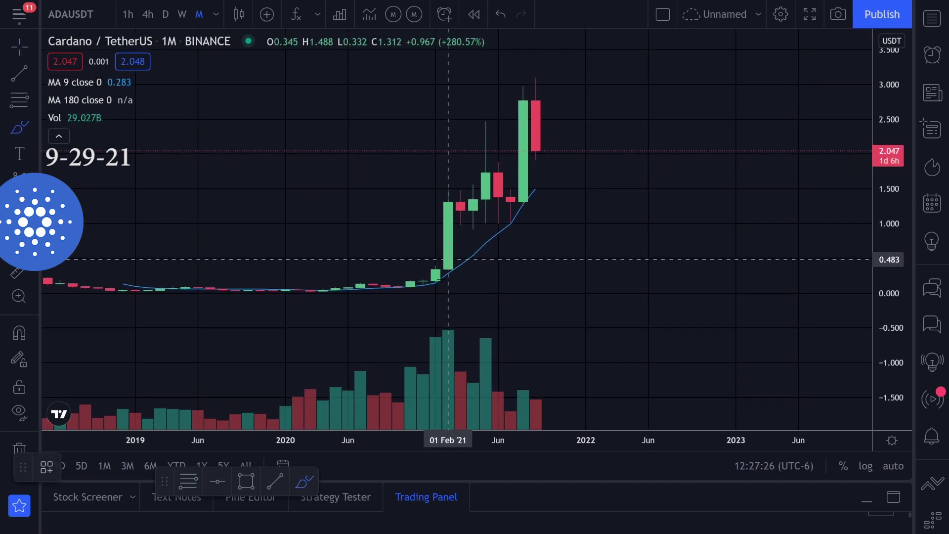
mouse_move(413, 290)
left_mouse_down()
mouse_move(507, 232)
mouse_move(536, 194)
left_mouse_up()
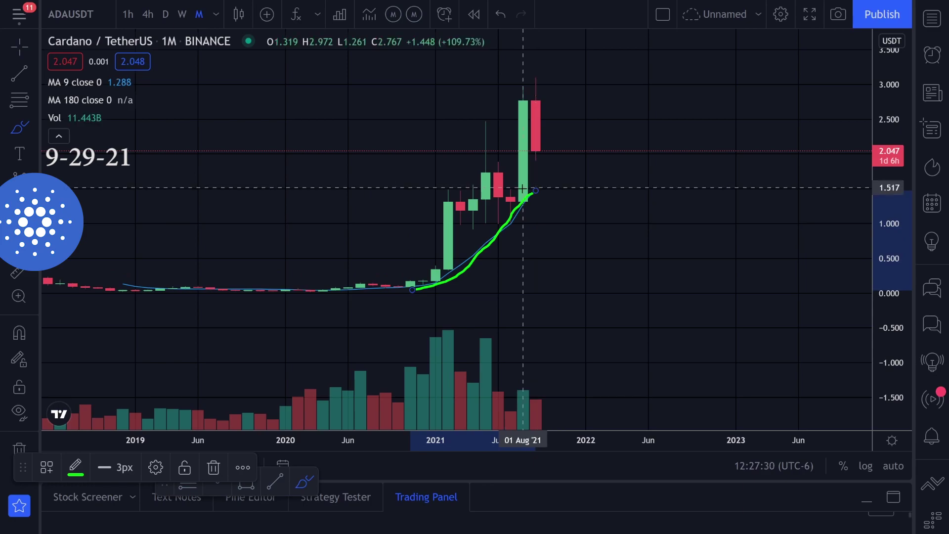
left_click_drag(524, 189, 560, 189)
key("ctrl+z")
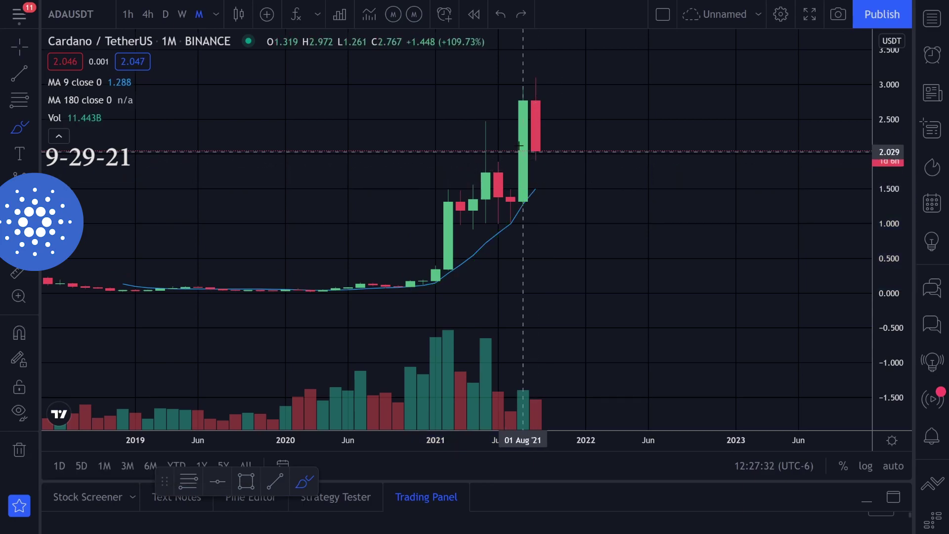
Brush marks between the latest monthly candles and the tip of the 9-month moving average, and undo each one.
left_click_drag(524, 144, 556, 188)
key("ctrl+z")
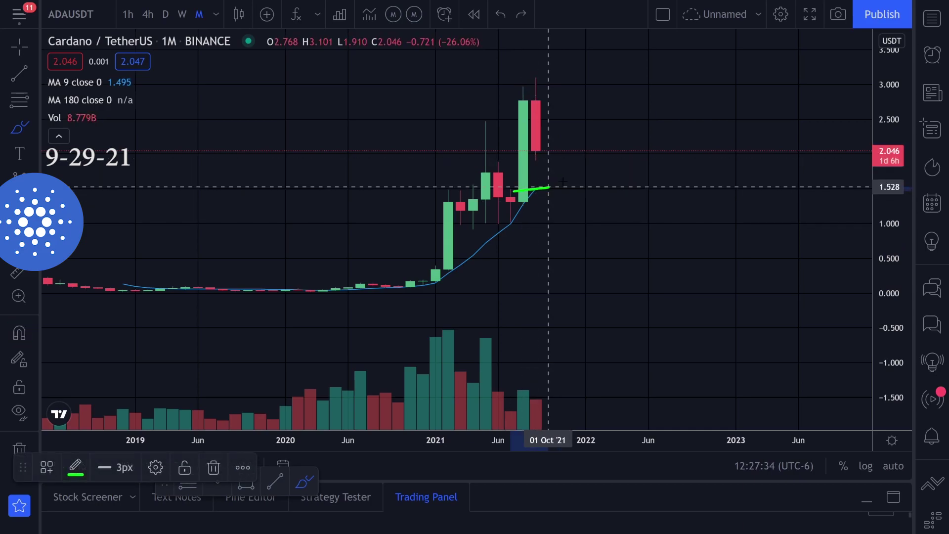
key("ctrl+z")
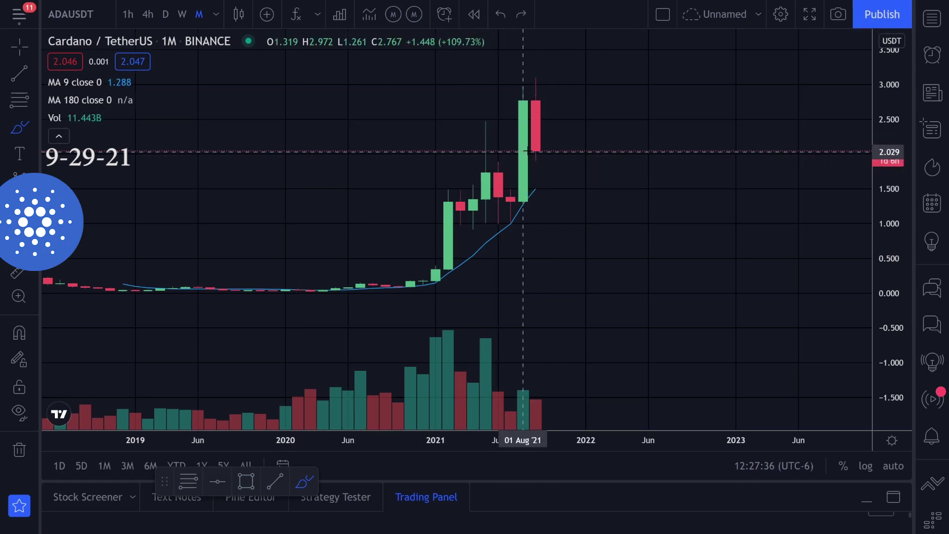
mouse_move(521, 152)
left_mouse_down()
mouse_move(555, 193)
mouse_move(522, 154)
left_mouse_up()
key("ctrl+z")
Return to the weekly timeframe, circle the latest candle below the 9-week moving average, and undo the circle.
left_click(182, 14)
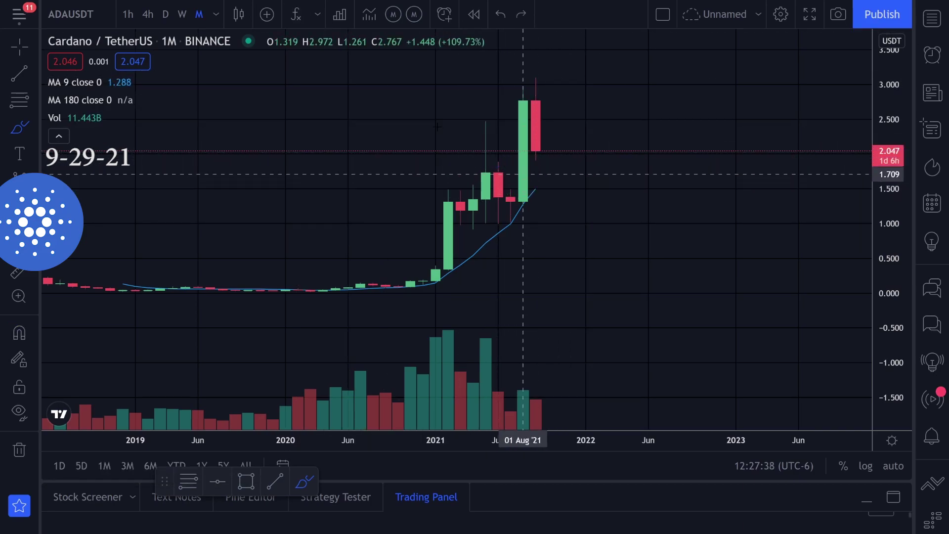
left_click(199, 14)
left_click(182, 14)
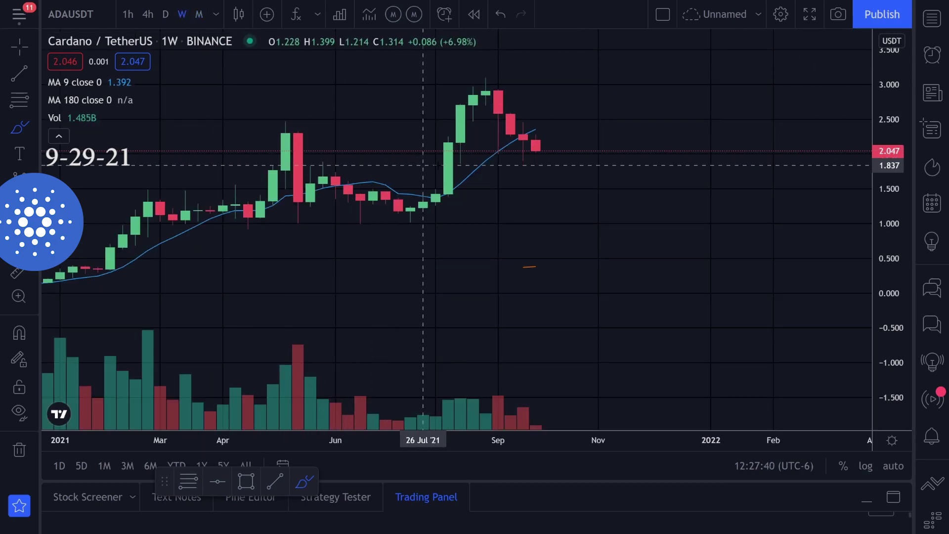
mouse_move(581, 133)
left_mouse_down()
mouse_move(594, 148)
mouse_move(582, 136)
left_mouse_up()
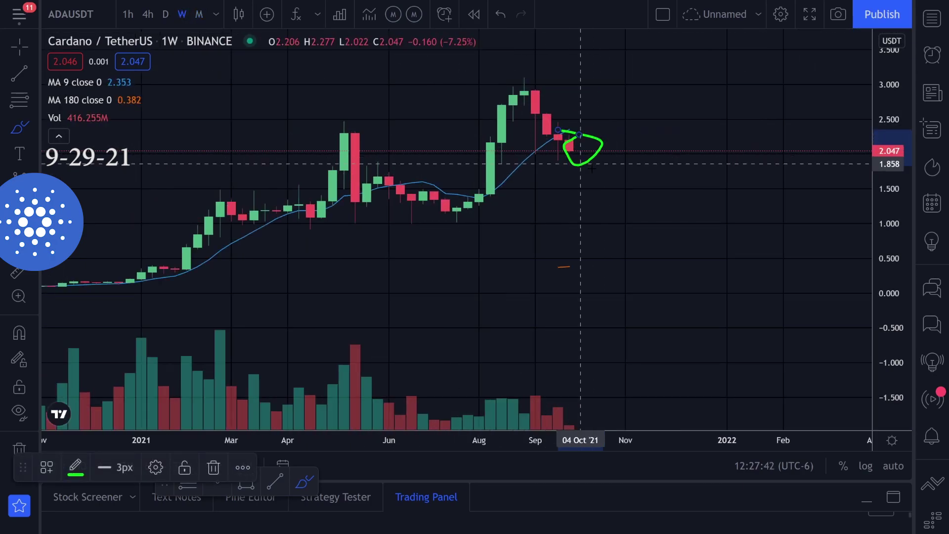
key("ctrl+z")
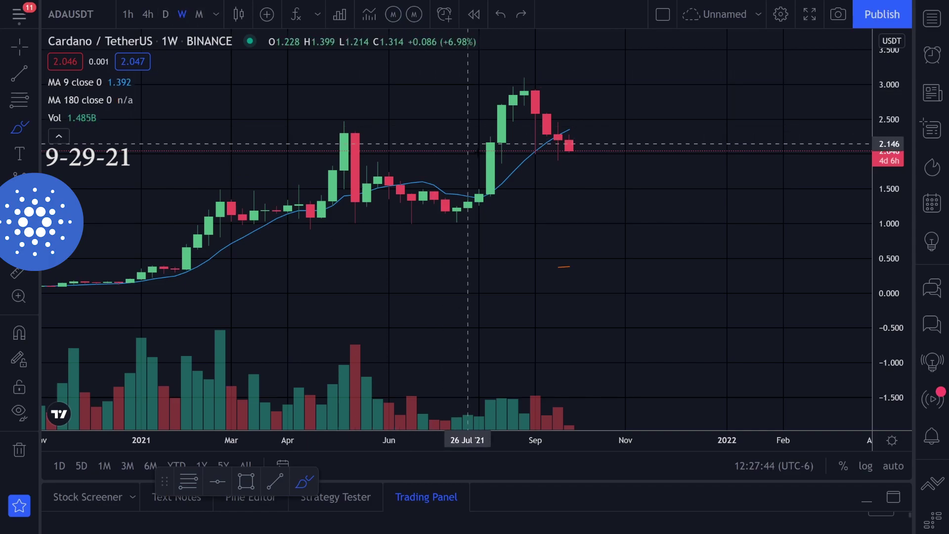
Switch to the daily timeframe, brush a stroke along the latest September lows, and undo it.
left_click(170, 17)
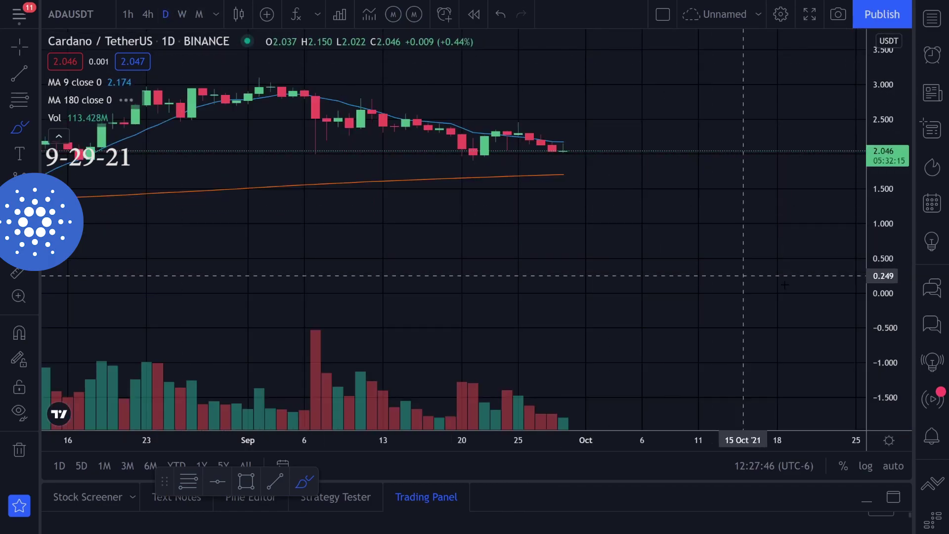
scroll(786, 275, "down", 5)
left_click_drag(894, 260, 900, 109)
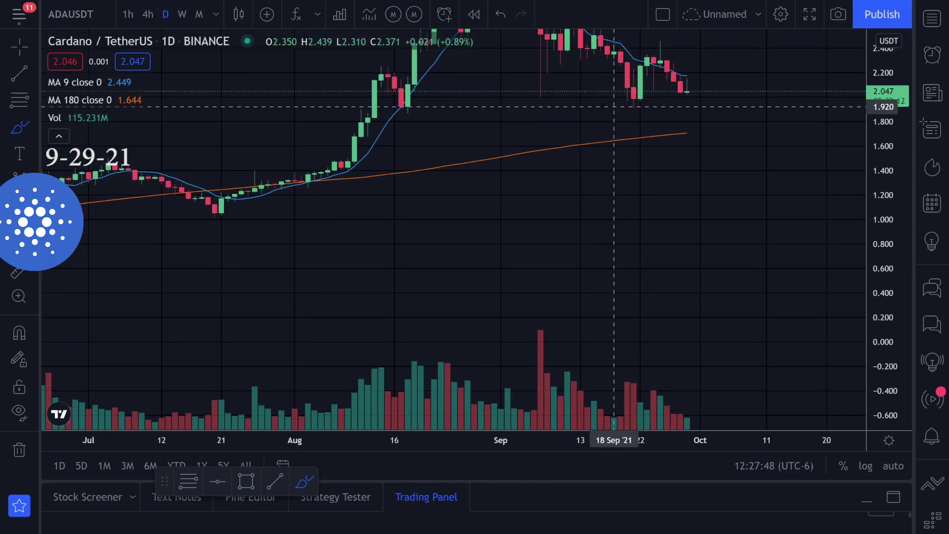
left_click_drag(607, 103, 707, 90)
key("ctrl+z")
Trace the daily rally from the 20 July low up to the price peak with the brush, and circle the peak.
scroll(693, 129, "down", 3)
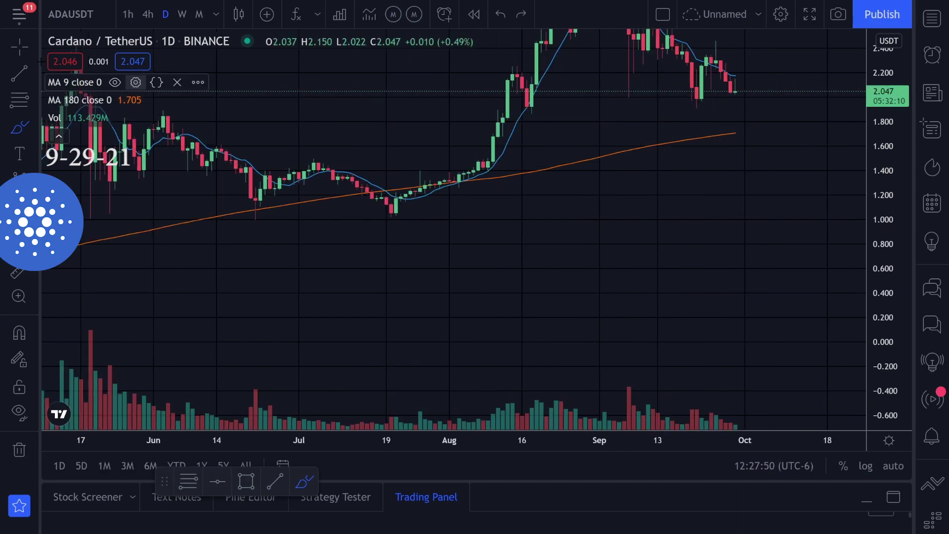
left_click(22, 48)
left_click_drag(589, 112, 500, 224)
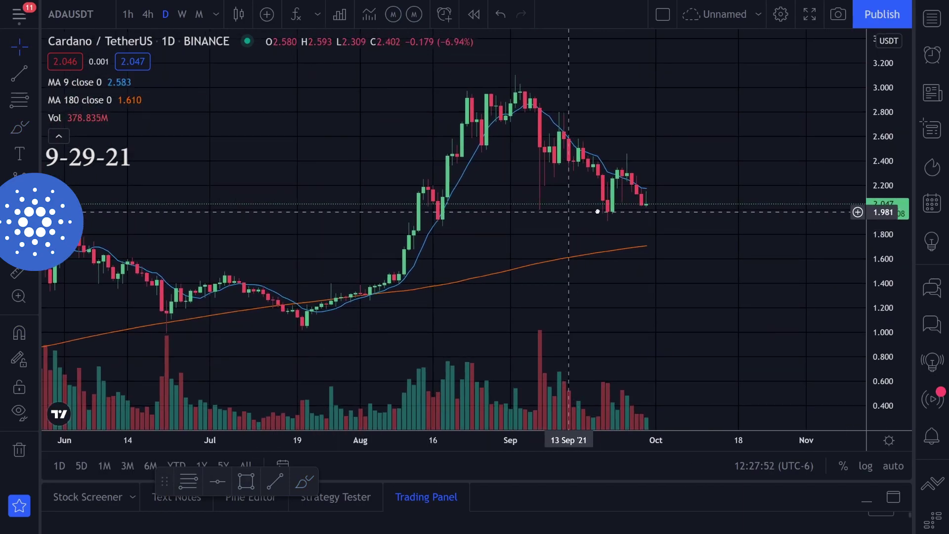
left_click_drag(583, 213, 709, 201)
left_click_drag(636, 228, 503, 257)
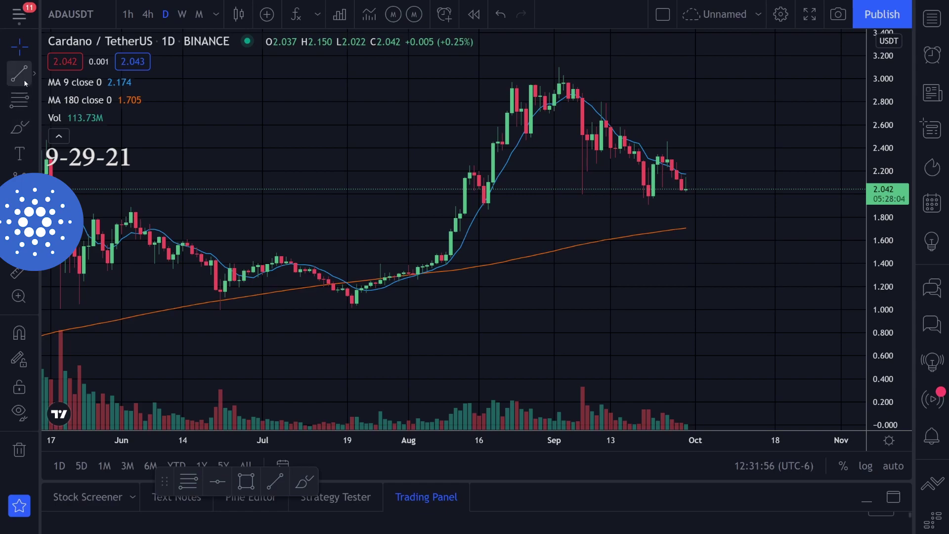
left_click(21, 133)
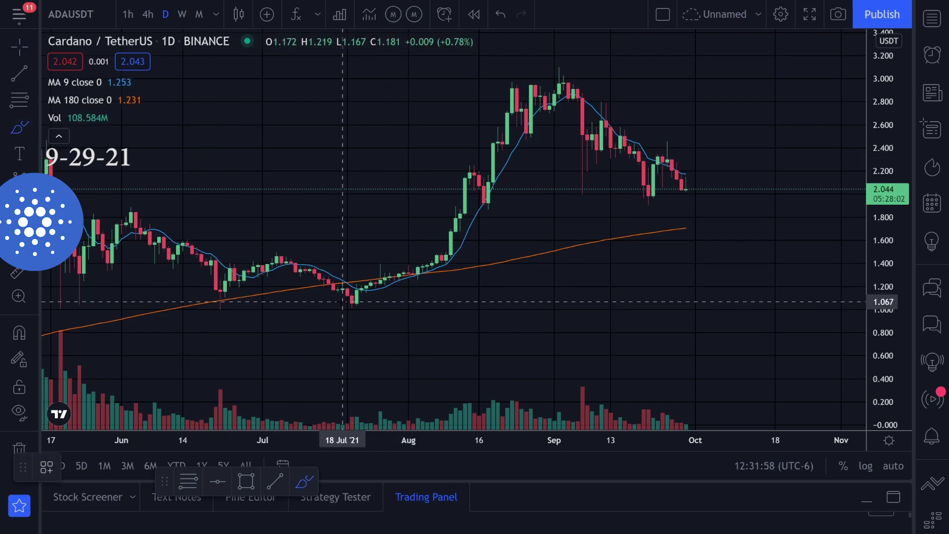
mouse_move(348, 303)
left_mouse_down()
mouse_move(409, 271)
mouse_move(484, 212)
mouse_move(521, 101)
mouse_move(550, 54)
mouse_move(559, 91)
mouse_move(592, 122)
left_mouse_up()
key("ctrl+z")
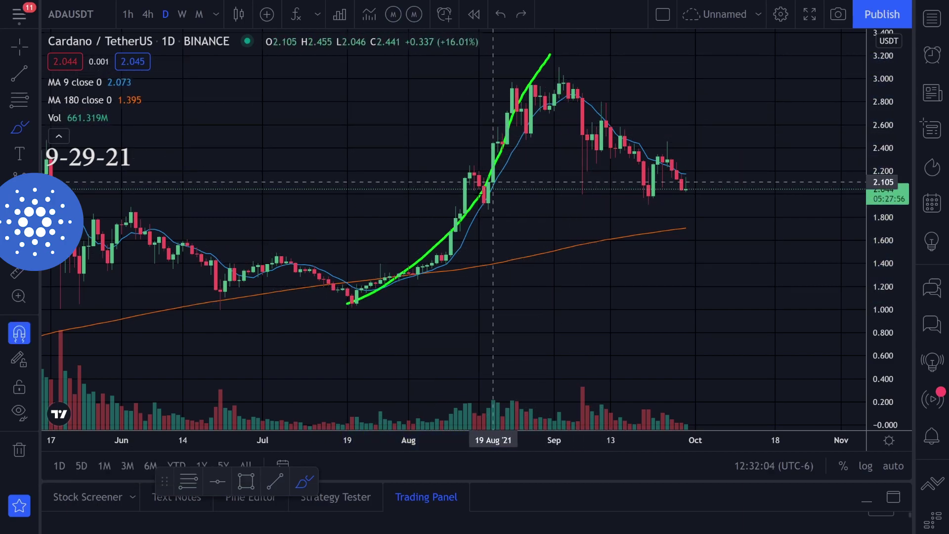
mouse_move(535, 85)
left_mouse_down()
mouse_move(535, 72)
mouse_move(590, 112)
left_mouse_up()
key("ctrl+z")
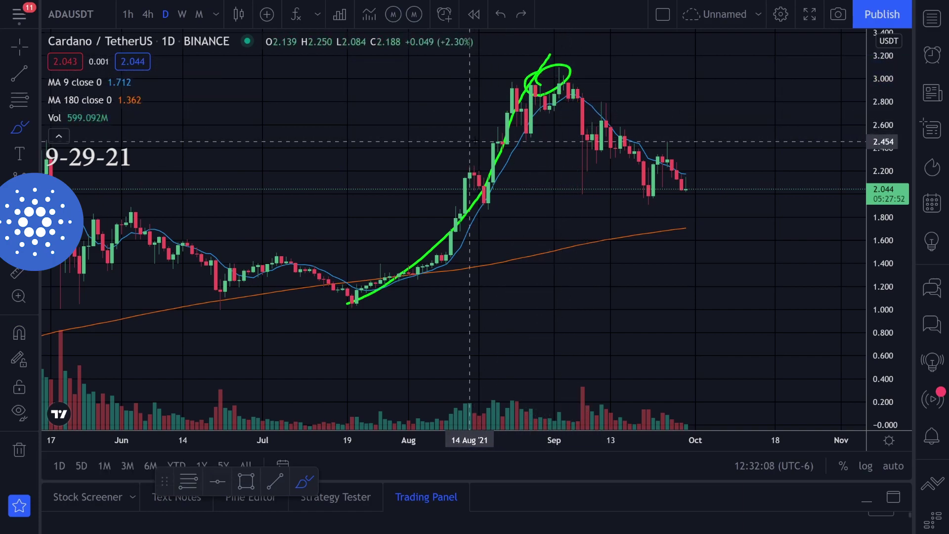
Brush three roughly horizontal pullback levels across the rally, and undo them together with the rally trace and peak circle.
left_click_drag(474, 141, 635, 128)
left_click_drag(332, 210, 701, 176)
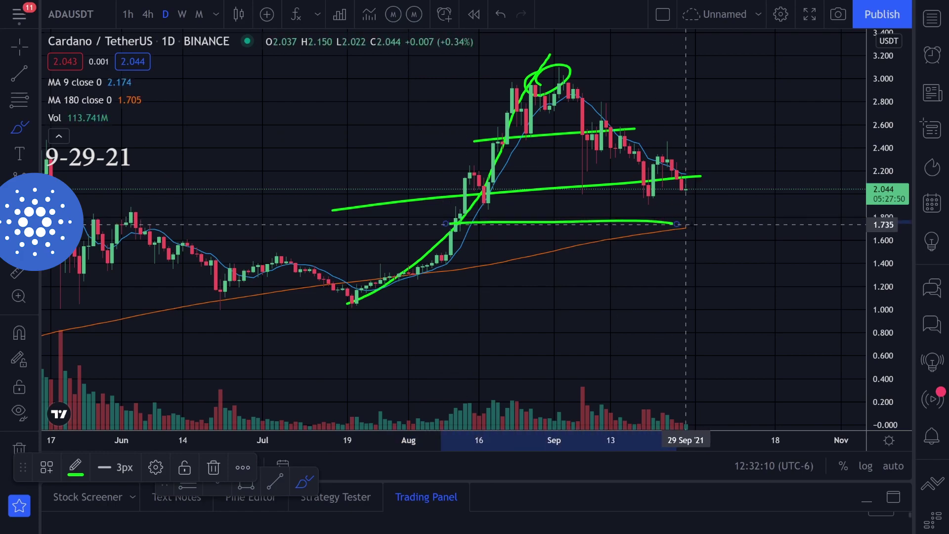
key("ctrl+z")
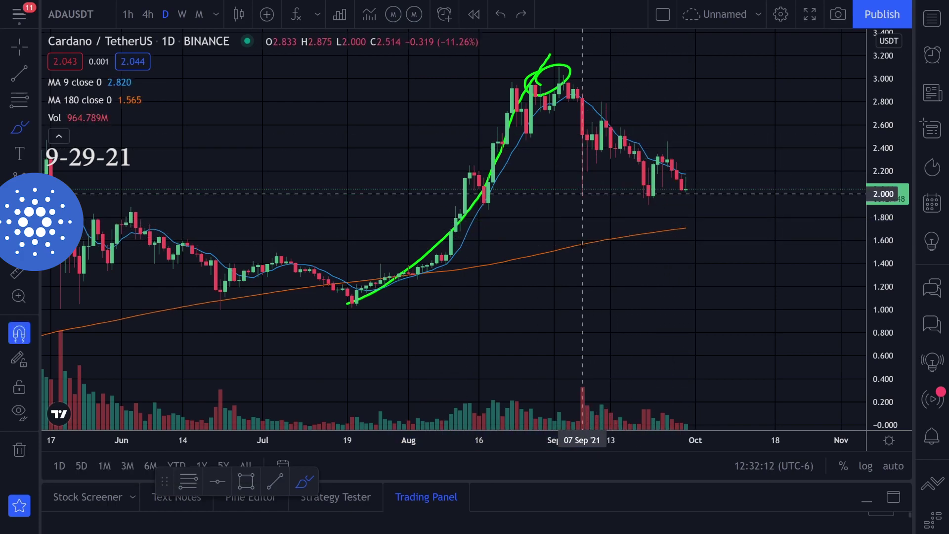
key("ctrl+z")
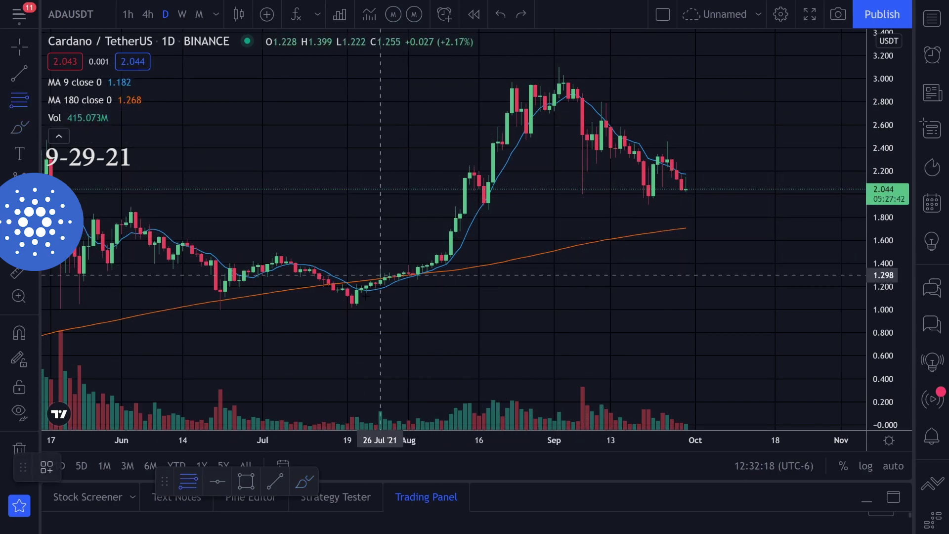
Draw a Fibonacci retracement from the 20 July low at 1.035 to 3.109, extending its end to 6 October.
left_click(352, 305)
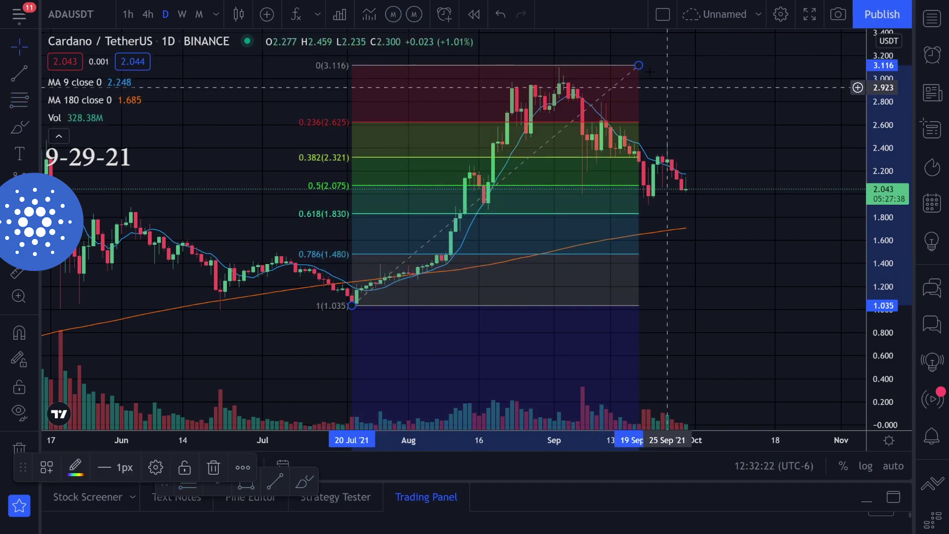
left_click(715, 62)
left_click_drag(717, 63, 720, 66)
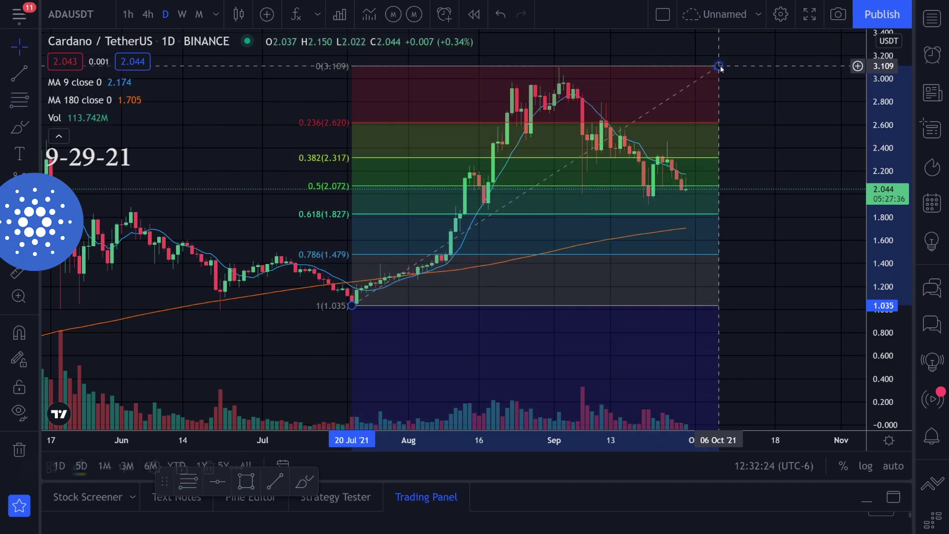
Circle the July low and the September high that anchor the retracement with the brush, and undo the circles.
left_click(19, 127)
left_click_drag(376, 289, 356, 310)
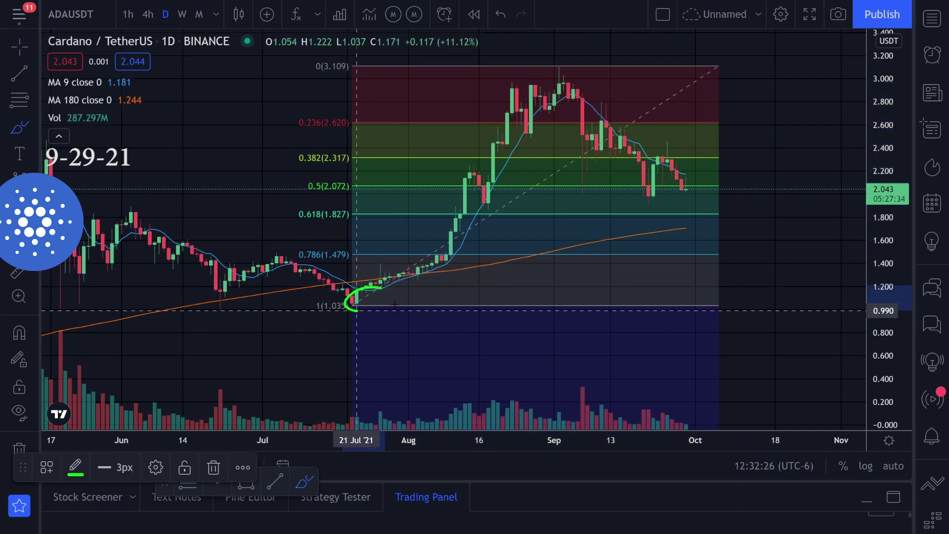
mouse_move(576, 69)
left_mouse_down()
mouse_move(549, 59)
mouse_move(526, 78)
mouse_move(551, 58)
left_mouse_up()
key("ctrl+z")
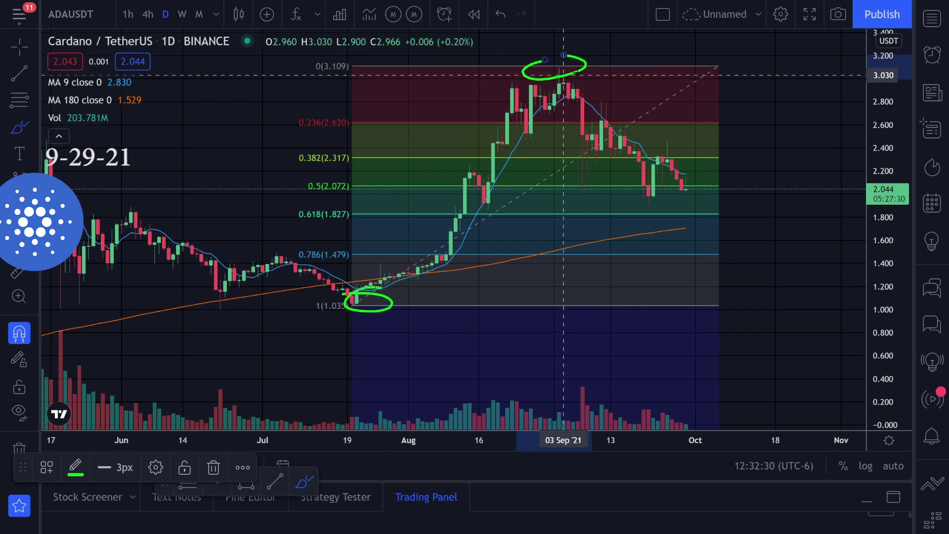
key("ctrl+z")
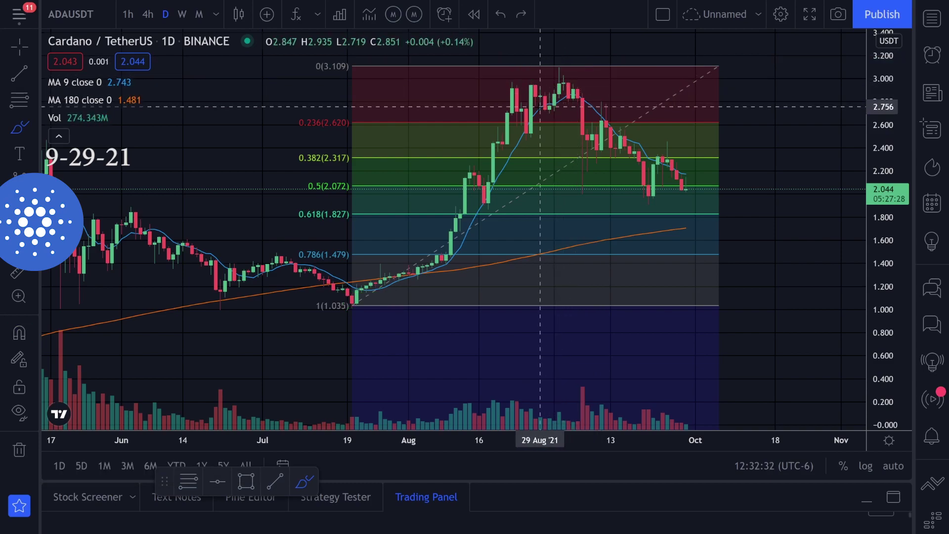
Brush over the 0.236, 0.618 and 0.786 retracement levels and trace the decline from the September high, undoing every mark.
mouse_move(338, 141)
left_mouse_down()
mouse_move(375, 172)
mouse_move(346, 192)
mouse_move(297, 182)
mouse_move(354, 172)
left_mouse_up()
key("ctrl+z")
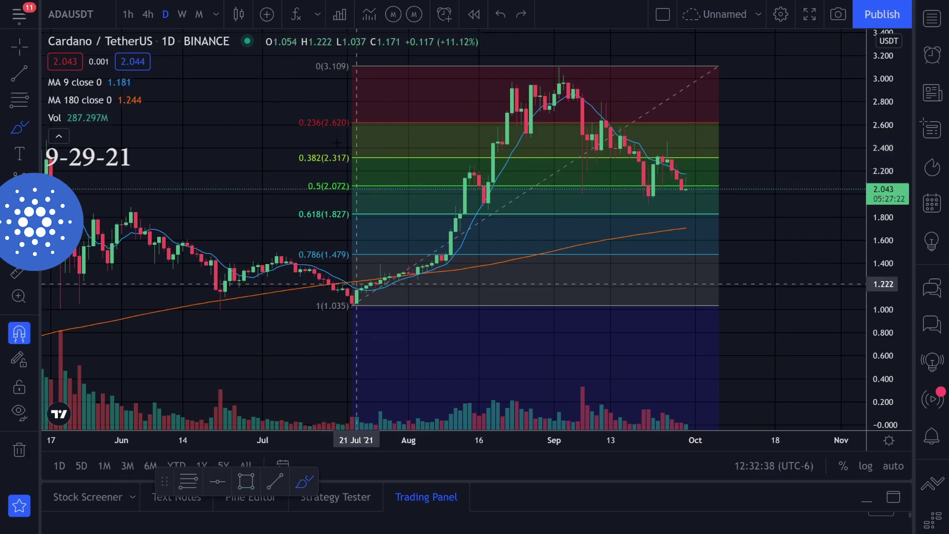
left_click_drag(307, 124, 405, 122)
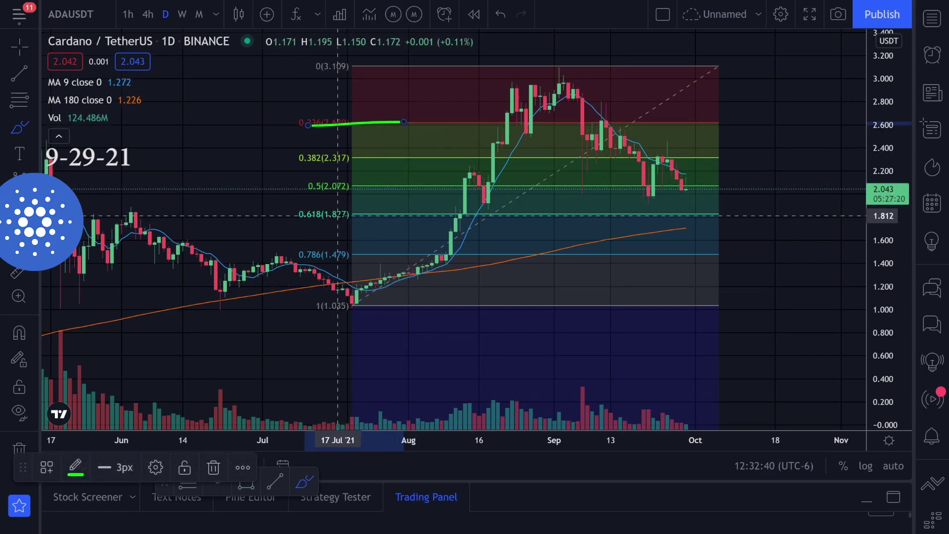
left_click_drag(349, 216, 437, 216)
left_click_drag(349, 255, 451, 255)
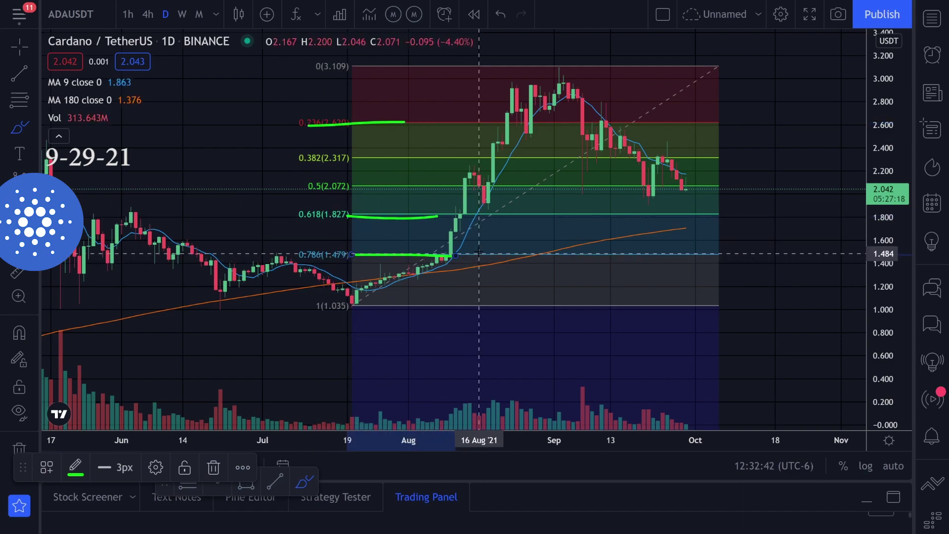
key("ctrl+z")
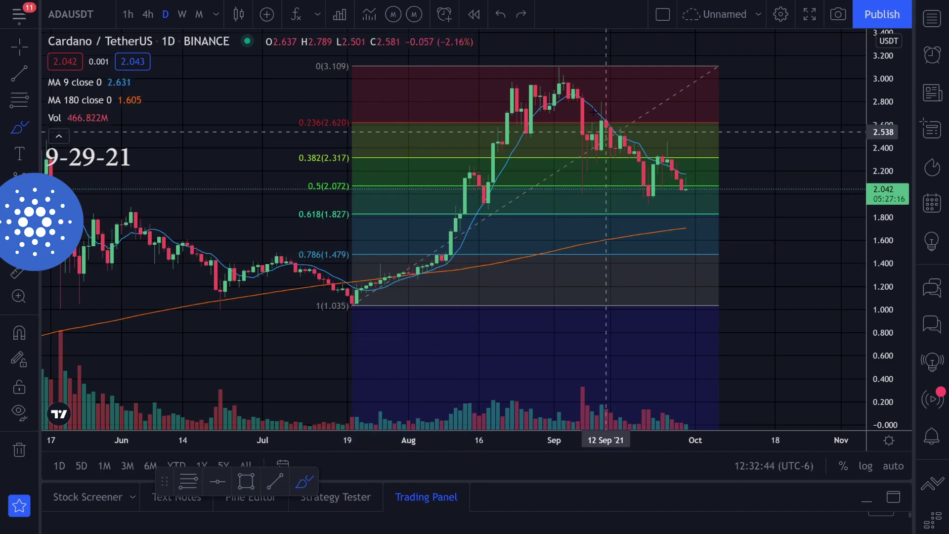
left_click_drag(561, 88, 660, 192)
key("ctrl+z")
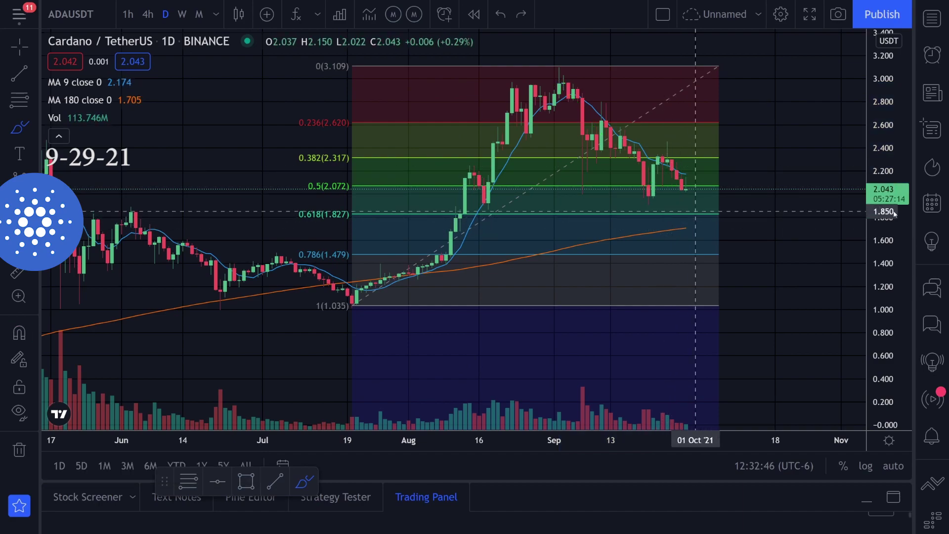
Brush short marks below and above the latest late-September candles, and undo them.
left_click_drag(885, 270, 885, 231)
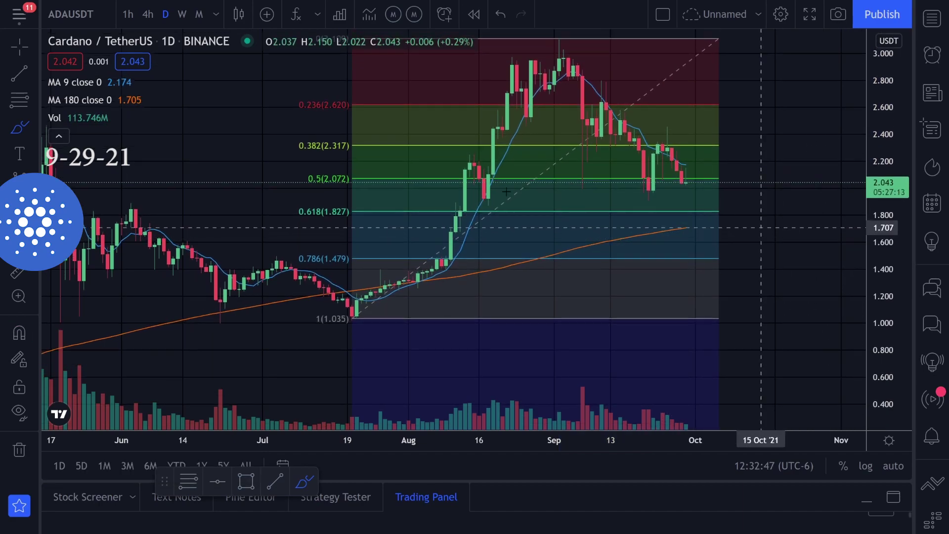
left_click(21, 51)
mouse_move(258, 154)
left_mouse_down()
mouse_move(196, 196)
mouse_move(232, 156)
left_mouse_up()
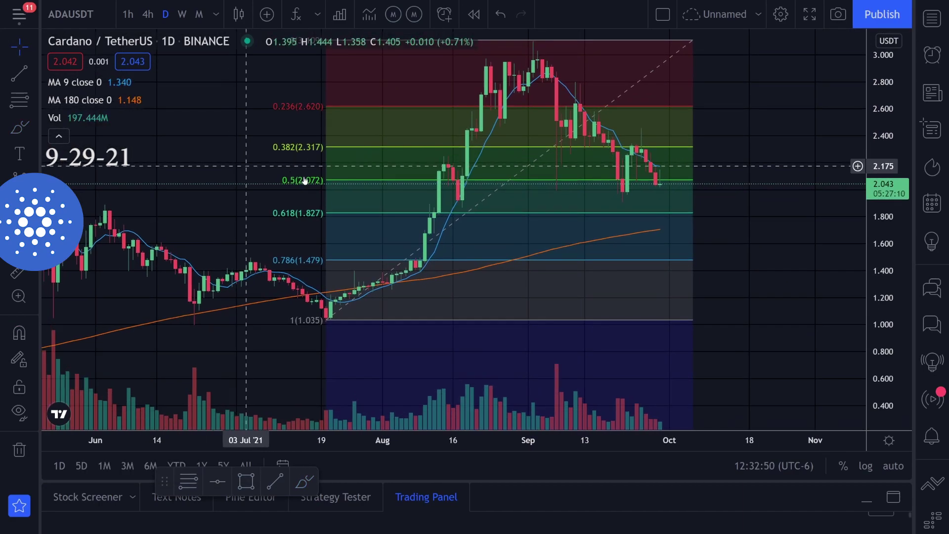
left_click(20, 127)
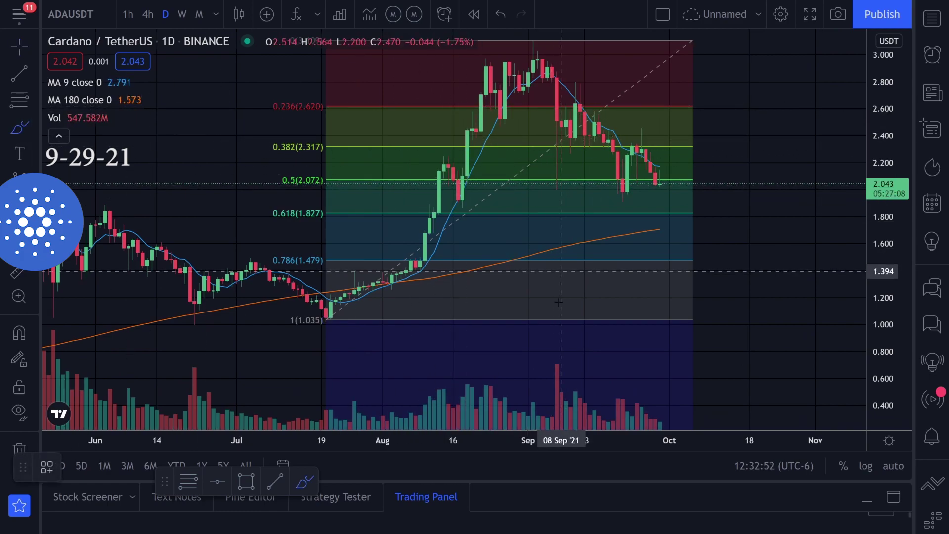
mouse_move(626, 302)
left_mouse_down()
mouse_move(653, 303)
mouse_move(643, 279)
mouse_move(665, 287)
left_mouse_up()
key("ctrl+z")
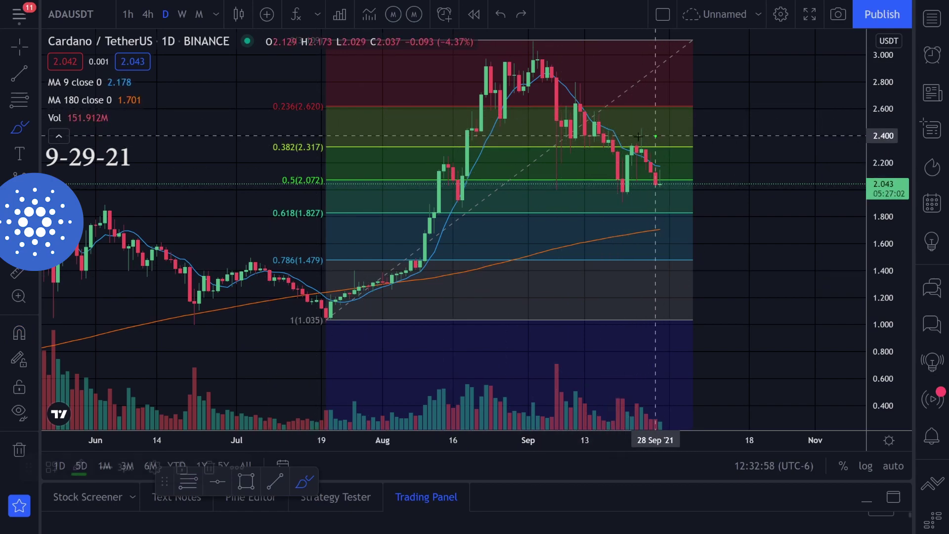
left_click_drag(651, 137, 684, 168)
key("ctrl+z")
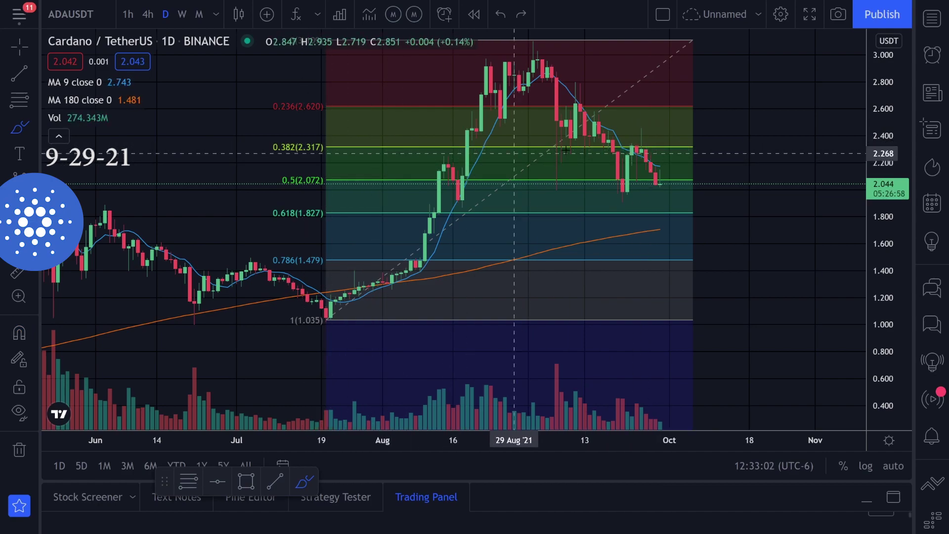
Brush horizontal marks along the 0.382, 0.5 and 0.618 retracement levels beneath the September candles.
key("ctrl+y")
key("ctrl+y")
key("ctrl+y")
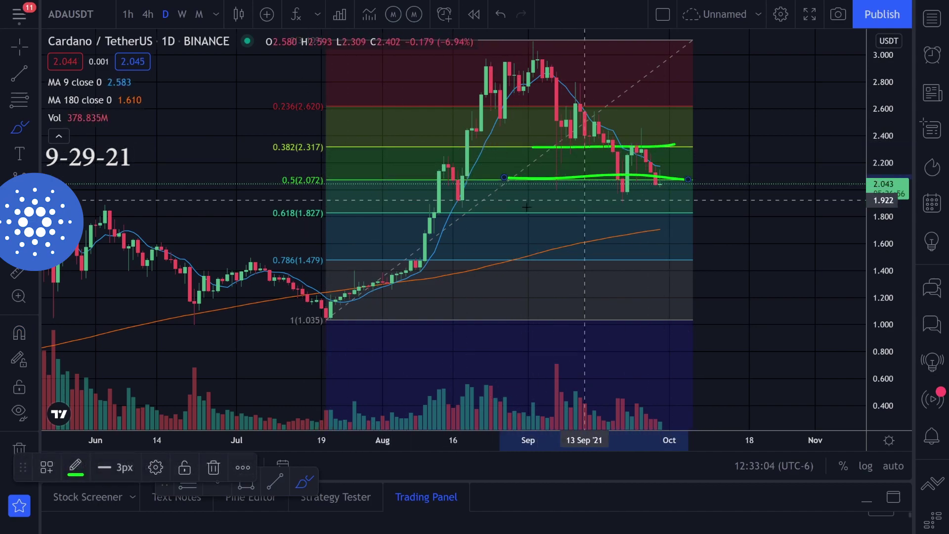
left_click_drag(715, 211, 726, 210)
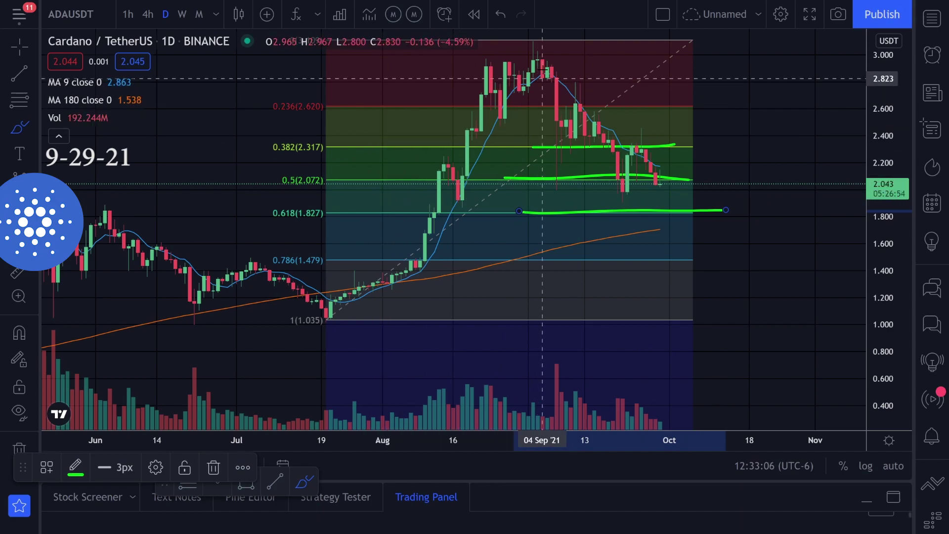
Brush a rising line over the August tops and circle the September high, undoing these marks and the three level marks.
mouse_move(540, 72)
left_mouse_down()
mouse_move(556, 65)
mouse_move(534, 78)
left_mouse_up()
key("ctrl+z")
left_click_drag(469, 66, 552, 55)
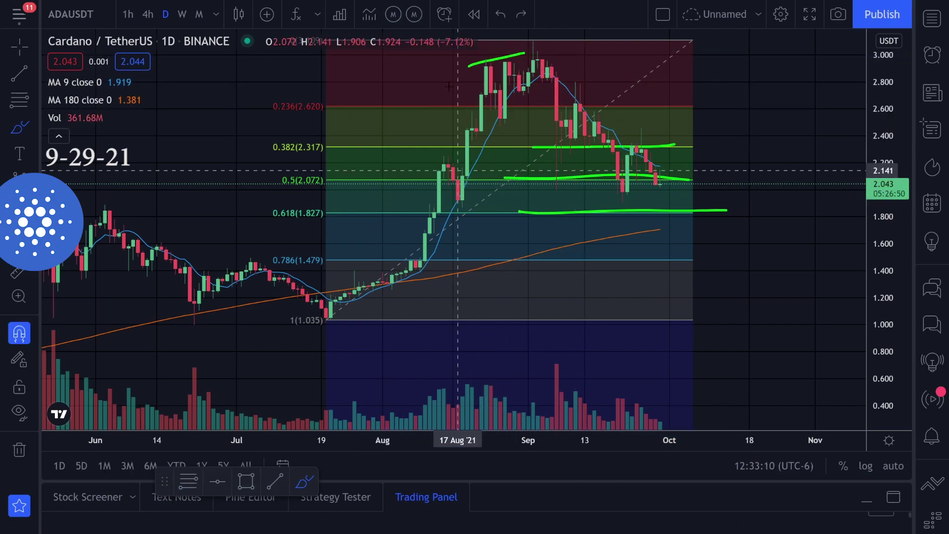
key("ctrl+z")
key("ctrl+z")
key("ctrl+z")
left_click_drag(456, 70, 579, 50)
key("ctrl+z")
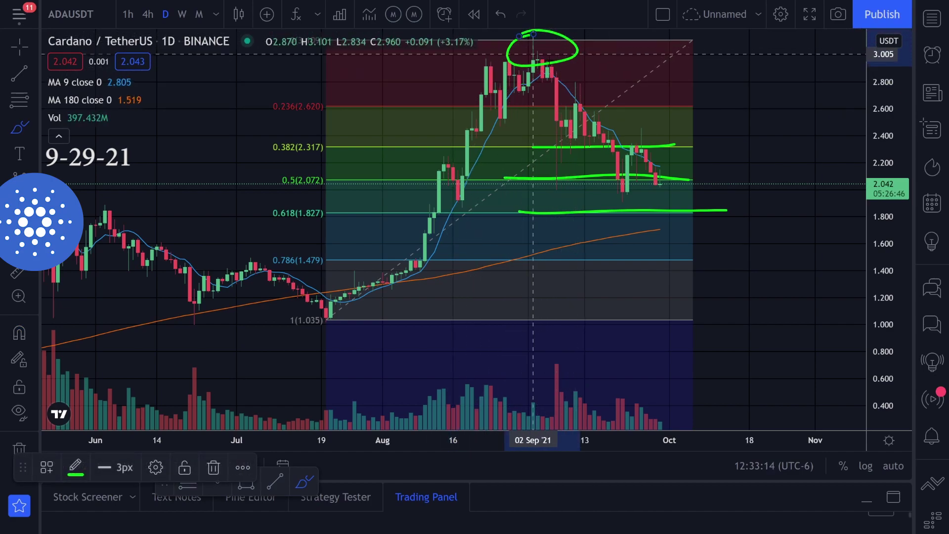
key("ctrl+z")
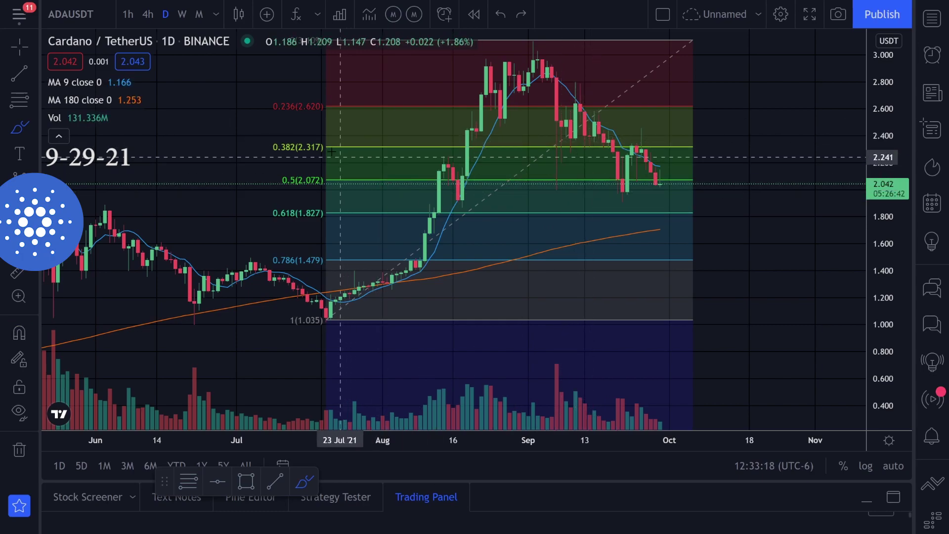
Brush horizontal marks beside the labels of the 0.382, 0.5 and 0.618 levels, and undo the 0.618 mark.
left_click_drag(334, 147, 445, 146)
left_click_drag(357, 177, 463, 180)
left_click_drag(351, 212, 491, 216)
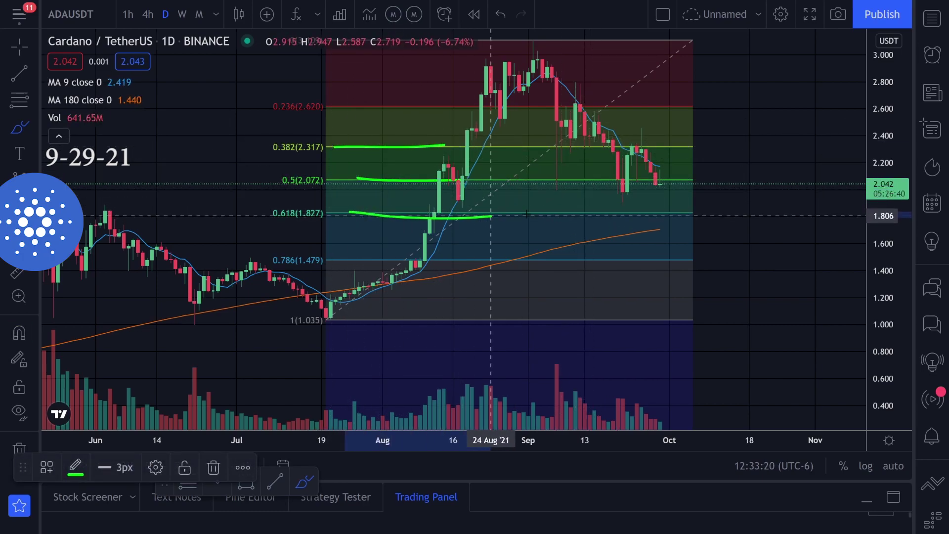
key("ctrl+z")
Brush a mark beneath the late-September low and another along the 0.618 level under the recent candles, undoing both.
mouse_move(632, 204)
left_mouse_down()
mouse_move(661, 205)
mouse_move(611, 212)
left_mouse_up()
key("ctrl+z")
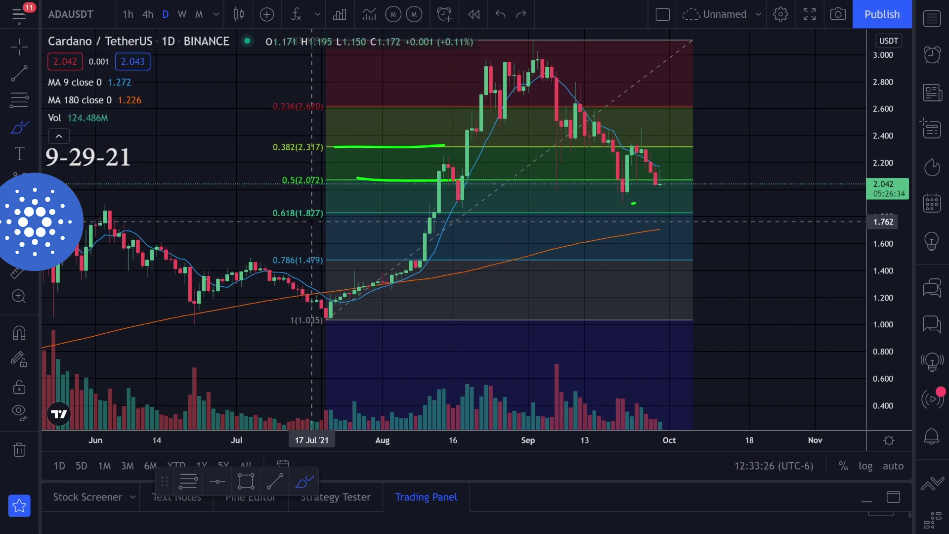
left_click_drag(589, 214, 717, 211)
key("ctrl+z")
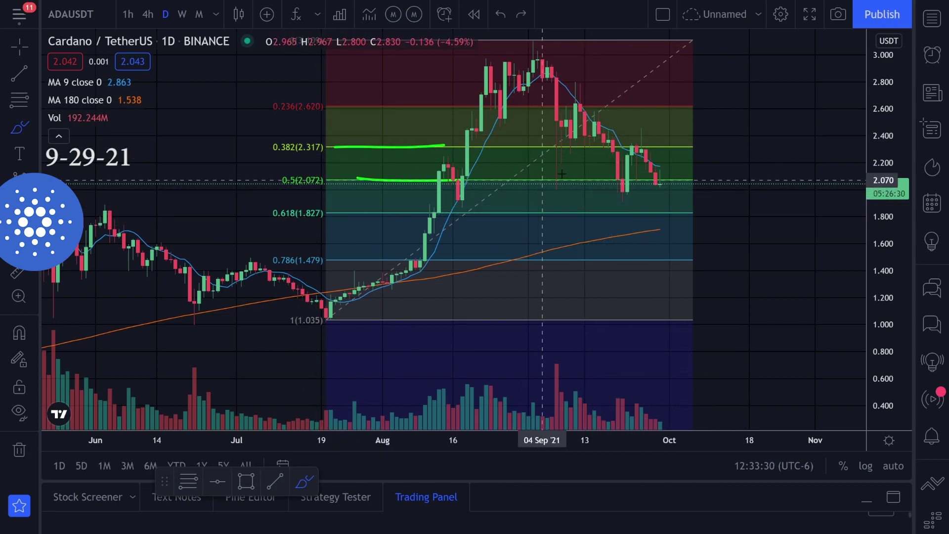
Trace the September price swings and circle their lows near the 0.382 and 0.5 levels with the brush, undoing the marks.
left_click_drag(604, 138, 635, 146)
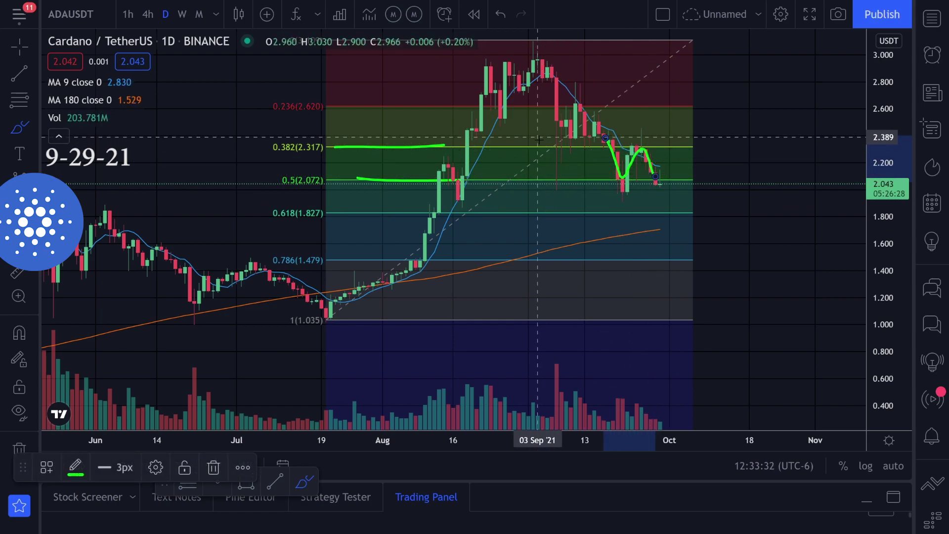
left_click_drag(541, 139, 566, 125)
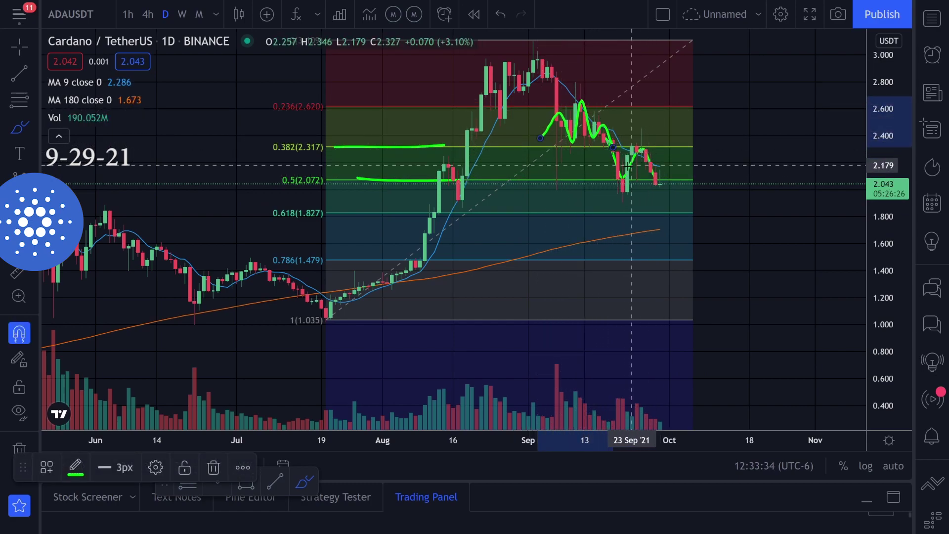
key("ctrl+z")
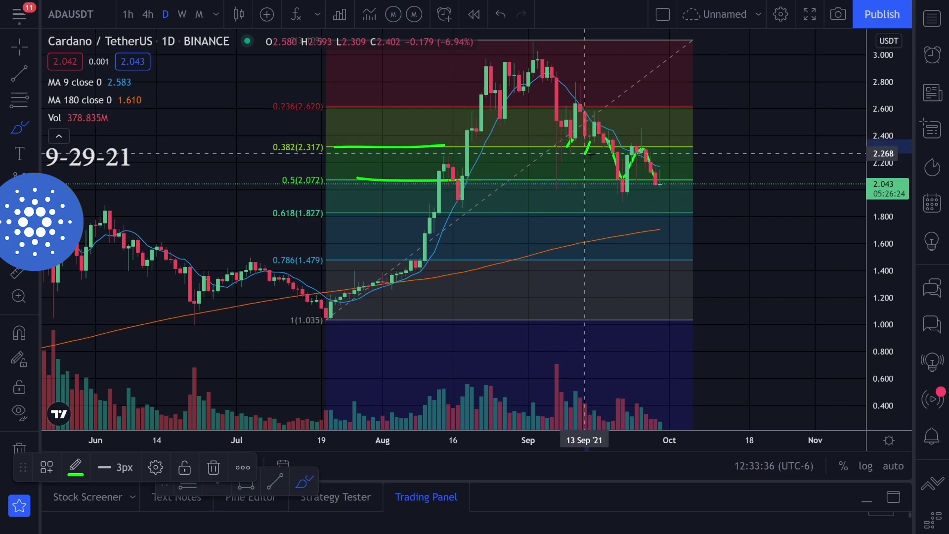
left_click_drag(617, 178, 608, 183)
left_click_drag(663, 173, 659, 166)
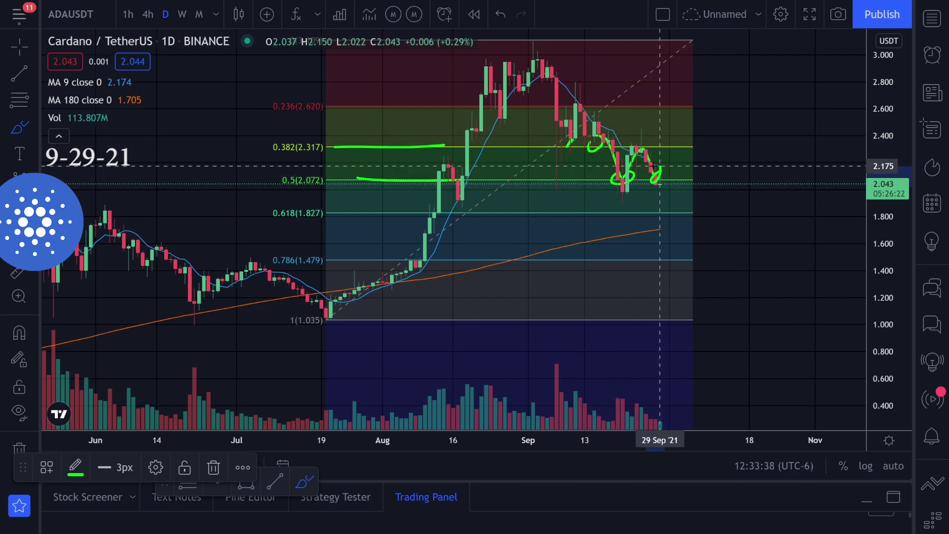
key("ctrl+z")
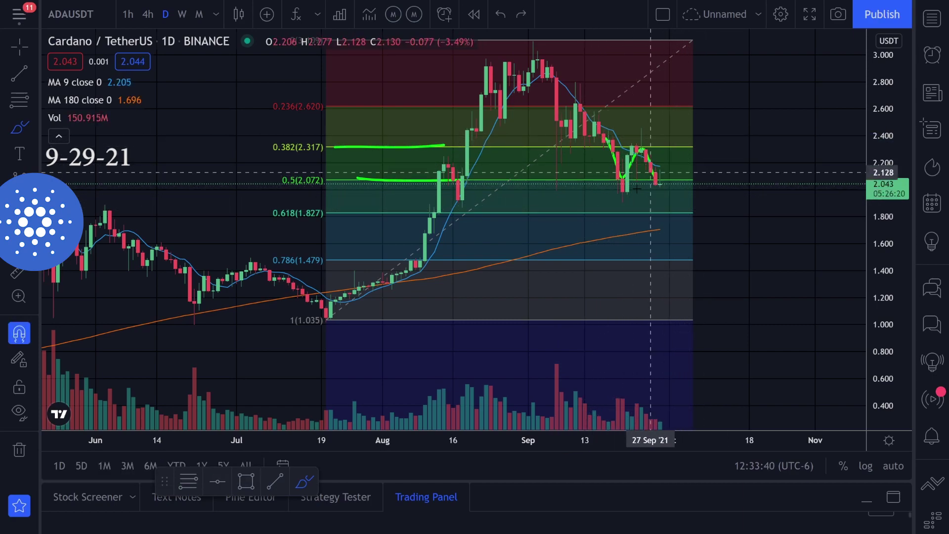
Brush the September bounce off the 0.382 level, a descending resistance line and the 0.5 level, and undo these marks.
left_click_drag(517, 147, 633, 146)
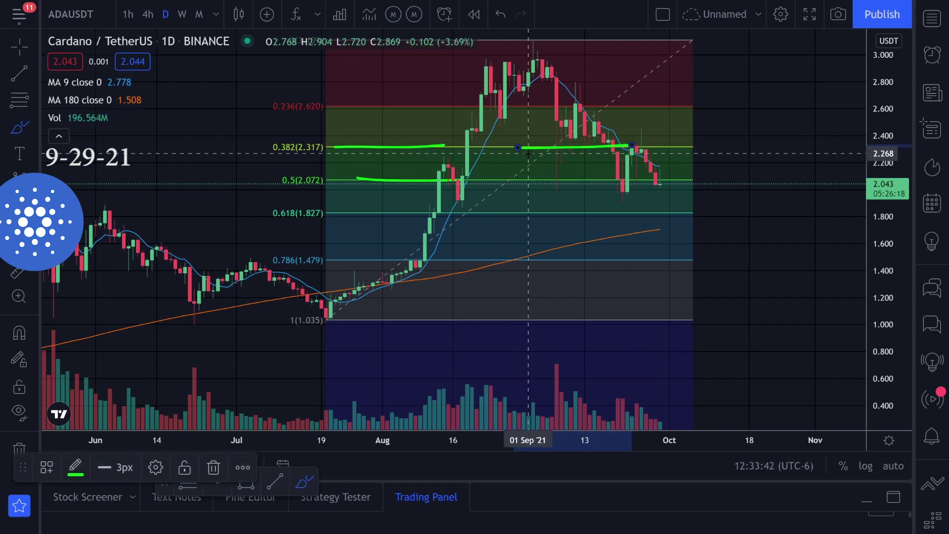
left_click_drag(530, 152, 575, 98)
left_click_drag(507, 34, 684, 183)
mouse_move(561, 91)
left_mouse_down()
mouse_move(580, 93)
mouse_move(586, 109)
left_mouse_up()
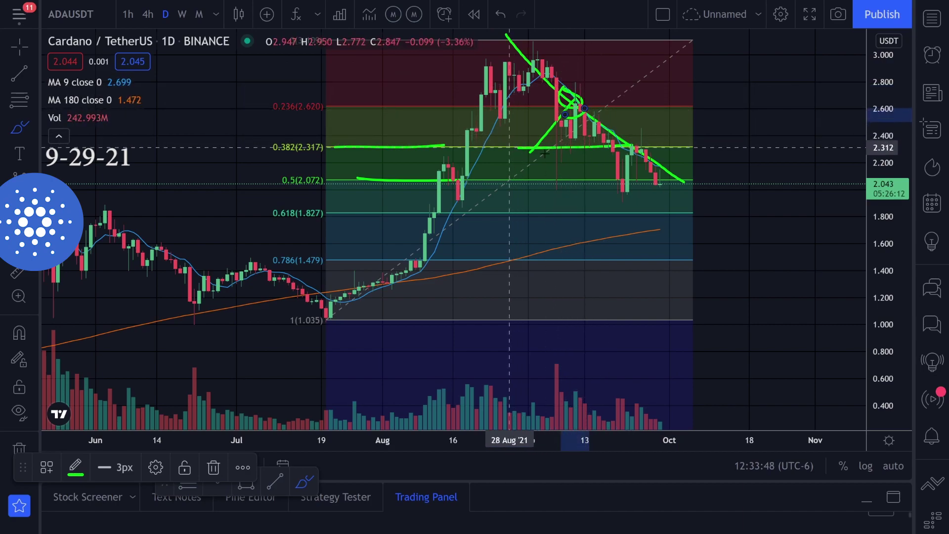
left_click_drag(528, 153, 647, 147)
left_click_drag(565, 181, 710, 184)
key("ctrl+z")
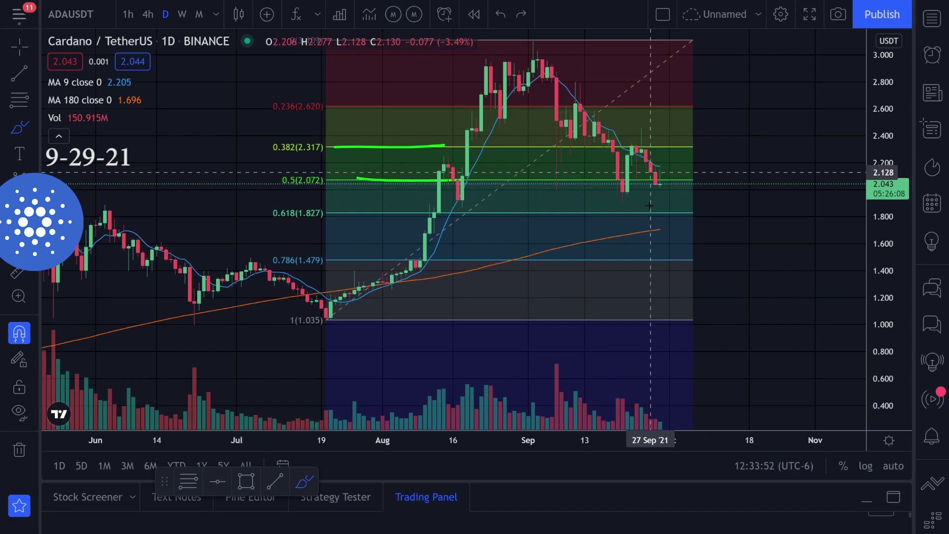
Circle the September high, mark the lower highs and sketch a line down across them with the brush, undoing all marks.
left_click(27, 54)
mouse_move(218, 147)
left_mouse_down()
mouse_move(194, 197)
mouse_move(178, 194)
left_mouse_up()
left_click(19, 128)
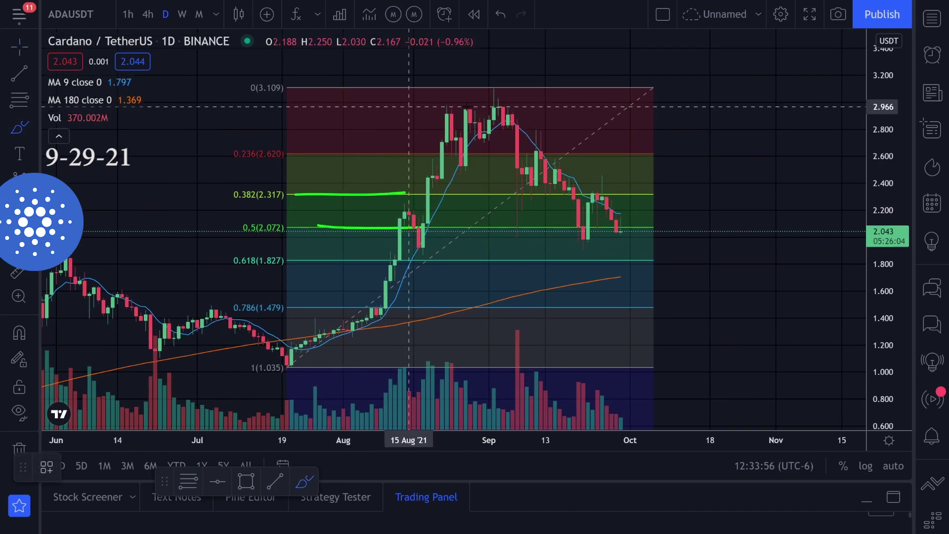
mouse_move(500, 102)
left_mouse_down()
mouse_move(483, 106)
mouse_move(515, 106)
left_mouse_up()
mouse_move(537, 149)
left_mouse_down()
mouse_move(541, 170)
mouse_move(557, 153)
mouse_move(605, 192)
left_mouse_up()
left_click_drag(476, 86, 635, 232)
key("ctrl+z")
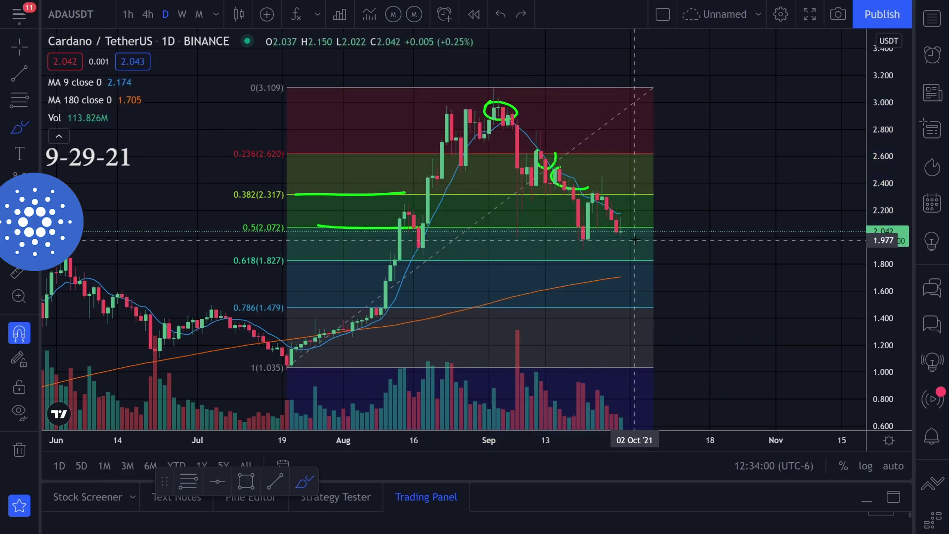
key("ctrl+z")
Draw a trend line from the 2 September high at 3.076 down to 1.867 on 11 October.
left_click(19, 74)
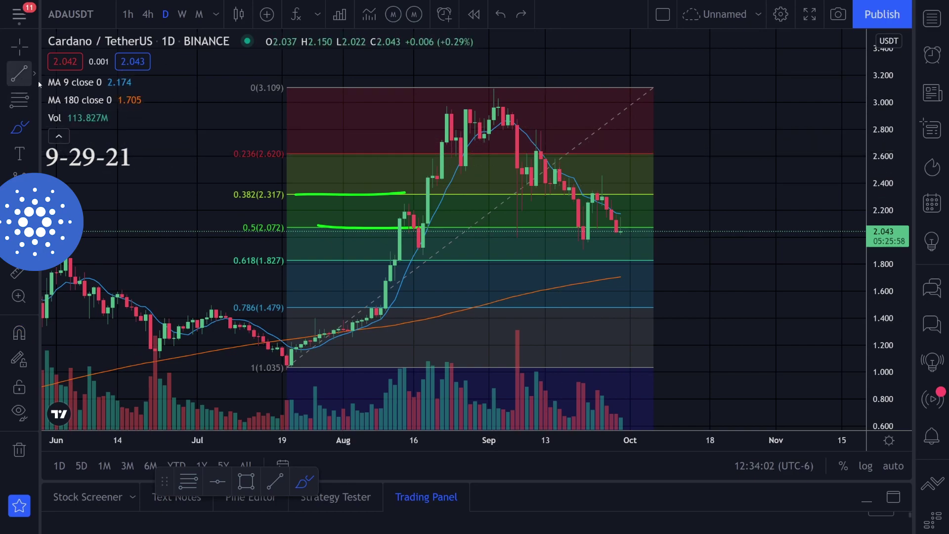
left_click(493, 92)
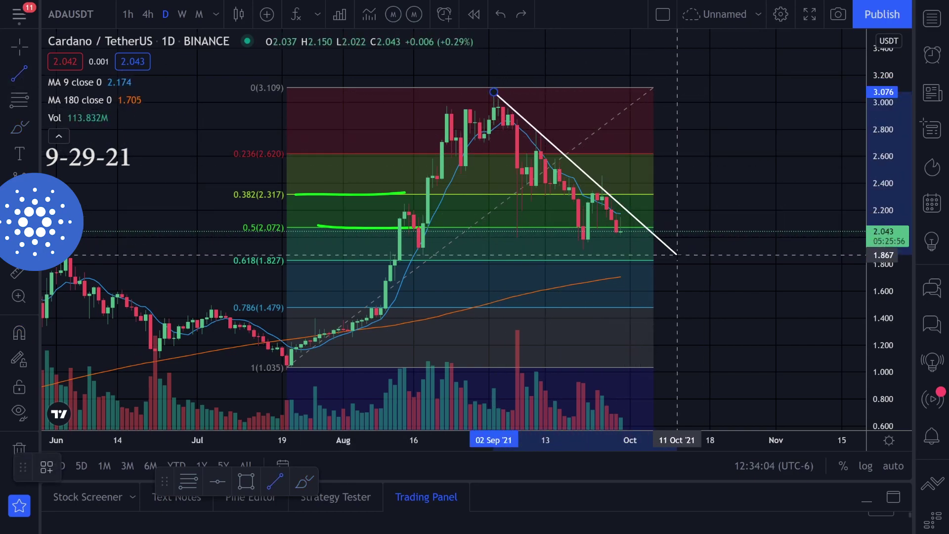
left_click(677, 255)
Brush a stroke through the early-September decline and small circles near the trend line, and undo them.
left_click(19, 128)
mouse_move(485, 123)
left_mouse_down()
mouse_move(536, 159)
mouse_move(550, 138)
mouse_move(569, 193)
mouse_move(553, 181)
left_mouse_up()
key("ctrl+z")
key("ctrl+z")
mouse_move(632, 219)
left_mouse_down()
mouse_move(566, 225)
mouse_move(603, 221)
left_mouse_up()
key("ctrl+z")
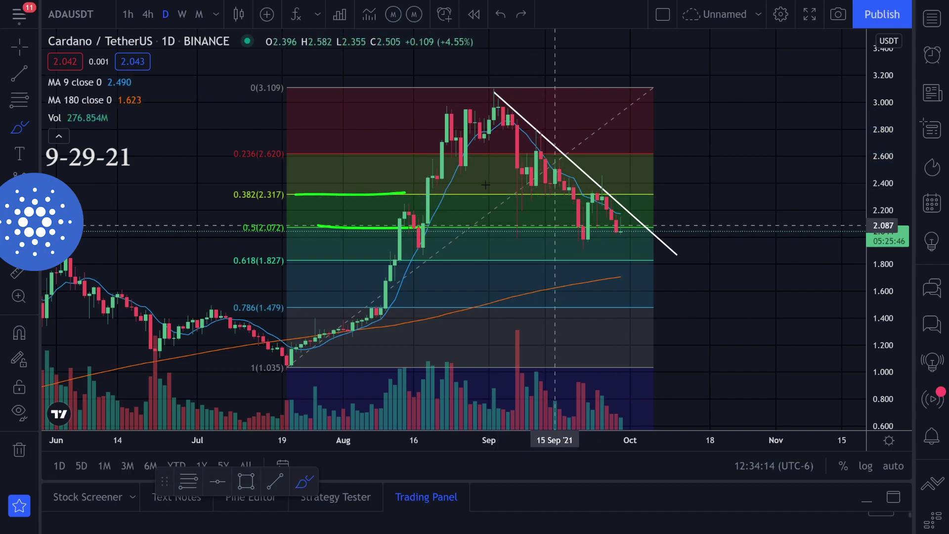
left_click_drag(528, 115, 526, 112)
key("ctrl+z")
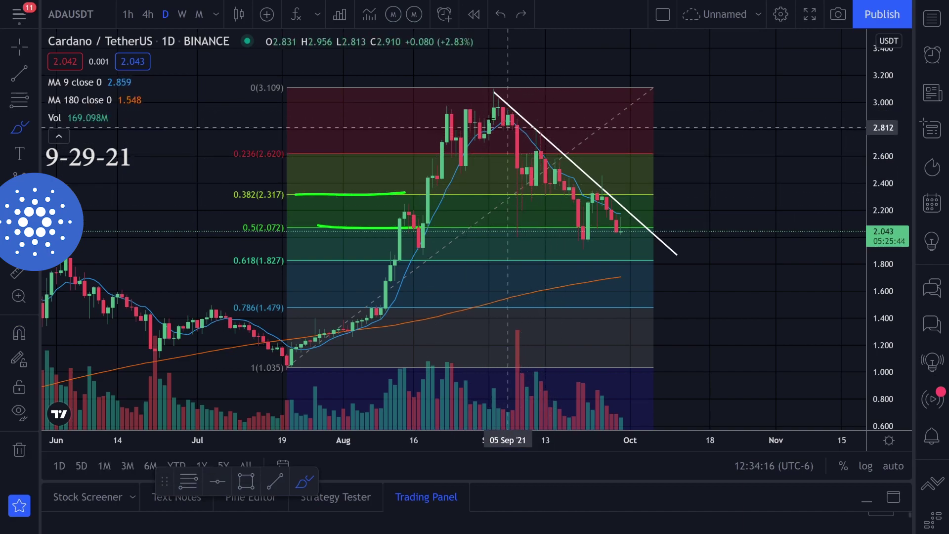
Brush horizontal marks along the 0.382 and 0.5 levels beneath the trend line, and undo both.
left_click_drag(502, 194, 607, 193)
left_click_drag(554, 228, 673, 228)
key("ctrl+z")
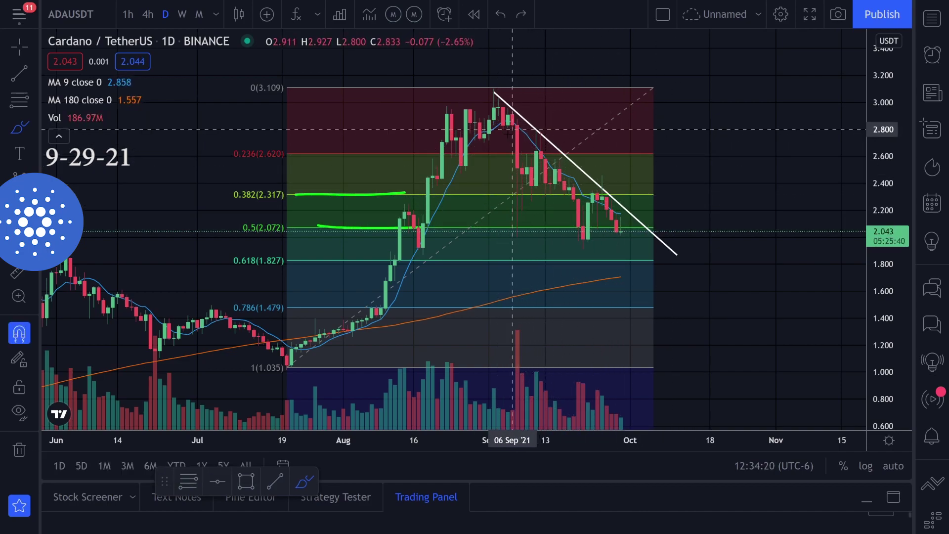
Brush the early-September drop and rebound to the trend line, plus strokes along the 0.382 and 0.5 levels, and undo them.
left_click_drag(508, 136, 517, 194)
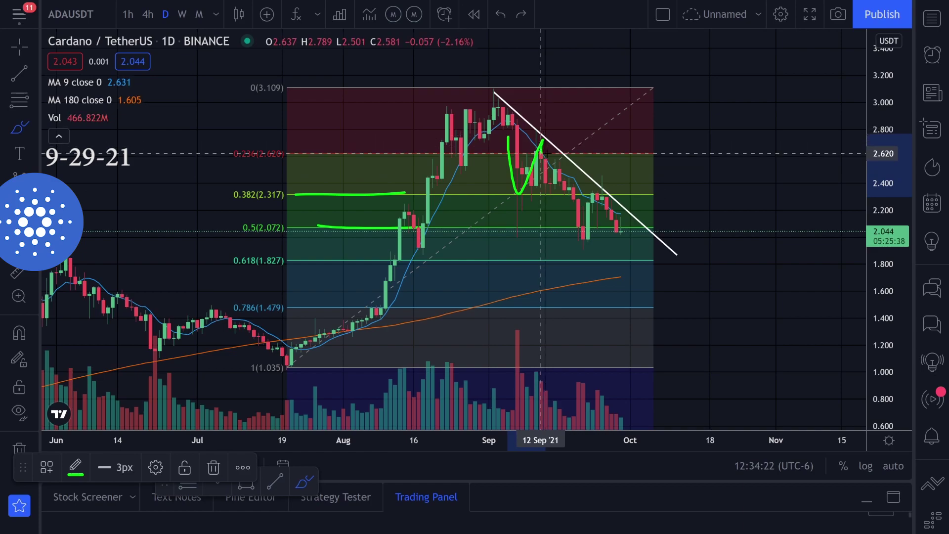
left_click_drag(541, 154, 545, 144)
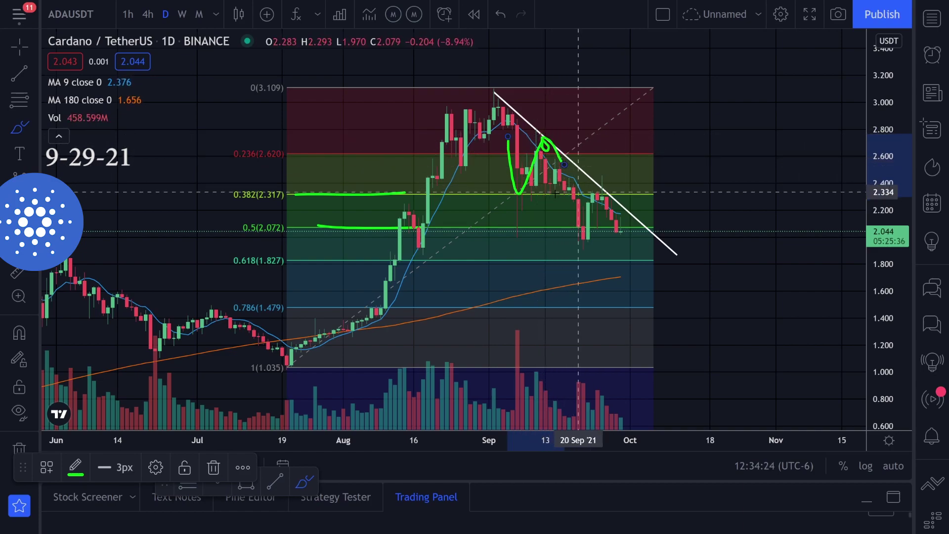
left_click_drag(530, 194, 636, 194)
left_click_drag(549, 229, 677, 226)
key("ctrl+z")
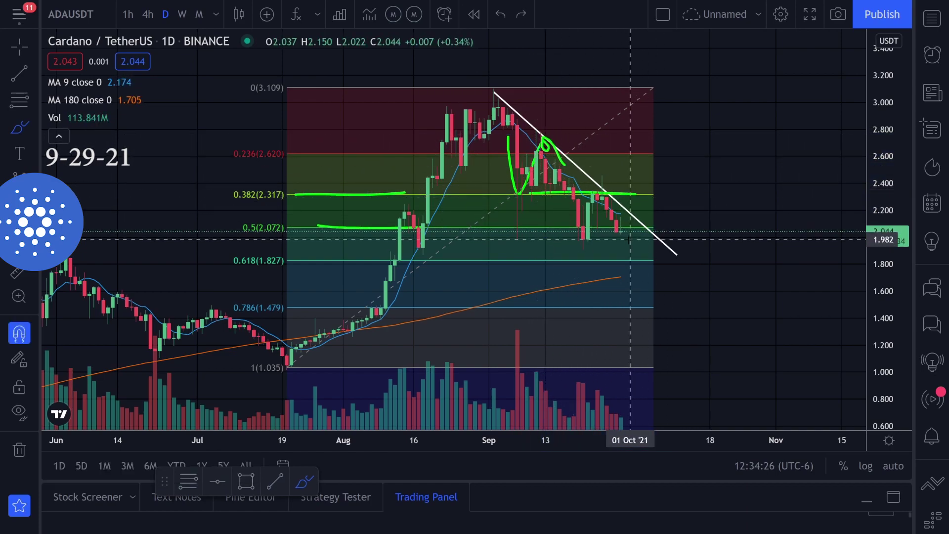
Brush September's range between just below the 0.382 and 0.5 levels, mark the late-September high at the trend line, and undo everything.
left_click_drag(498, 199, 640, 197)
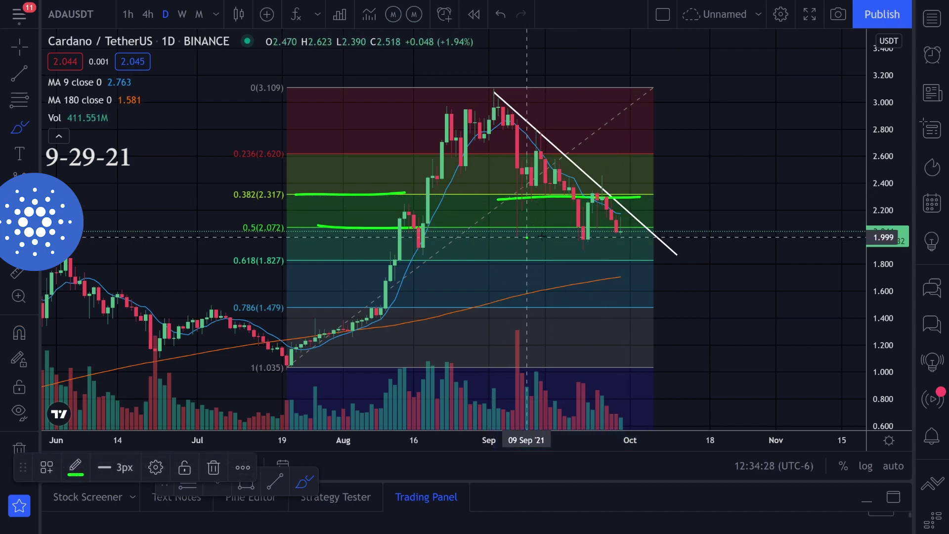
left_click_drag(531, 237, 663, 231)
key("ctrl+z")
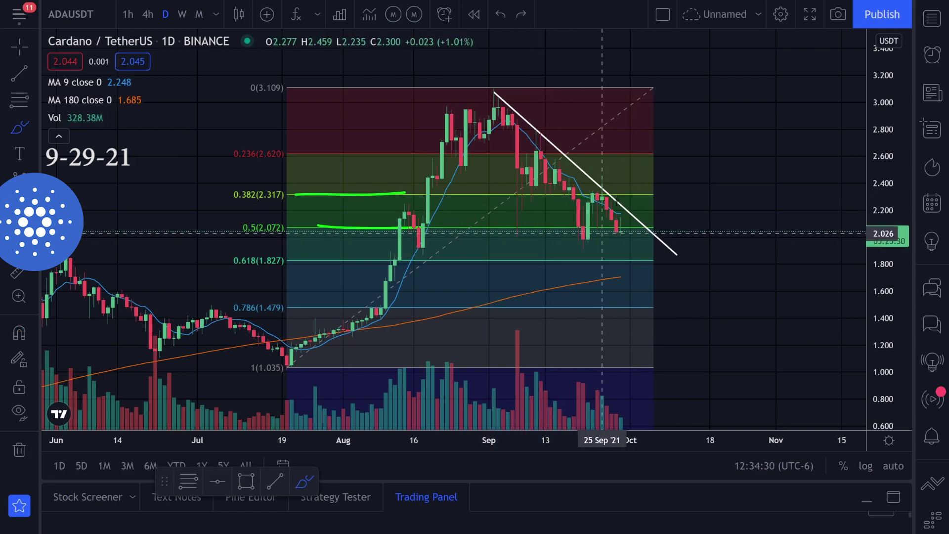
left_click_drag(609, 184, 606, 181)
key("ctrl+z")
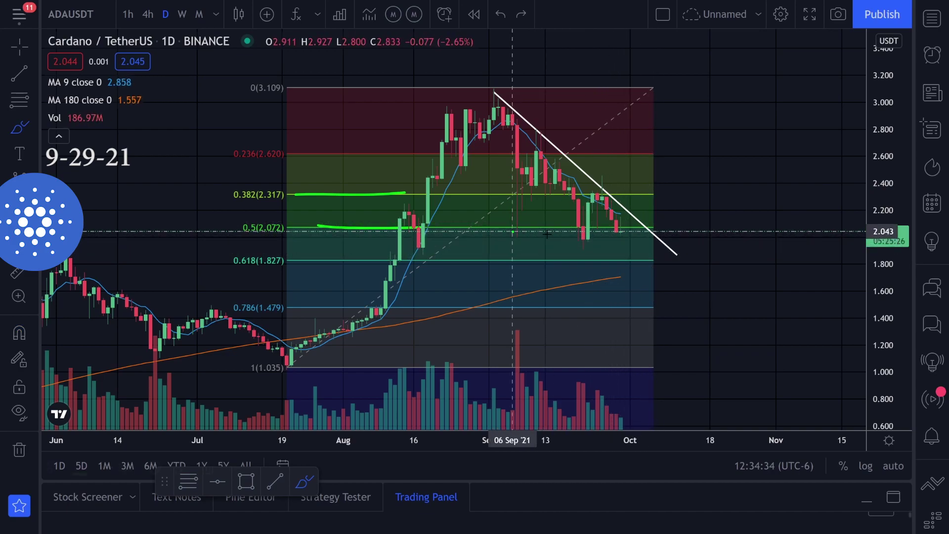
Brush a lower range boundary beneath the September lows and an upper one just under the 0.382 level, and undo both.
left_click_drag(514, 232, 677, 239)
left_click_drag(484, 199, 644, 200)
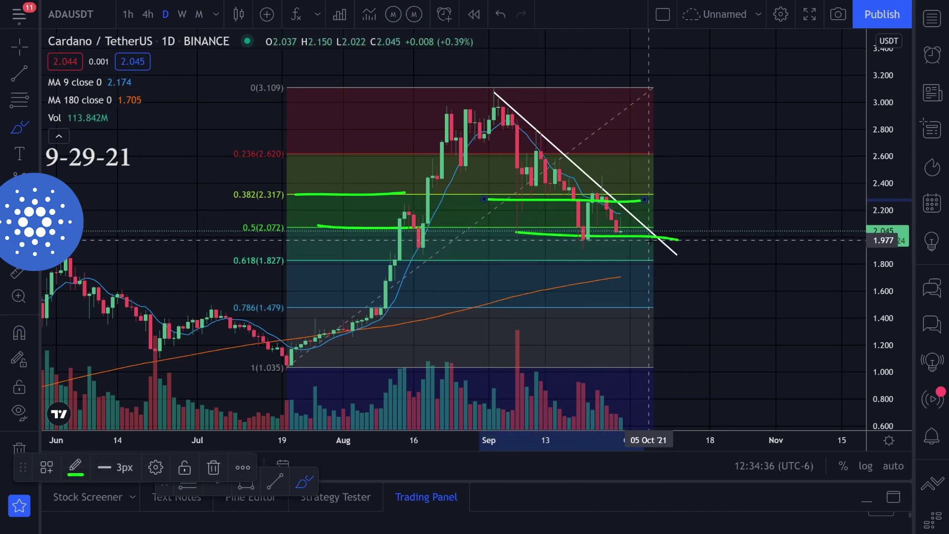
key("ctrl+z")
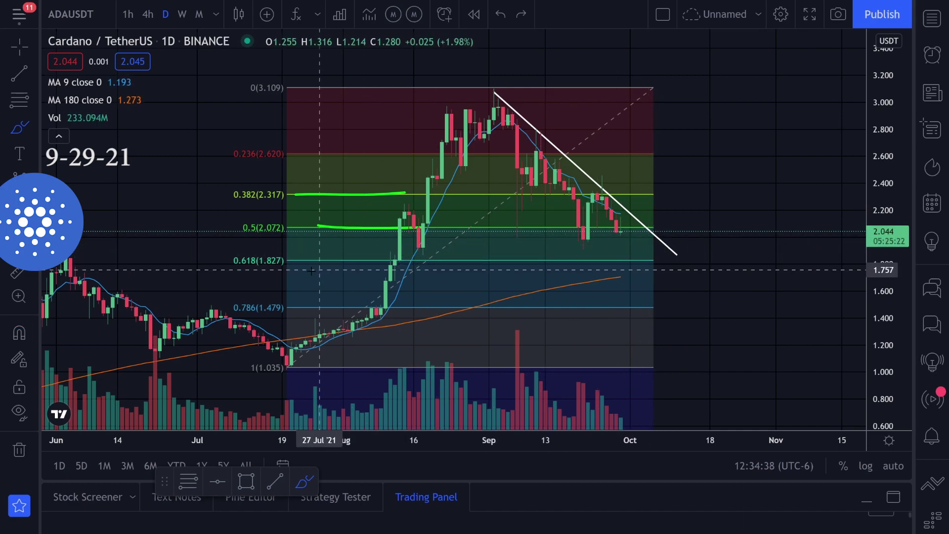
Brush a long horizontal stroke along the 0.618 level and a short mark beside the latest candle, undoing each.
left_click_drag(428, 266, 722, 261)
key("ctrl+z")
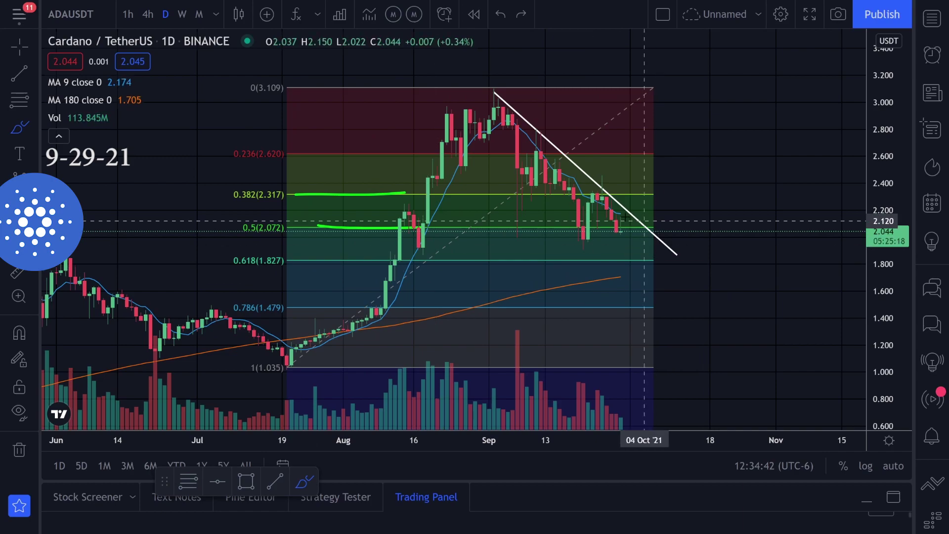
left_click_drag(626, 224, 650, 220)
key("ctrl+z")
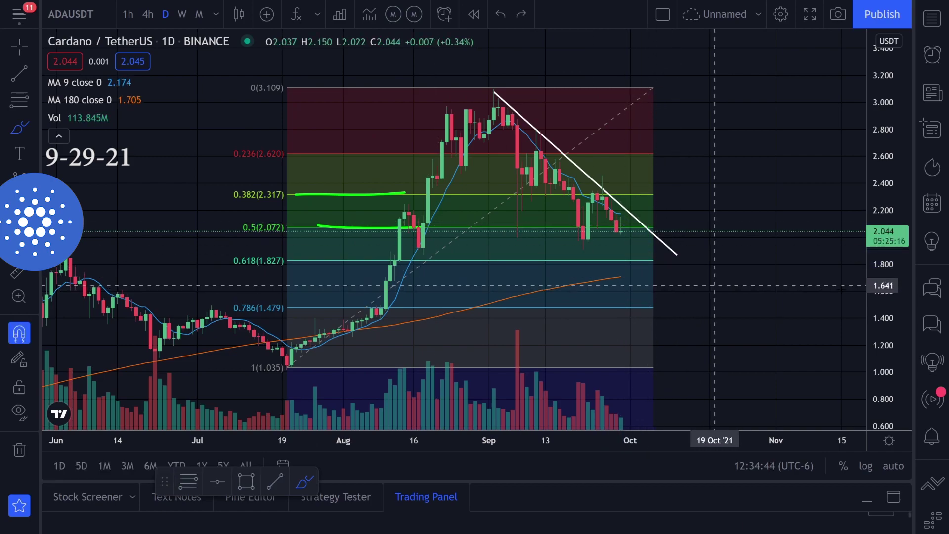
Brush loops around the latest daily candles at the 0.5 level on a closer view, undoing the repeated strokes.
scroll(682, 286, "up", 5)
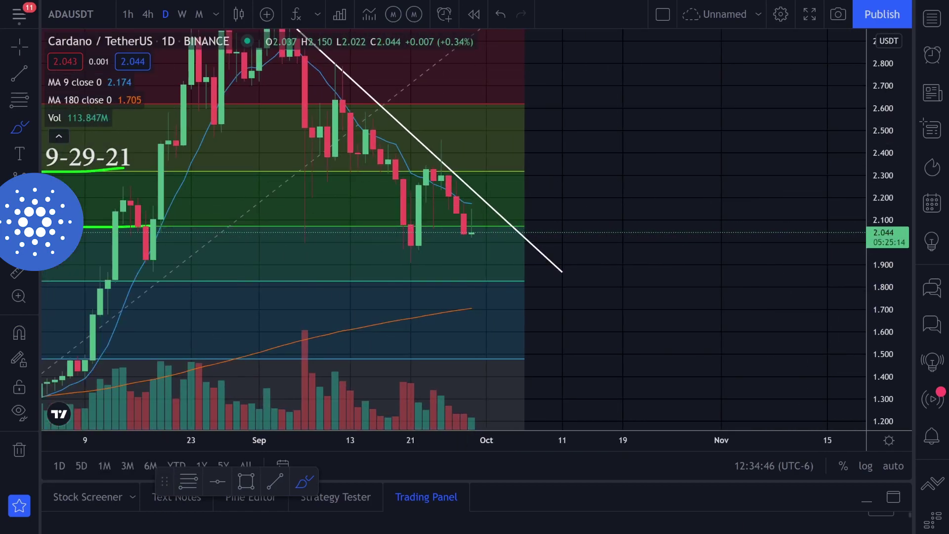
left_click_drag(593, 140, 775, 169)
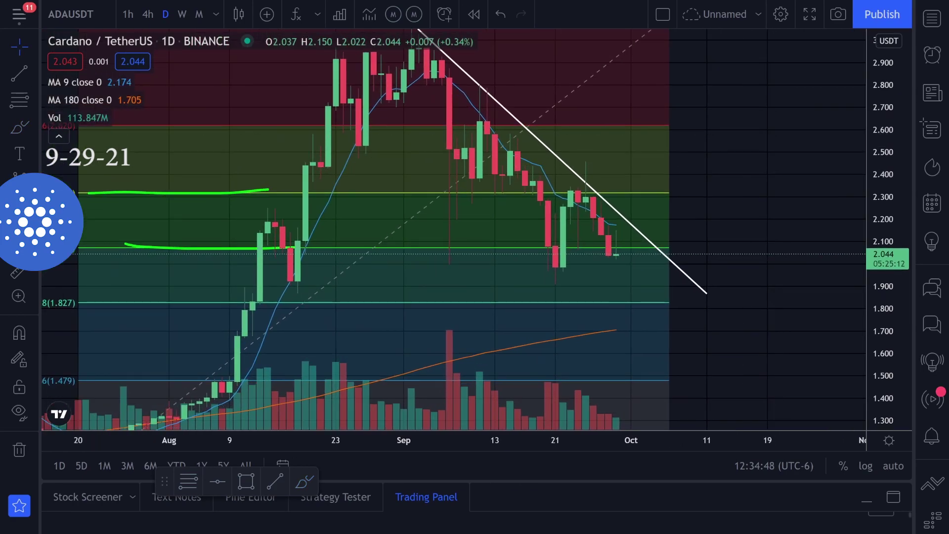
left_click(20, 131)
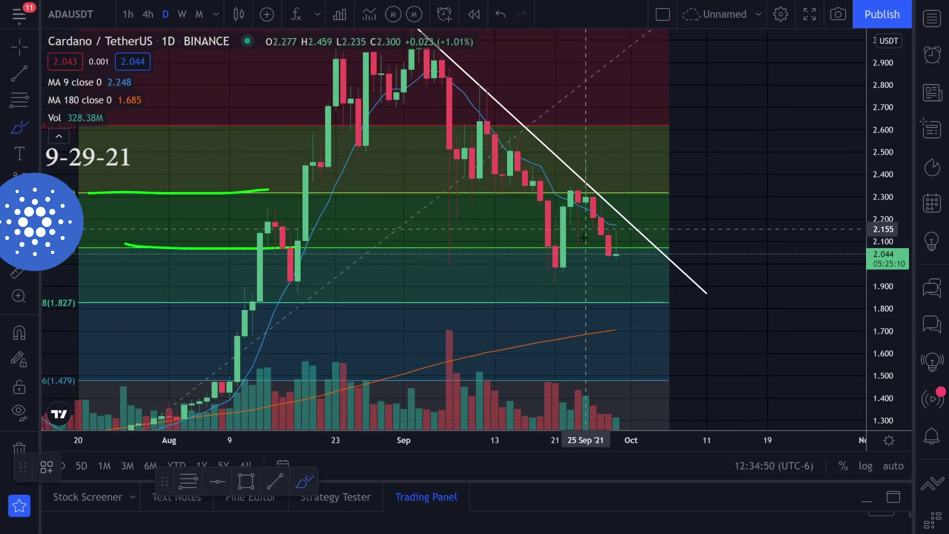
mouse_move(601, 244)
left_mouse_down()
mouse_move(632, 250)
mouse_move(624, 232)
mouse_move(624, 242)
left_mouse_up()
key("ctrl+z")
key("ctrl+z")
key("ctrl+z")
key("ctrl+z")
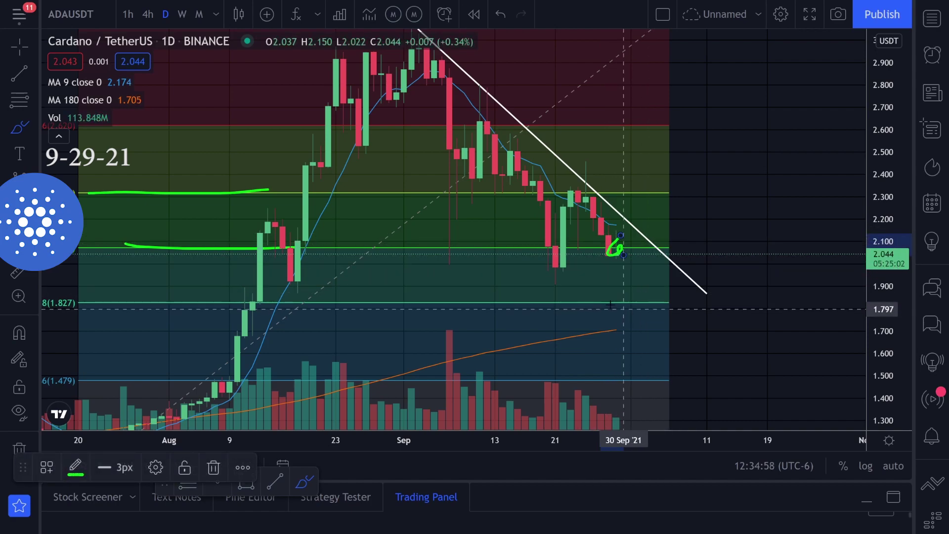
Brush strokes along the 0.618 and 0.786 levels below the latest candle, and undo all the temporary marks.
left_click_drag(596, 301, 700, 300)
left_click_drag(596, 381, 699, 382)
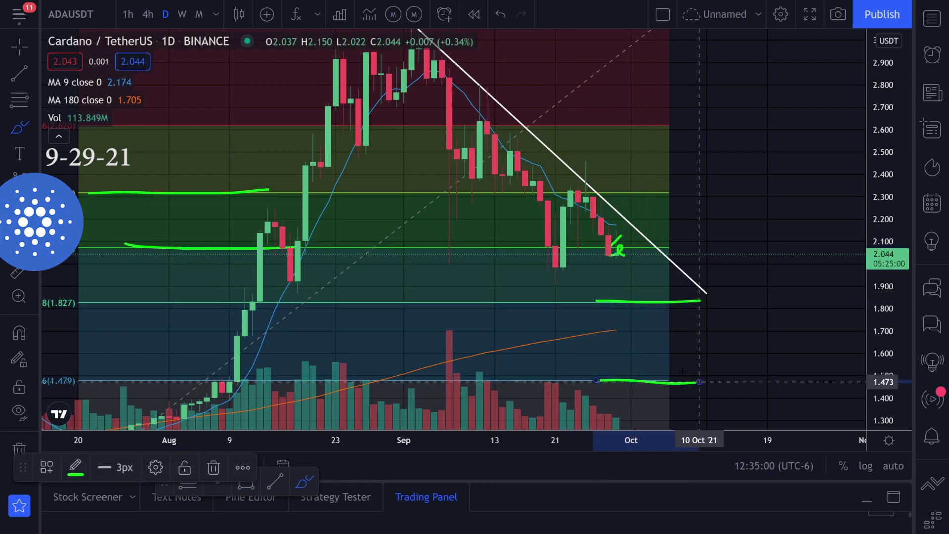
key("ctrl+z")
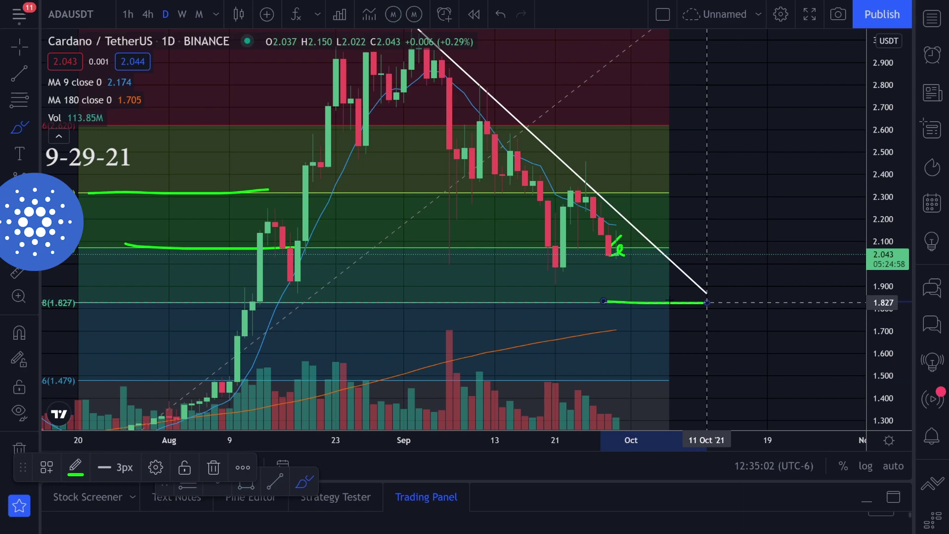
key("ctrl+z")
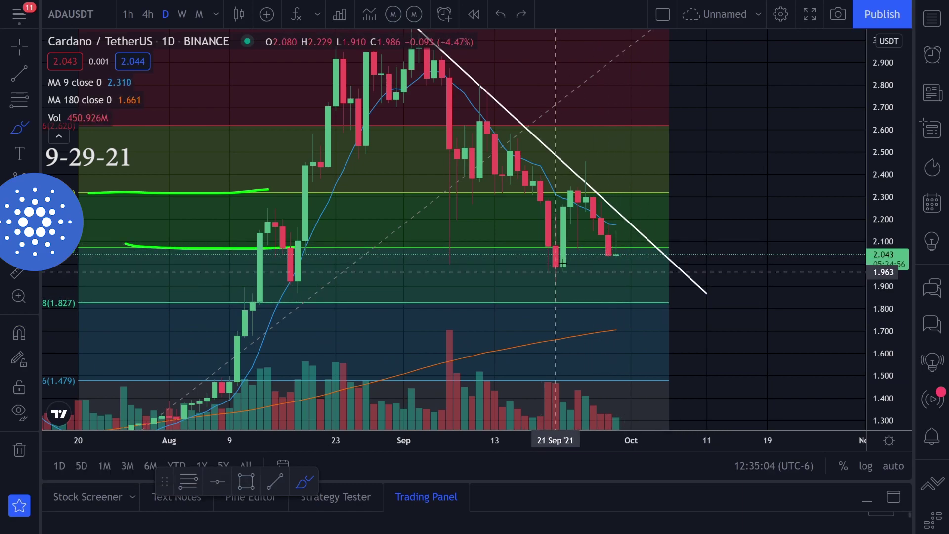
Circle the 21 September low and the latest daily candle with the brush, and undo both circles.
left_click_drag(561, 257, 549, 267)
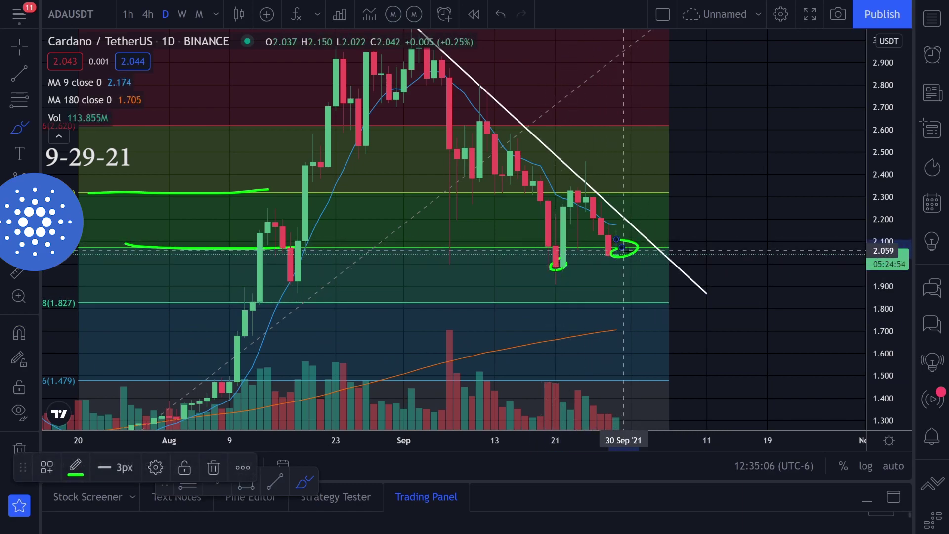
key("ctrl+z")
key("ctrl+z")
Switch to the 4-hour chart and circle the candles testing the 0.5 level, undoing all but the 20 September circle.
left_click(148, 14)
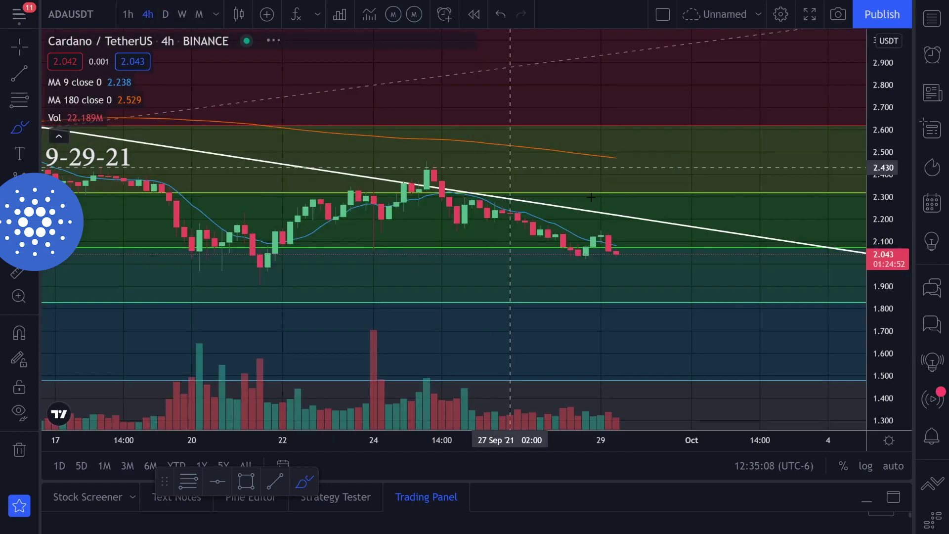
scroll(478, 232, "down", 3)
left_click_drag(439, 240, 430, 247)
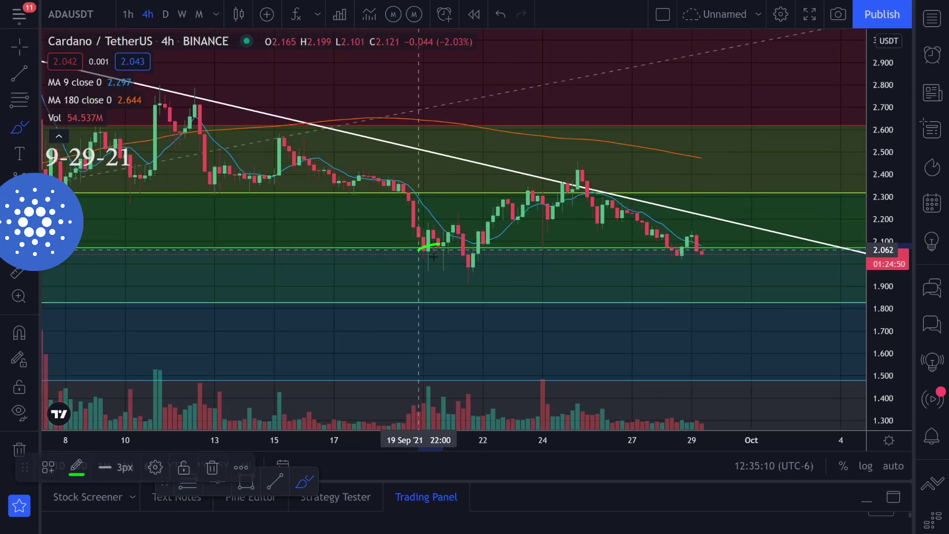
left_click_drag(504, 269, 482, 255)
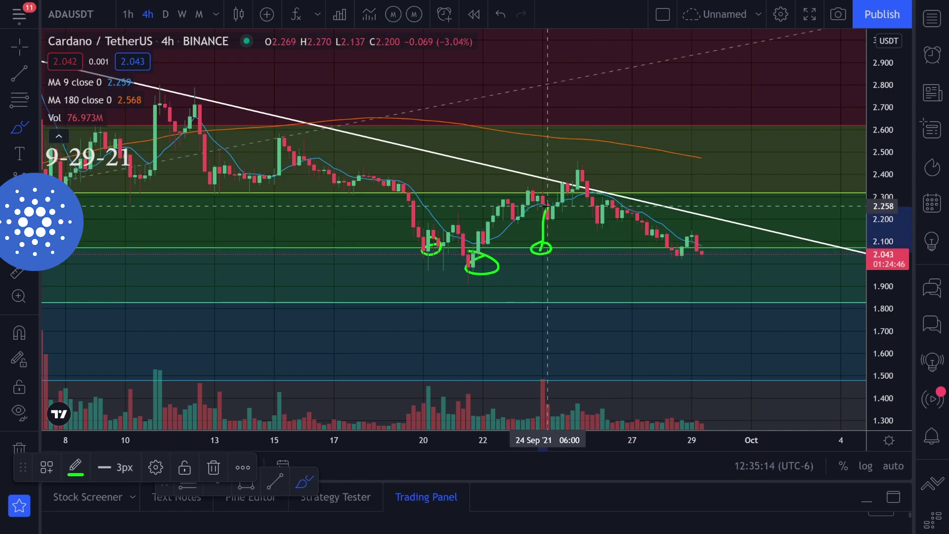
left_click_drag(570, 182, 572, 179)
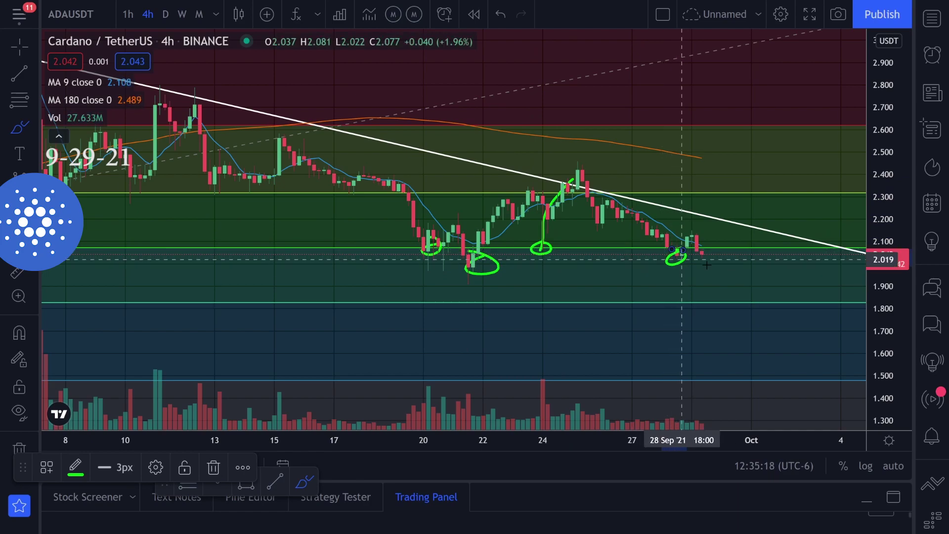
key("ctrl+z")
left_click_drag(708, 246, 712, 250)
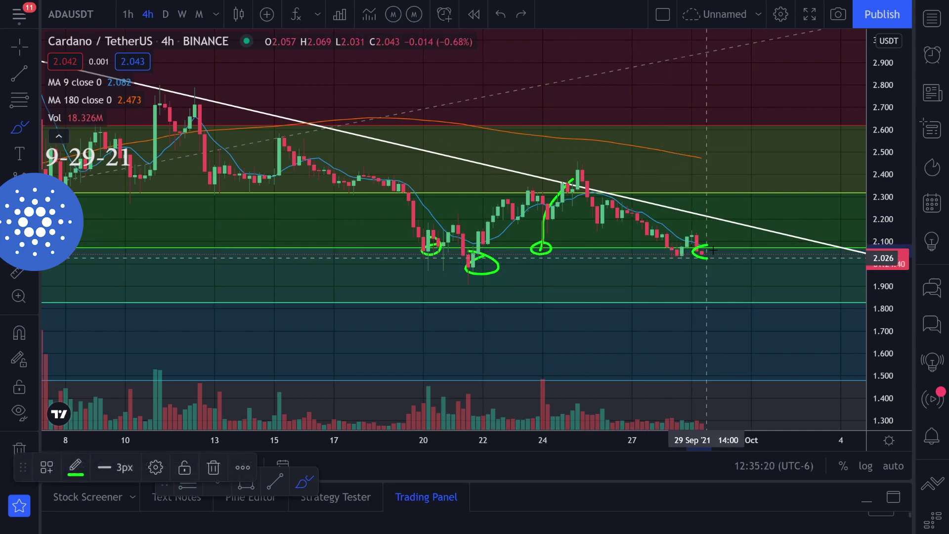
key("ctrl+z")
key("ctrl+z")
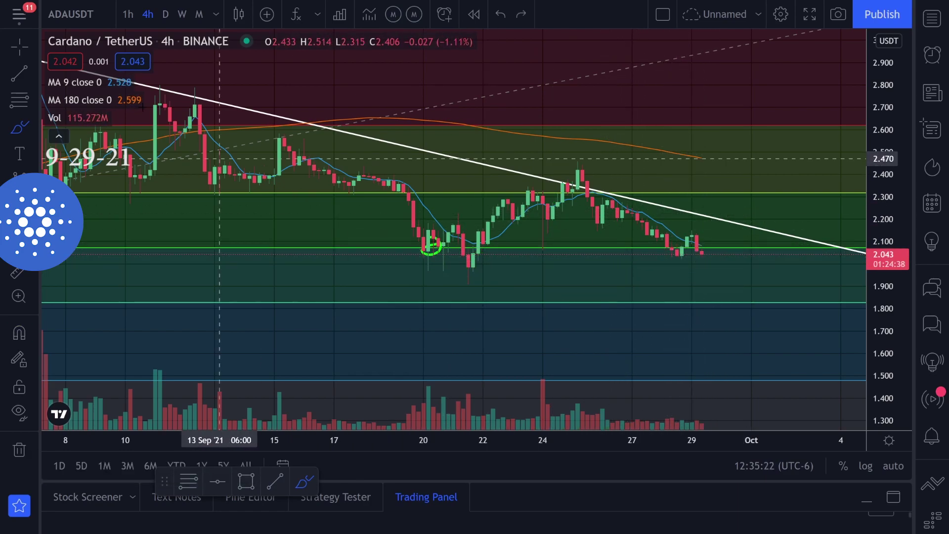
Draw an ascending trend line from the 21 September low at 1.976 beneath the latest lows to 2 October.
left_click(19, 74)
left_click(469, 269)
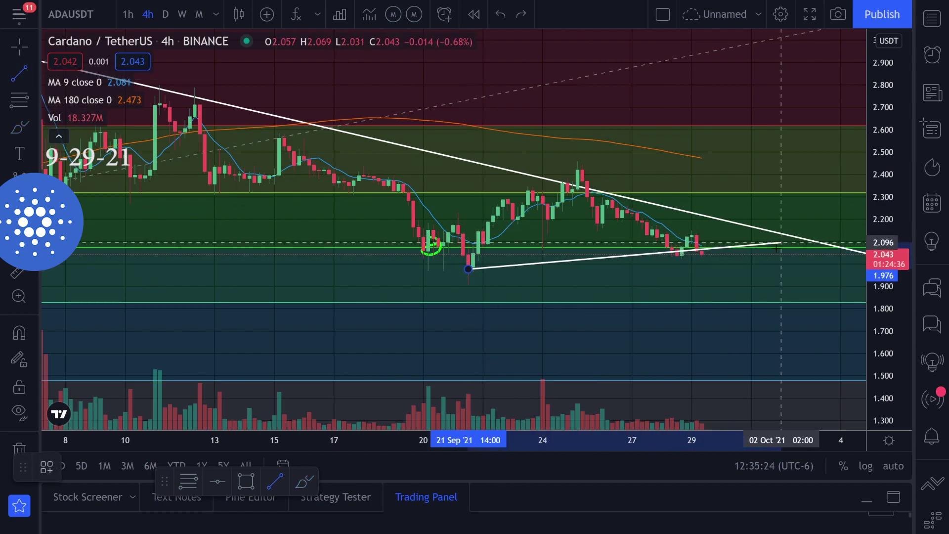
left_click(782, 252)
Extend the ascending trend line's end to about 2.078 on 4 October, where it meets the descending line.
scroll(856, 267, "down", 5)
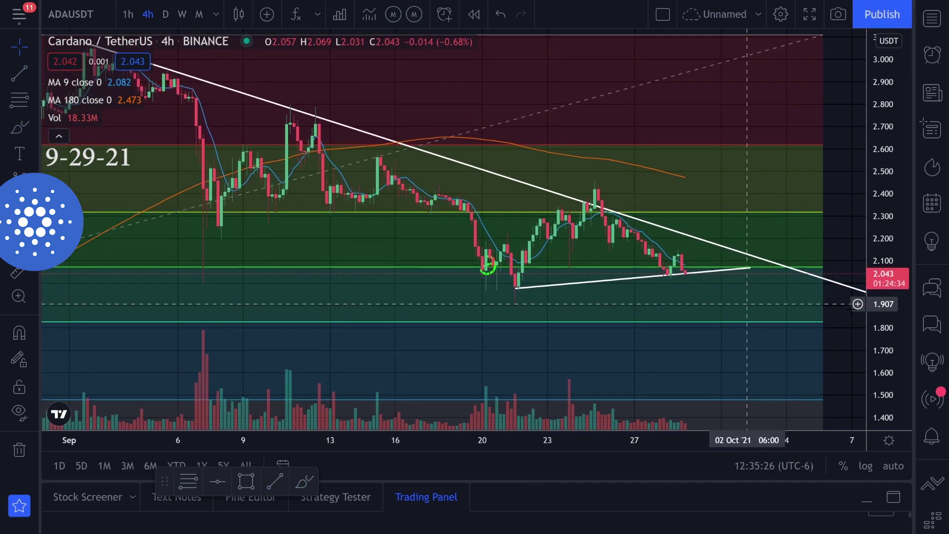
left_click_drag(887, 232, 888, 191)
left_click_drag(752, 301, 744, 269)
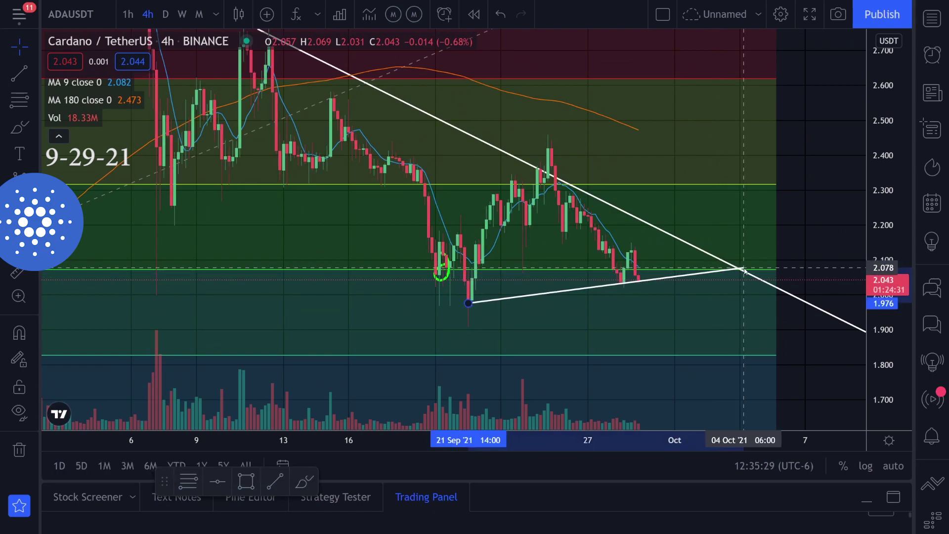
Brush a projected break below the ascending trend line with a small retest and further decline, undoing all the strokes.
left_click(19, 128)
left_click_drag(633, 254, 636, 262)
key("ctrl+z")
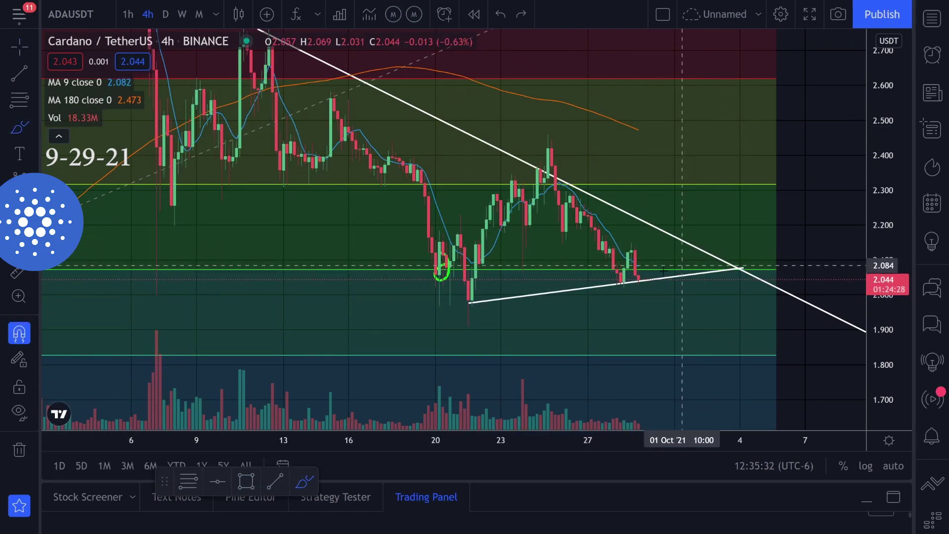
mouse_move(639, 255)
left_mouse_down()
mouse_move(668, 271)
mouse_move(642, 269)
mouse_move(642, 299)
left_mouse_up()
key("ctrl+z")
key("ctrl+z")
key("ctrl+z")
key("ctrl+z")
key("ctrl+z")
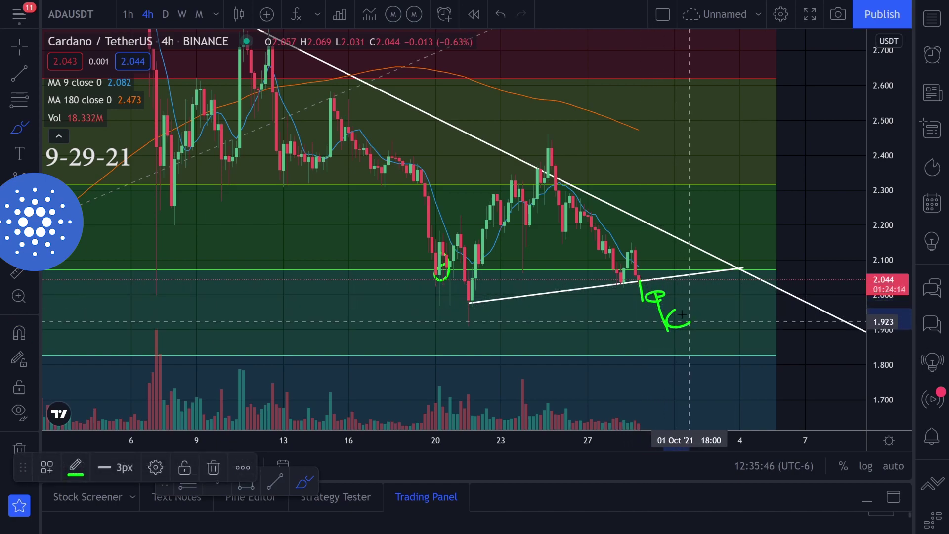
key("ctrl+z")
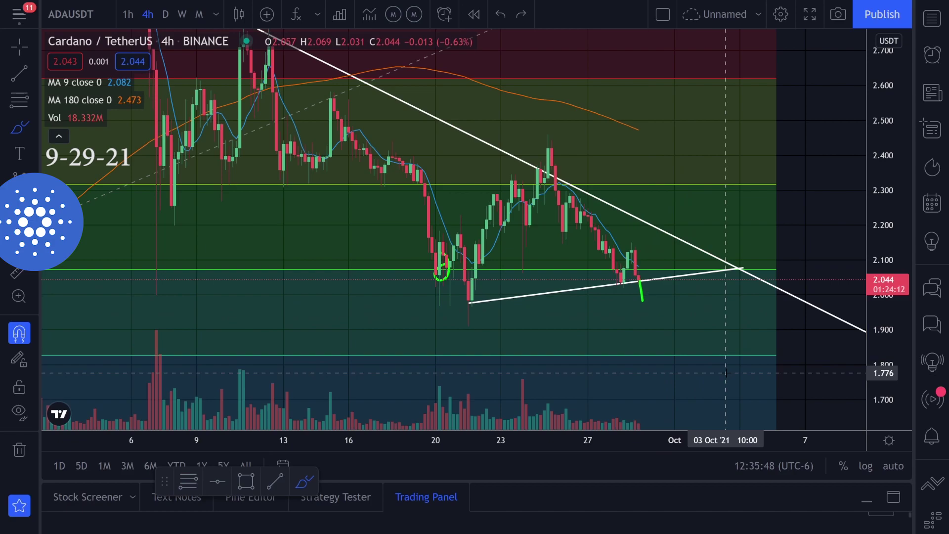
key("ctrl+z")
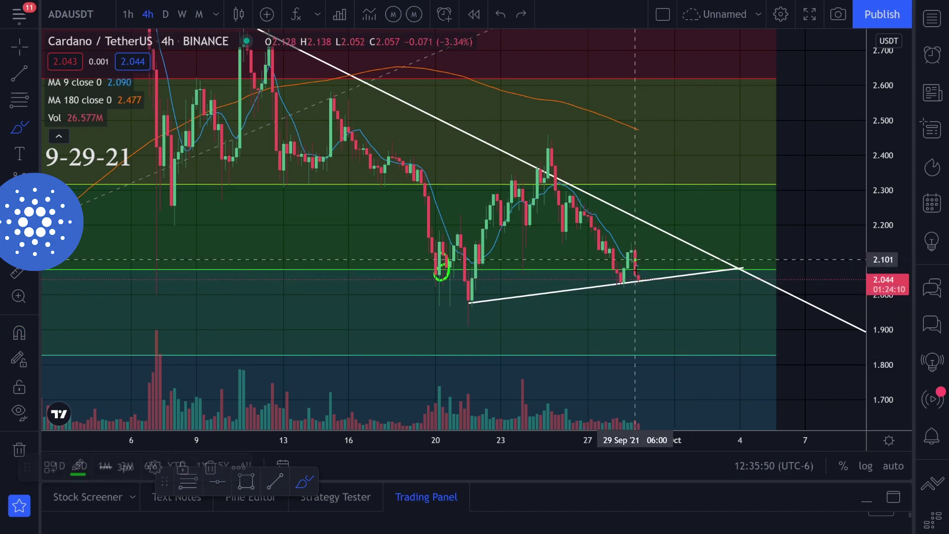
Brush further short drops below the ascending trend line, and undo them together with the line's extension.
left_click_drag(635, 259, 642, 303)
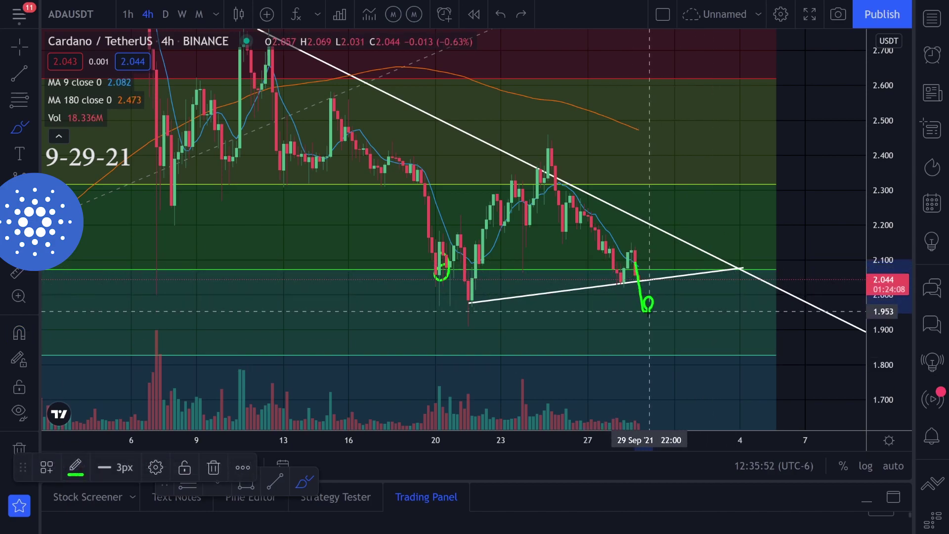
key("ctrl+z")
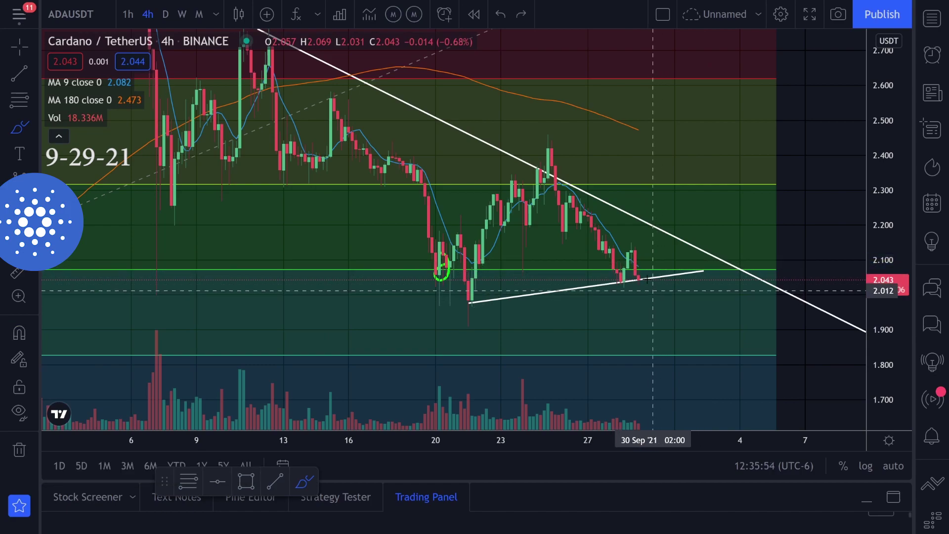
left_click_drag(641, 283, 643, 296)
key("ctrl+z")
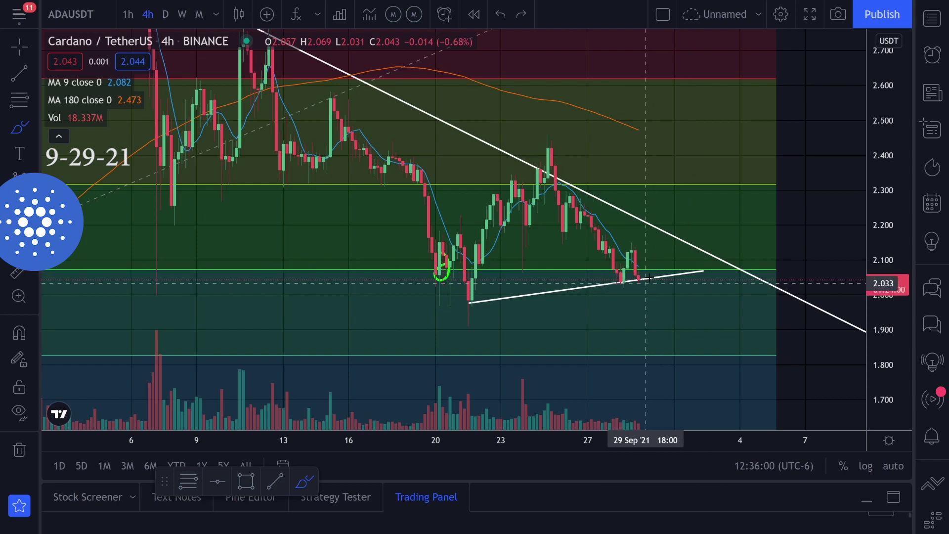
Compress the price scale and circle the 0.618 level in early October with the brush.
left_click_drag(885, 304, 885, 347)
left_click_drag(759, 318, 715, 312)
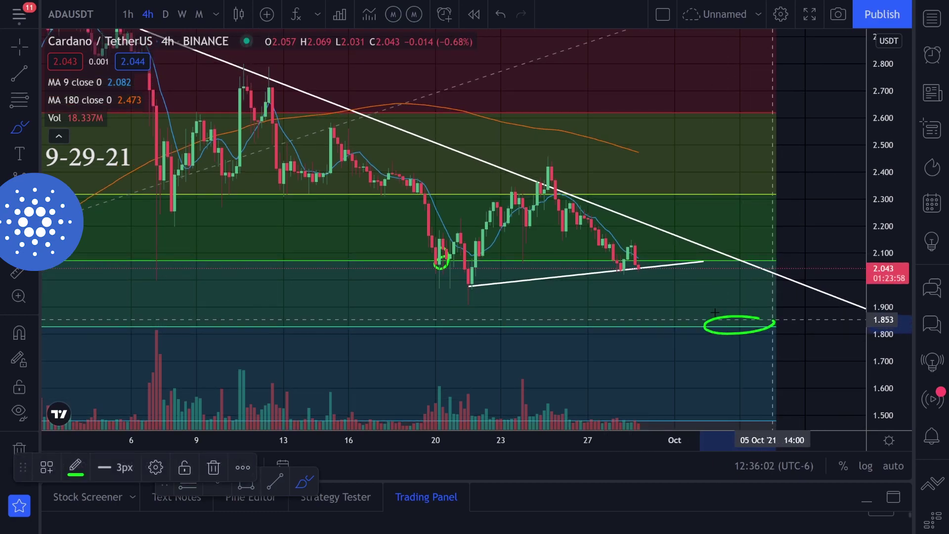
Undo the circle at the 0.618 level, brush along the 0.5 level and beside the latest candles, and undo both strokes.
key("ctrl+z")
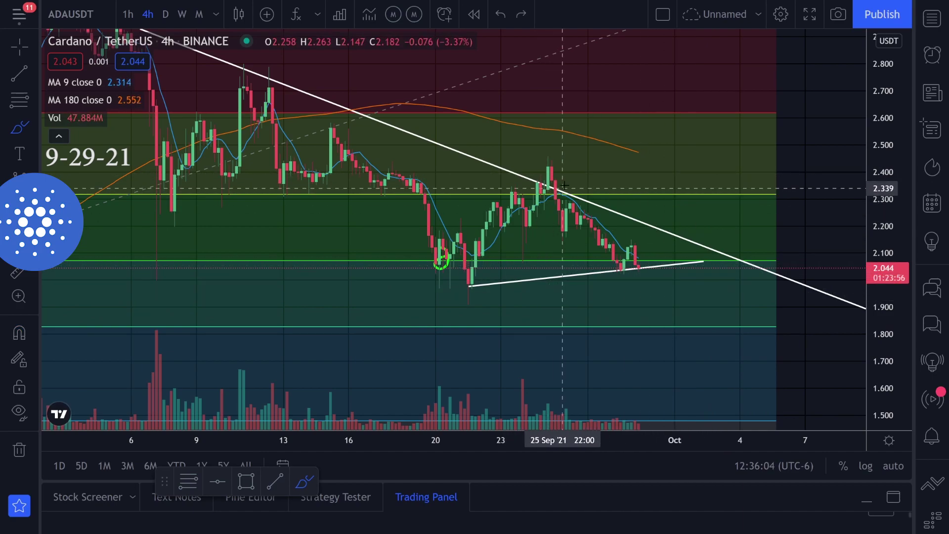
left_click_drag(439, 261, 757, 271)
key("ctrl+z")
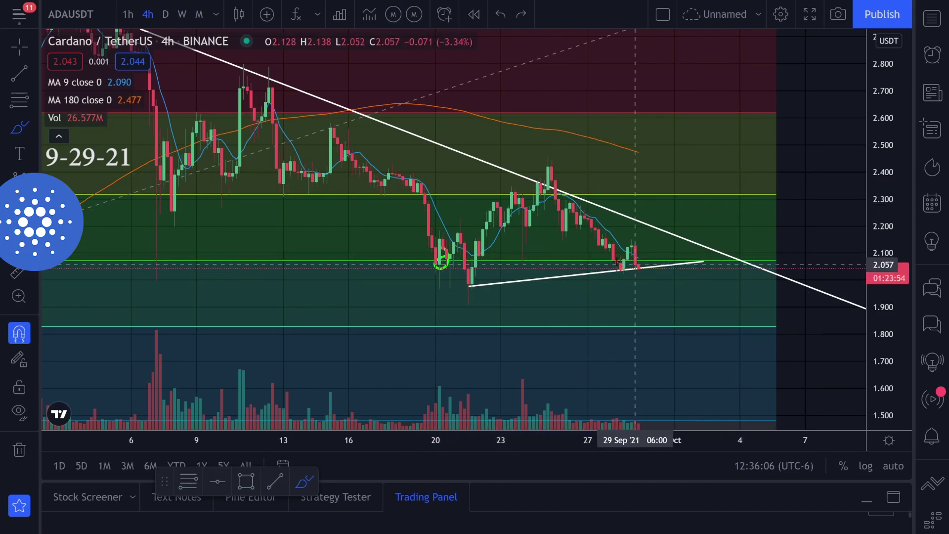
mouse_move(635, 265)
left_mouse_down()
mouse_move(632, 255)
mouse_move(662, 267)
left_mouse_up()
key("ctrl+z")
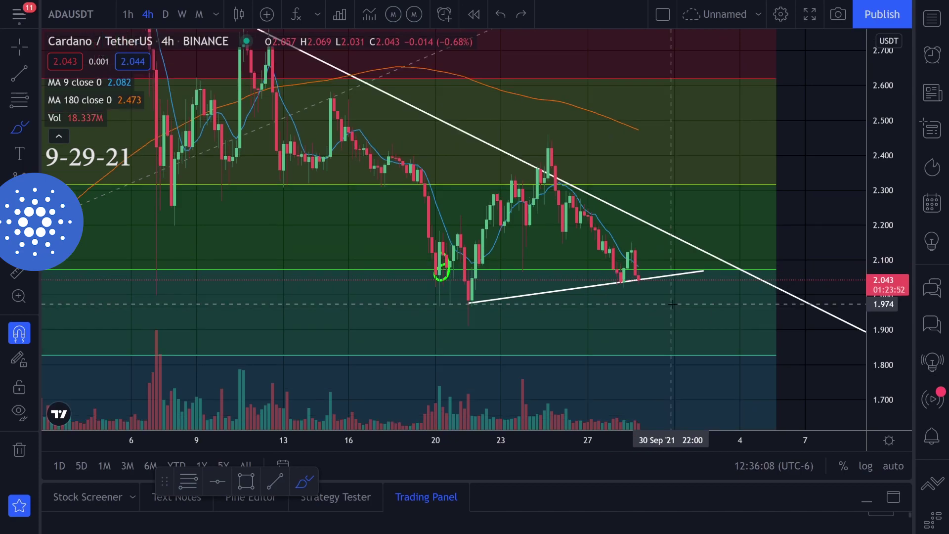
Brush circles around the early and mid-September highs and a sweep down the decline rebounding to early October, and undo these strokes.
scroll(677, 303, "down", 6)
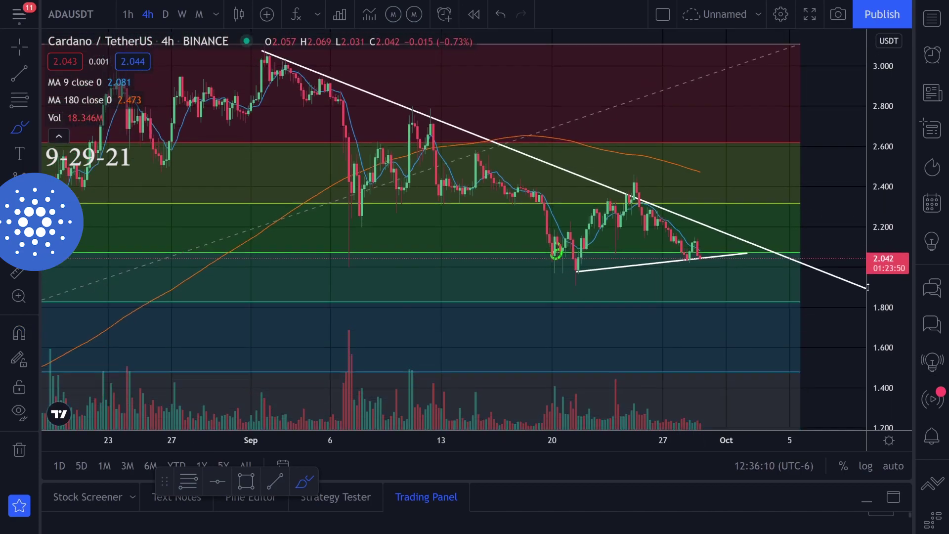
mouse_move(504, 64)
left_mouse_down()
mouse_move(487, 67)
mouse_move(501, 65)
left_mouse_up()
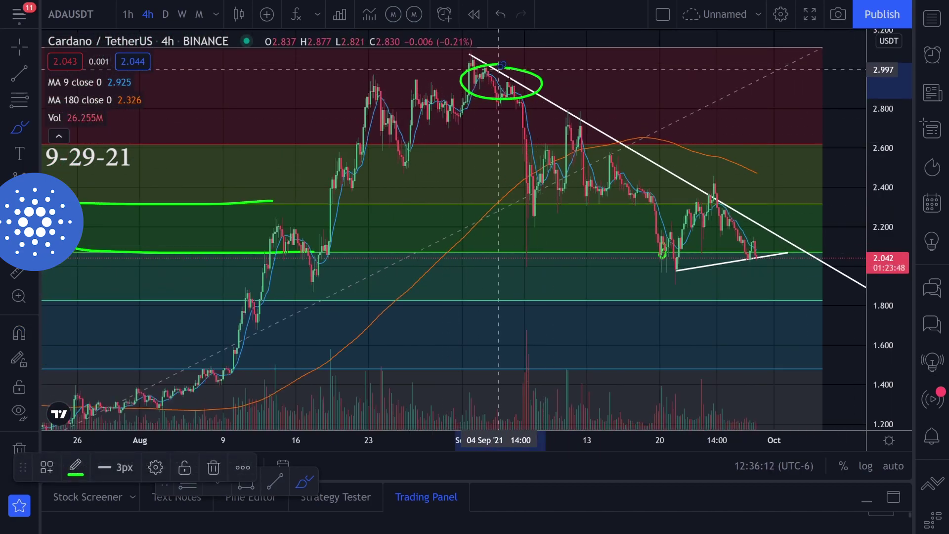
mouse_move(579, 103)
left_mouse_down()
mouse_move(565, 134)
mouse_move(593, 129)
left_mouse_up()
mouse_move(456, 71)
left_mouse_down()
mouse_move(746, 270)
mouse_move(838, 151)
left_mouse_up()
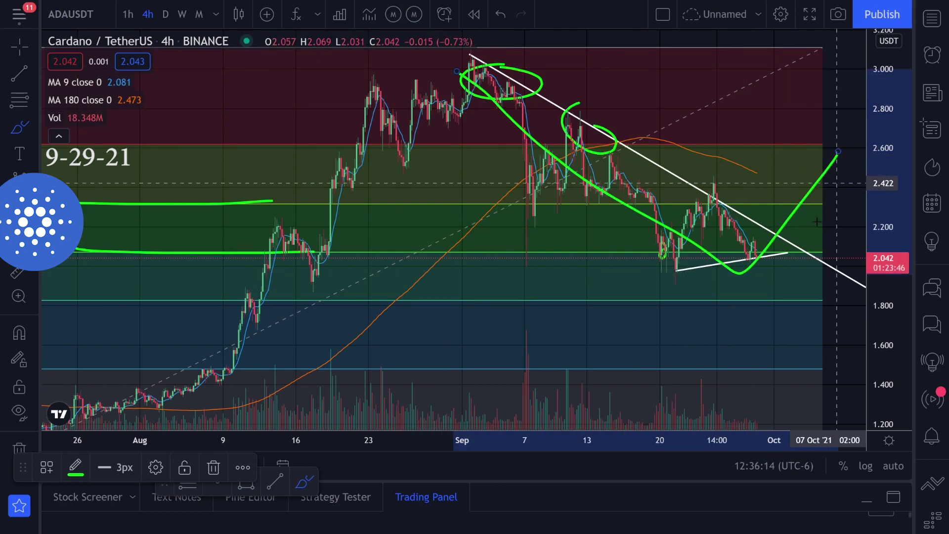
key("ctrl+z")
key("ctrl+z")
key("ctrl+z")
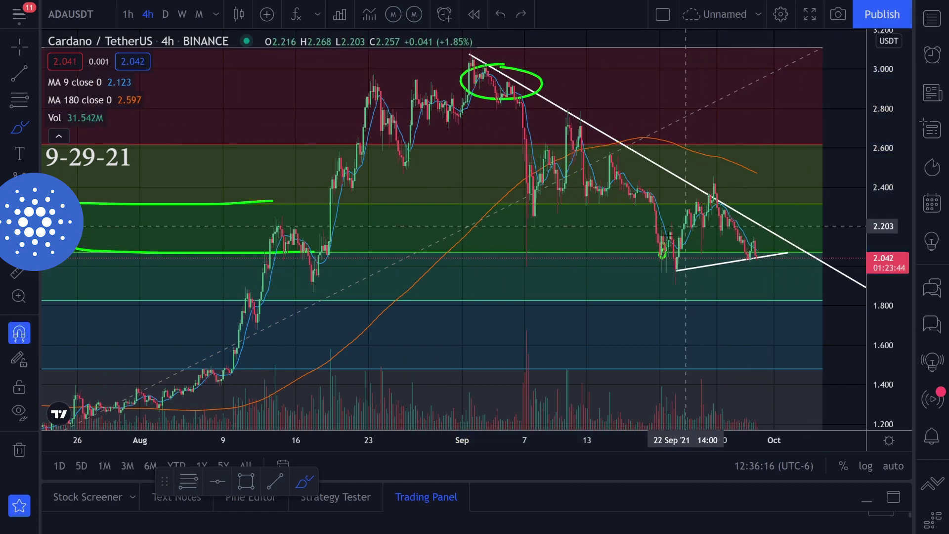
key("ctrl+z")
Trace the 180-period moving average with the brush, sketch a rise from the 20 September low to the descending line, and undo that rise.
mouse_move(372, 323)
left_mouse_down()
mouse_move(558, 151)
mouse_move(648, 142)
mouse_move(784, 184)
left_mouse_up()
mouse_move(609, 159)
left_mouse_down()
mouse_move(645, 252)
mouse_move(756, 255)
mouse_move(805, 234)
left_mouse_up()
key("ctrl+z")
key("ctrl+z")
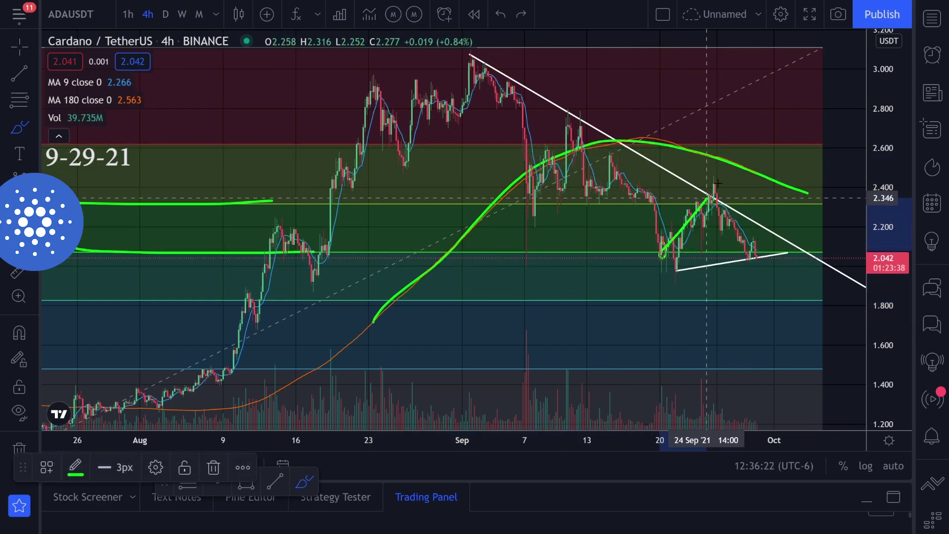
key("ctrl+z")
Brush a projection near the latest price and a moving-average extension dropping to about 7 October, and undo them with the earlier moving-average trace.
scroll(688, 243, "up", 3)
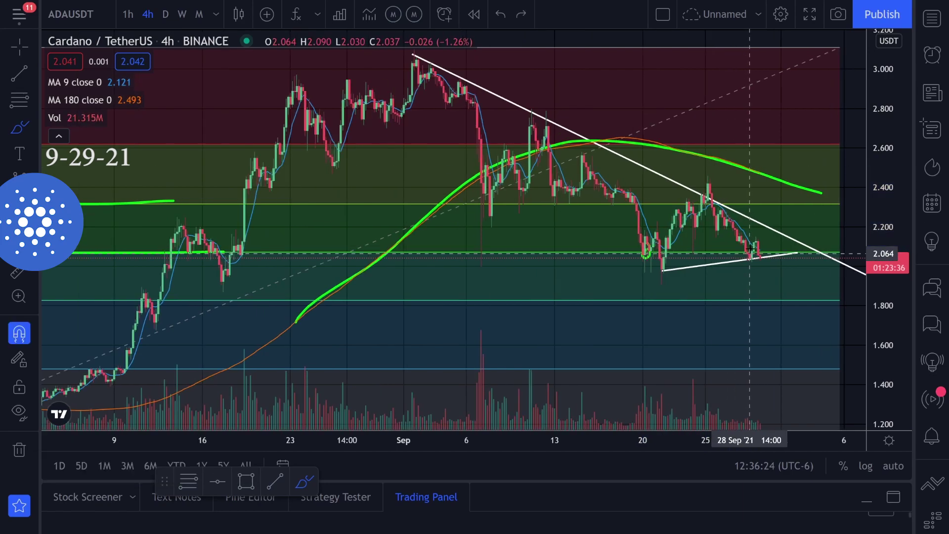
mouse_move(718, 212)
left_mouse_down()
mouse_move(767, 245)
mouse_move(814, 216)
mouse_move(825, 227)
left_mouse_up()
key("ctrl+z")
left_click_drag(546, 144, 571, 138)
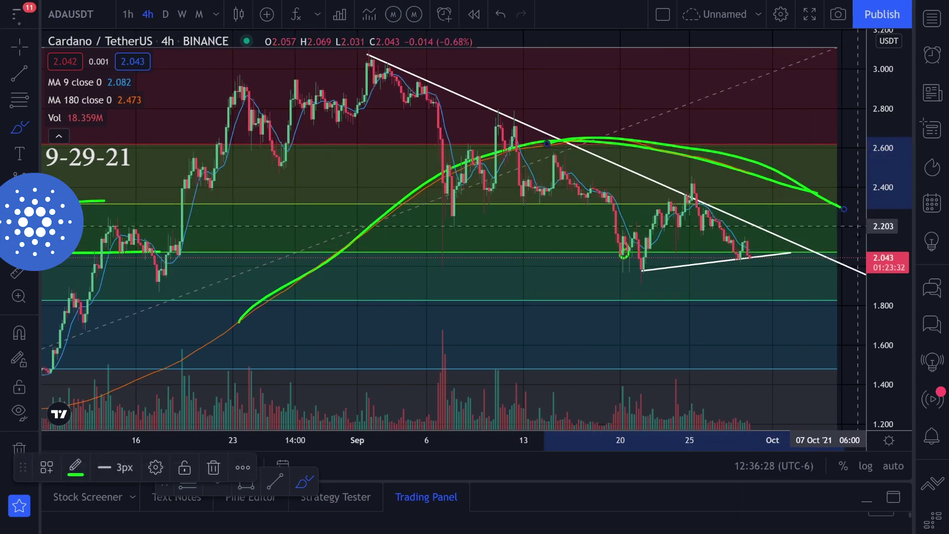
key("ctrl+z")
Brush a breakout curve through the descending line to about 2.63 on 3 October, and undo the extra strokes made across the September highs.
left_click_drag(668, 268, 803, 142)
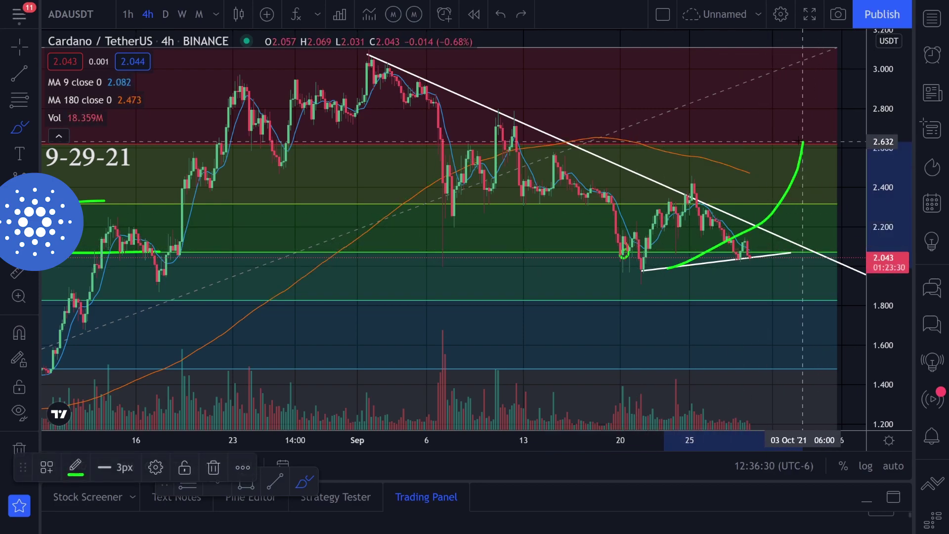
left_click_drag(474, 124, 724, 121)
left_click_drag(344, 53, 867, 62)
key("ctrl+z")
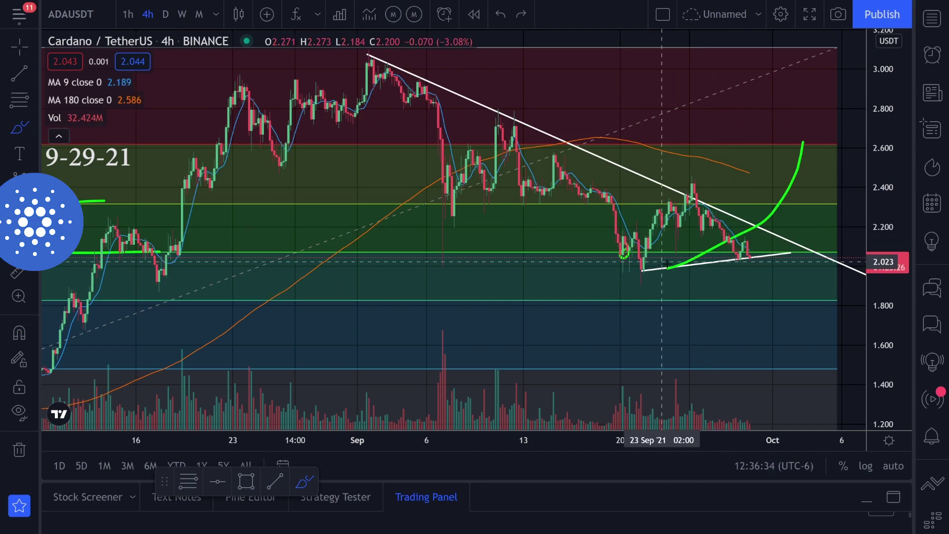
Circle the September highs along the descending line and sketch another upward break, and undo these marks together with the breakout curve.
mouse_move(519, 109)
left_mouse_down()
mouse_move(509, 148)
mouse_move(502, 113)
left_mouse_up()
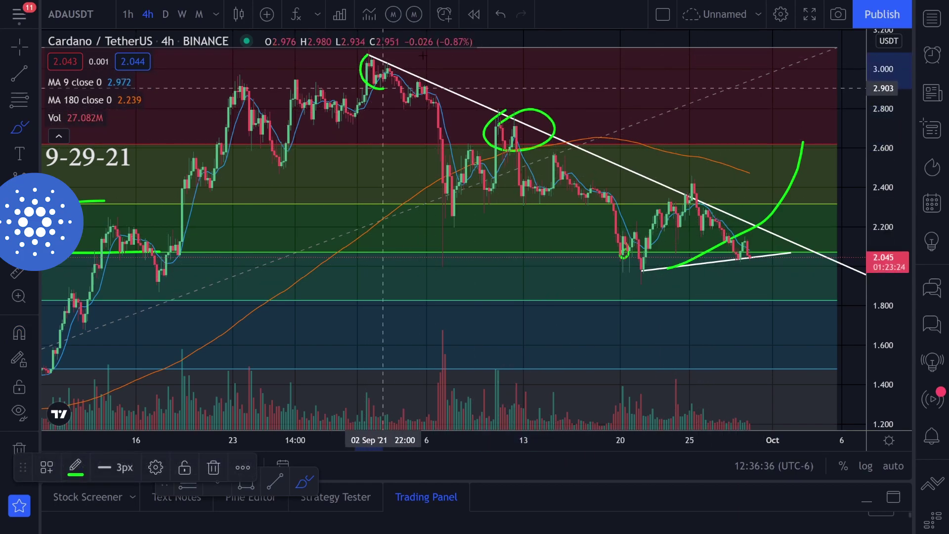
key("ctrl+z")
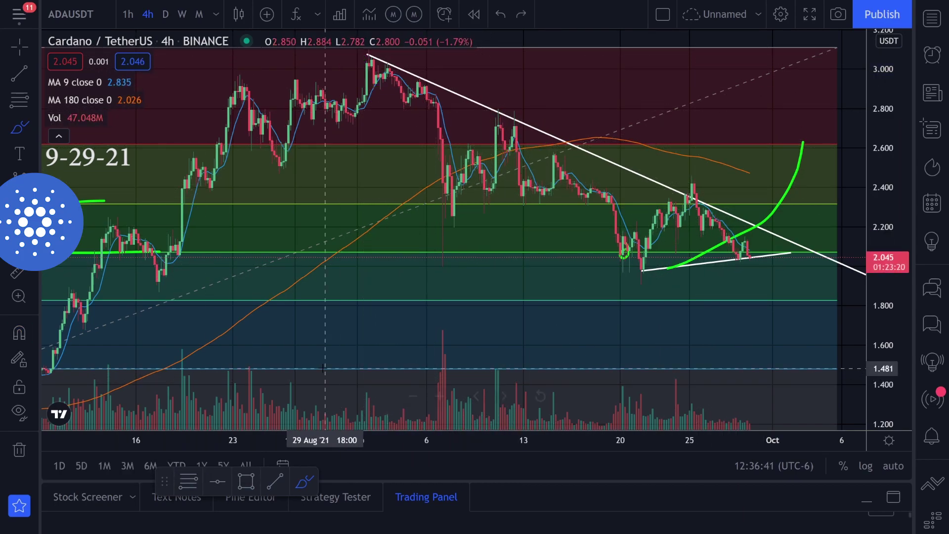
mouse_move(724, 246)
left_mouse_down()
mouse_move(746, 230)
mouse_move(784, 143)
left_mouse_up()
key("ctrl+z")
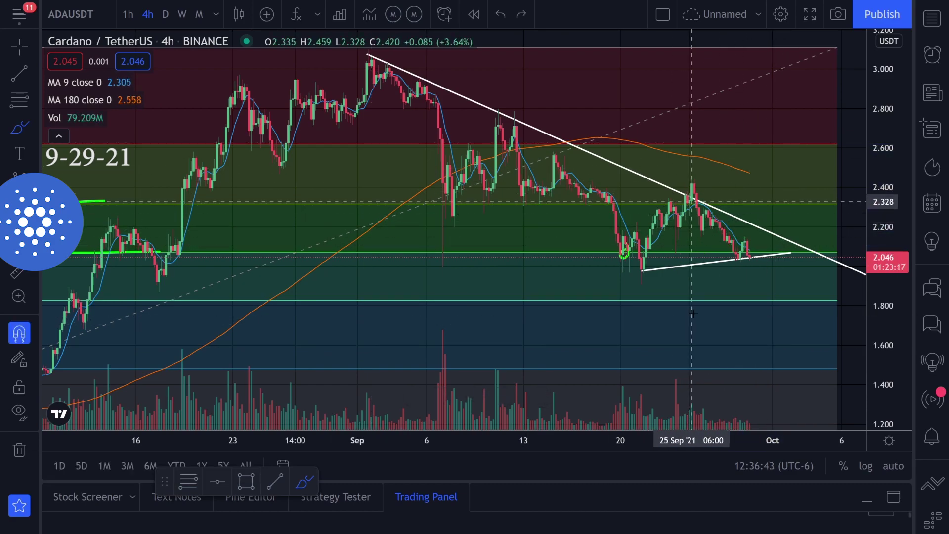
scroll(685, 316, "down", 3)
scroll(631, 292, "up", 1)
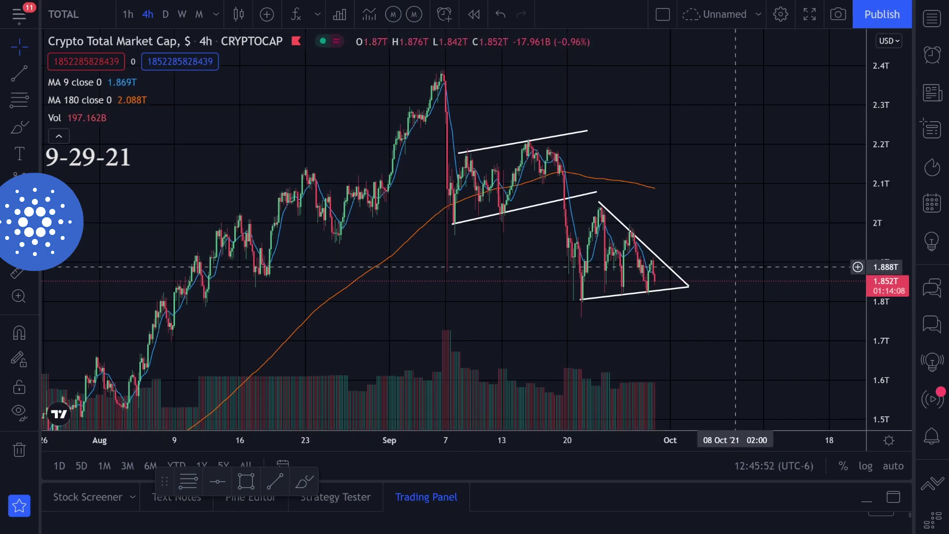
On the Crypto Total Market Cap chart, brush the August rise and the September decline, and undo both strokes.
scroll(649, 265, "up", 1)
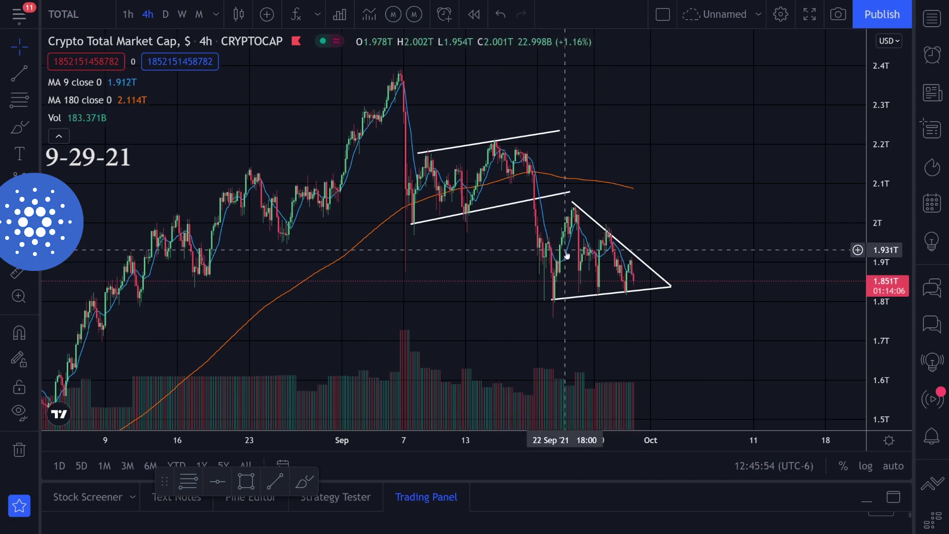
scroll(560, 289, "down", 3)
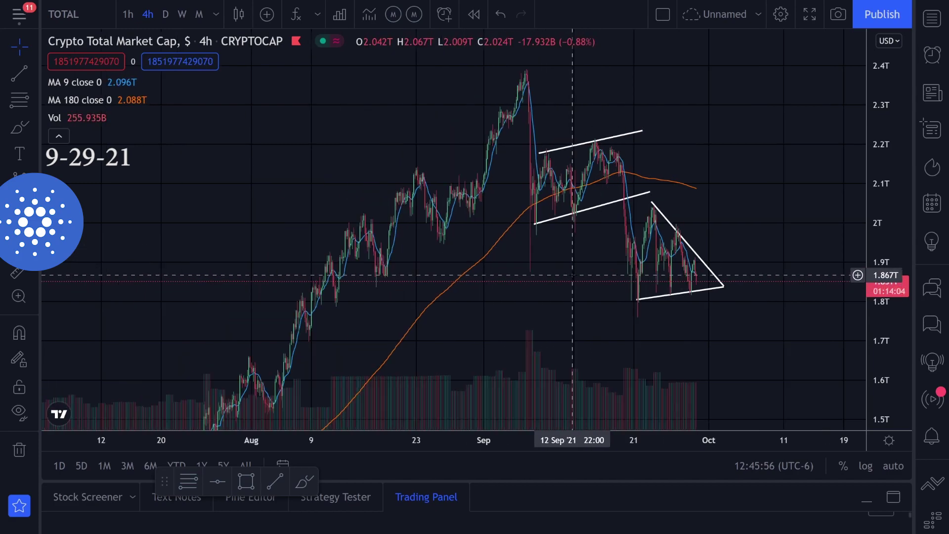
left_click(17, 128)
left_click_drag(236, 346, 463, 191)
left_click_drag(445, 105, 680, 280)
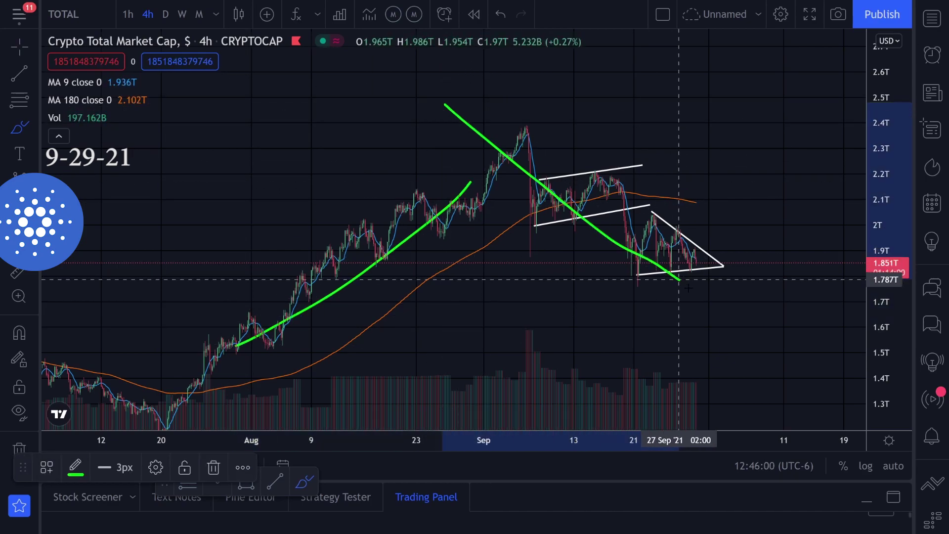
key("ctrl+z")
key("ctrl+z")
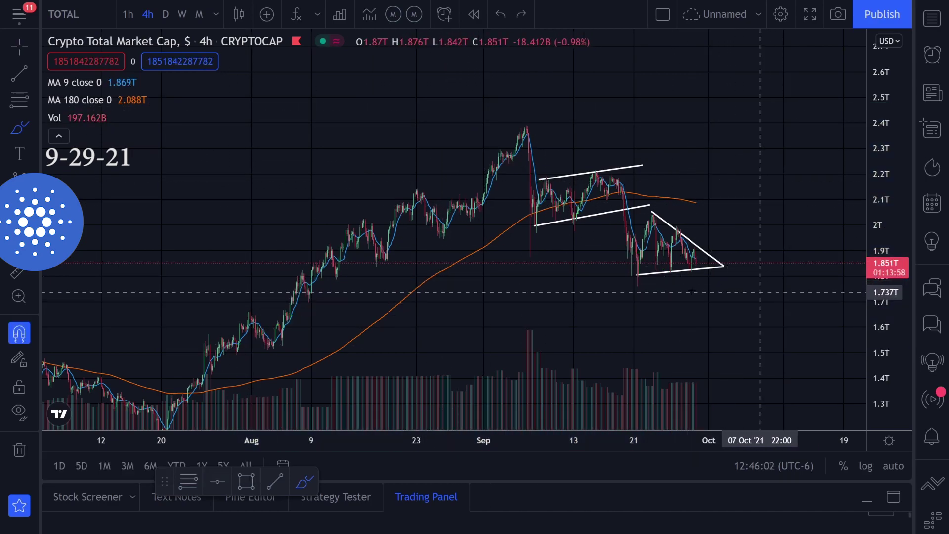
Brush a short decline from the early-September peak, circle that peak and the mid-September high, and undo all three marks.
left_click_drag(503, 127, 636, 218)
key("ctrl+z")
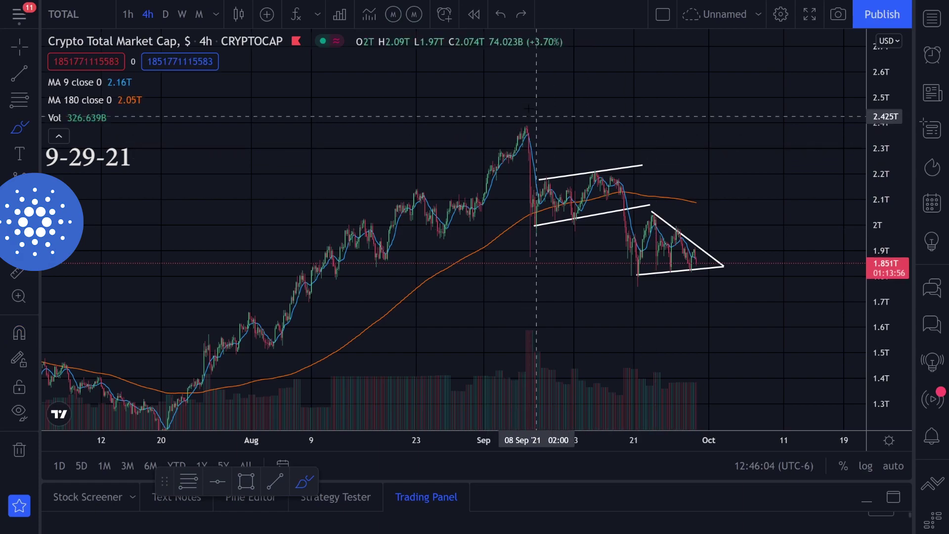
mouse_move(525, 115)
left_mouse_down()
mouse_move(533, 116)
mouse_move(513, 124)
left_mouse_up()
left_click_drag(628, 167, 612, 168)
key("ctrl+z")
key("ctrl+z")
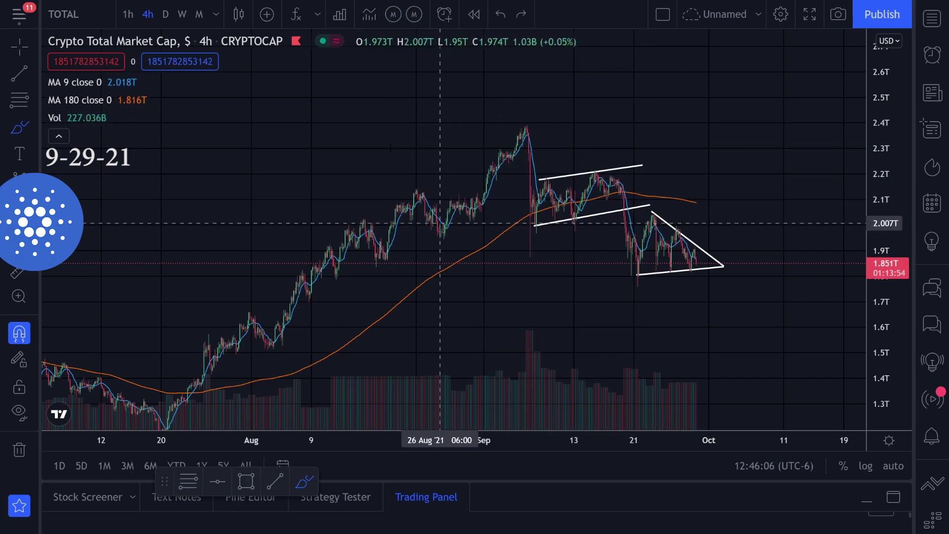
Draw a descending trend line from about 2.41T on 6 September to about 1.85T on 9 October.
left_click_drag(518, 120, 770, 263)
left_click_drag(801, 208, 675, 169)
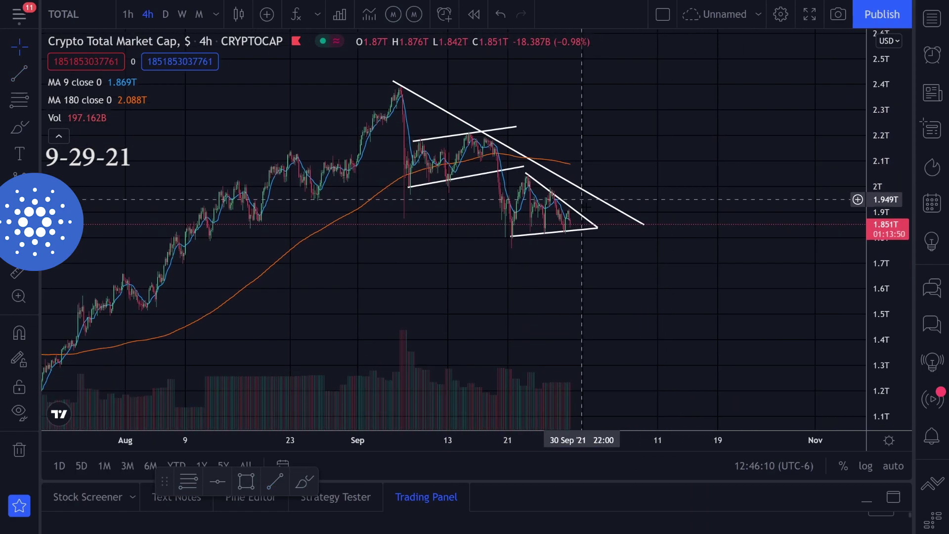
Brush inside the September rising channel and down the overall decline to the triangle's tip, undoing each stroke.
left_click(21, 128)
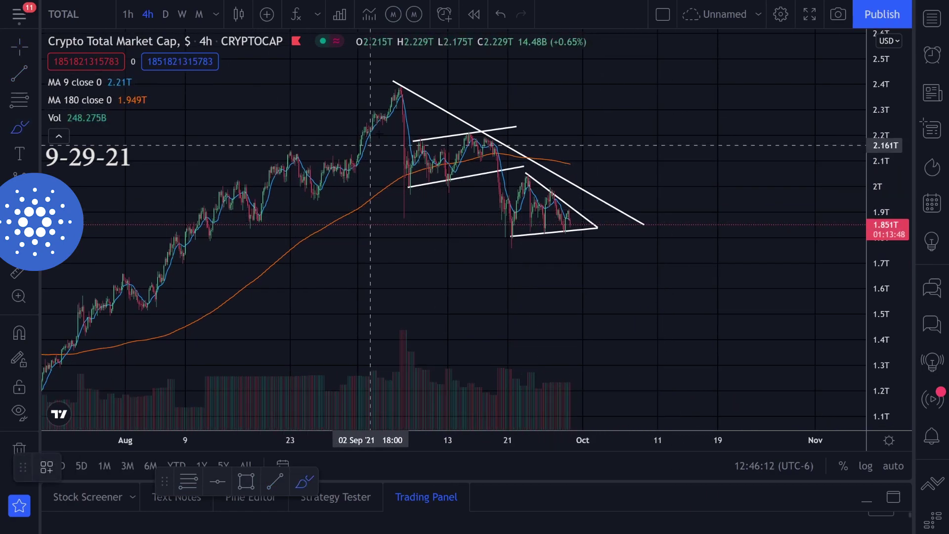
left_click_drag(412, 152, 453, 142)
key("ctrl+z")
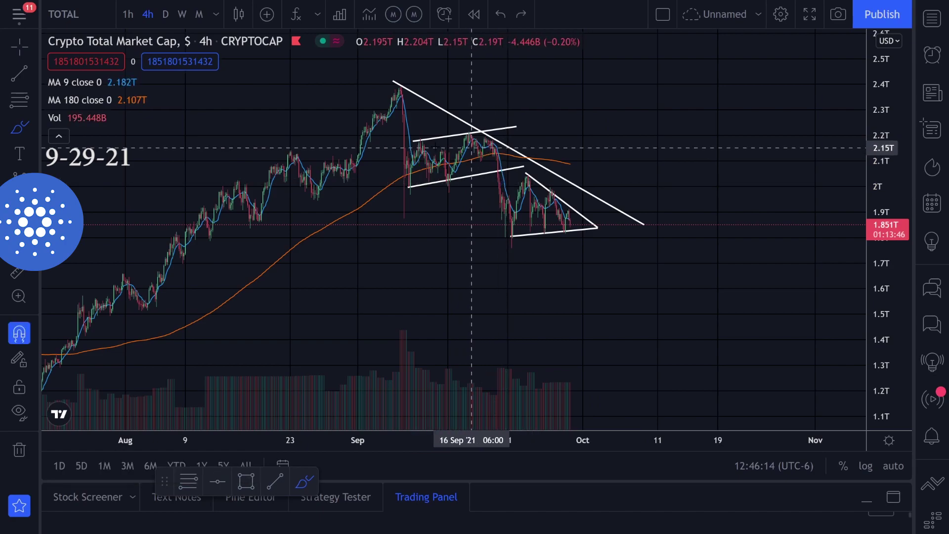
left_click_drag(390, 90, 598, 231)
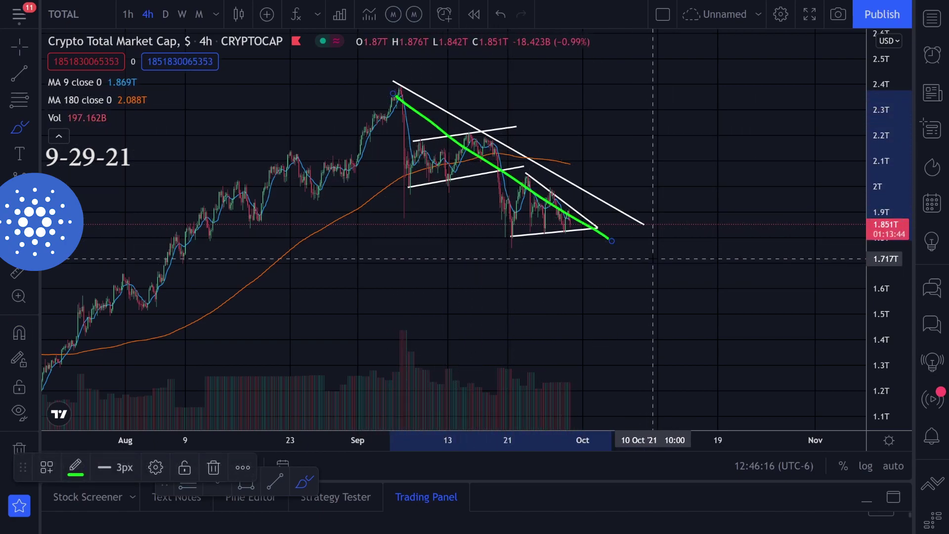
key("ctrl+z")
Brush the swings inside the triangle with an upward exit to about 1.94T, brush along the long descending line, and undo both.
left_click_drag(504, 213, 528, 204)
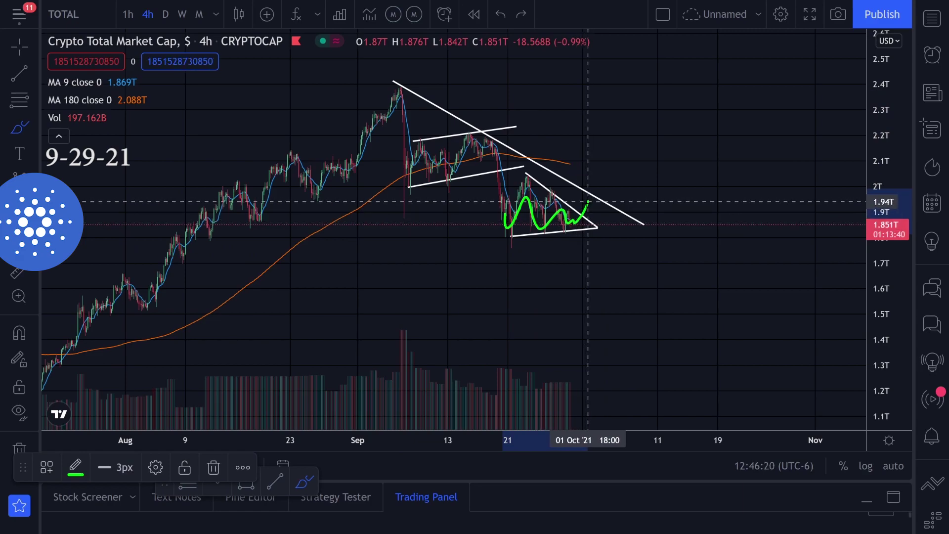
key("ctrl+z")
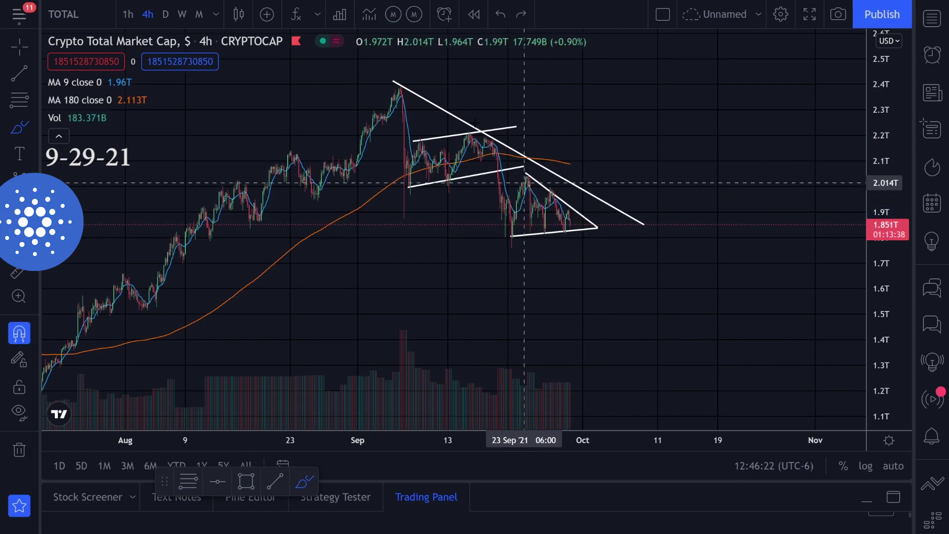
left_click_drag(403, 92, 662, 231)
key("ctrl+z")
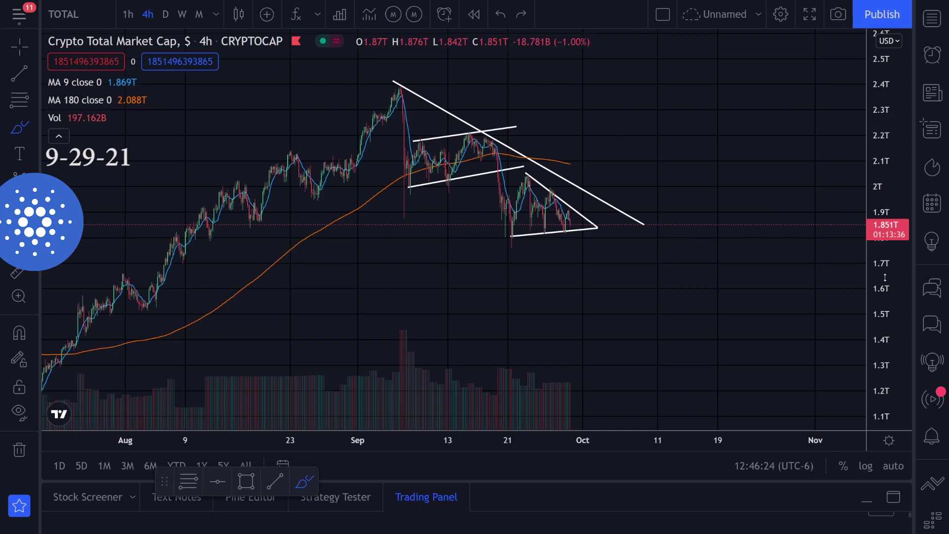
Stretch the price scale, brush an upward break through the long descending line, and undo two strokes sketched down from the September high.
left_click_drag(885, 278, 667, 224)
left_click_drag(595, 208, 633, 124)
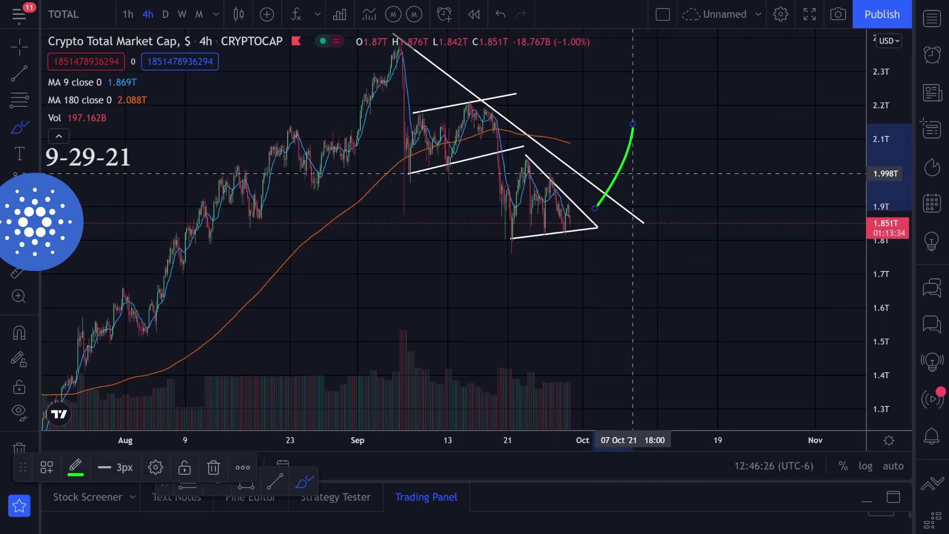
mouse_move(405, 89)
left_mouse_down()
mouse_move(540, 188)
mouse_move(616, 218)
left_mouse_up()
key("ctrl+z")
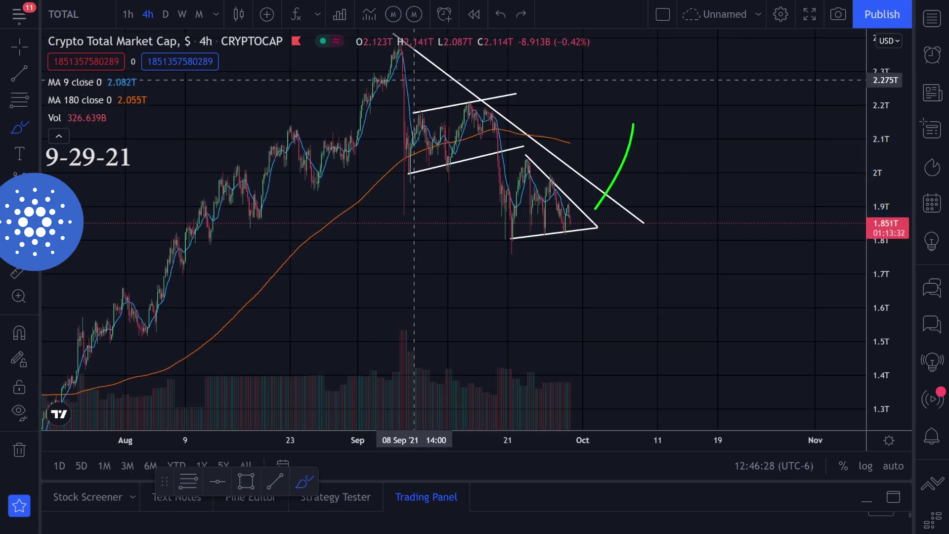
mouse_move(414, 79)
left_mouse_down()
mouse_move(593, 220)
mouse_move(588, 317)
left_mouse_up()
key("ctrl+z")
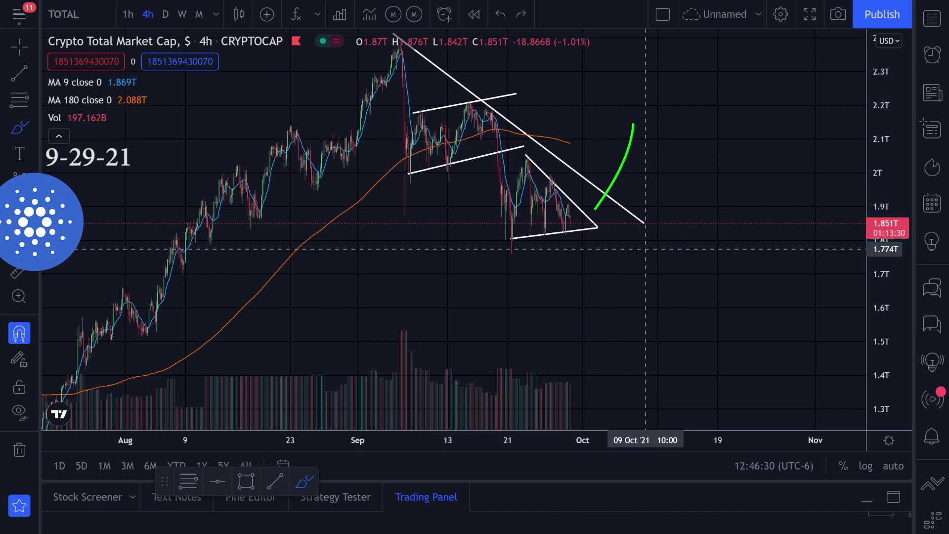
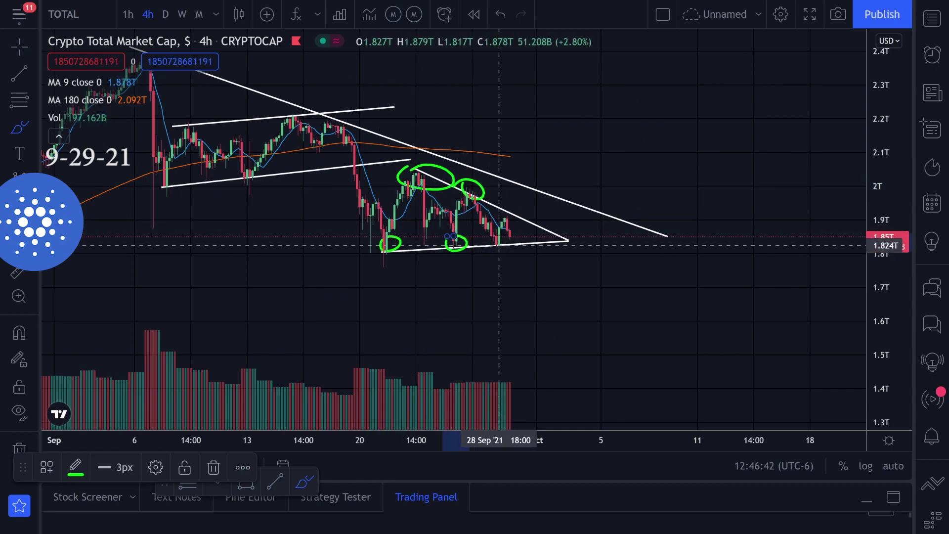
Undo the circles on the triangle's highs and lows, and brush the swings inside it with upward and downward exits.
key("ctrl+z")
key("ctrl+z")
key("ctrl+z")
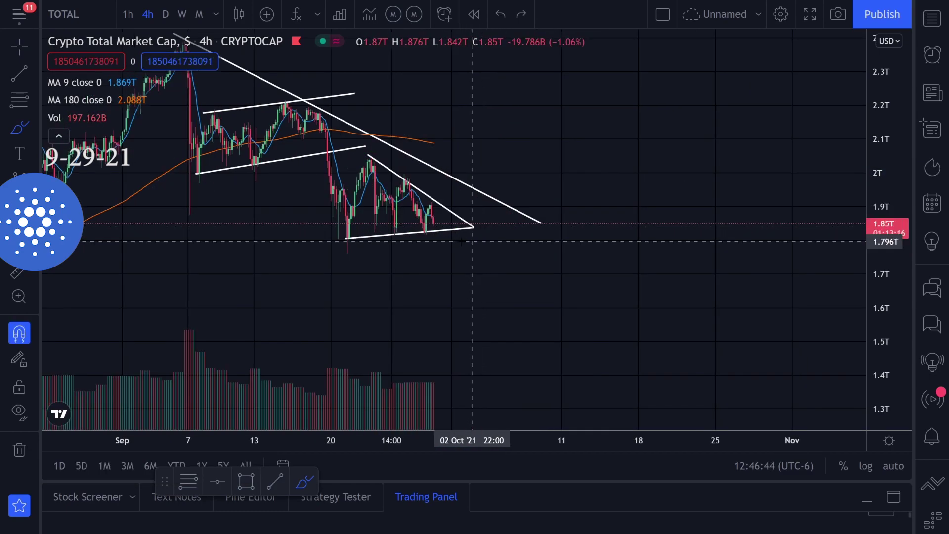
left_click_drag(353, 231, 386, 221)
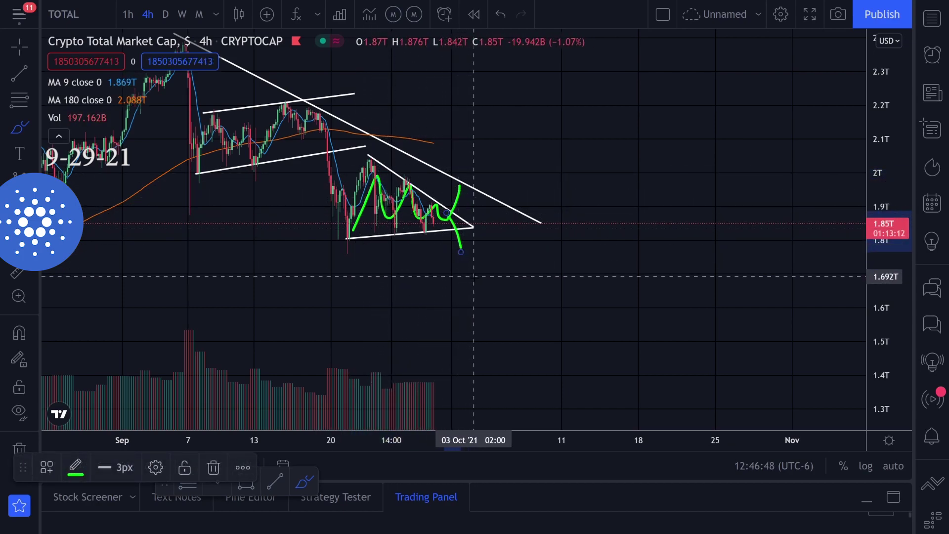
Undo the triangle swing stroke, brush along the long descending line and an upward break through it to about 2.16T, and undo these strokes.
key("ctrl+z")
left_click_drag(440, 227, 463, 190)
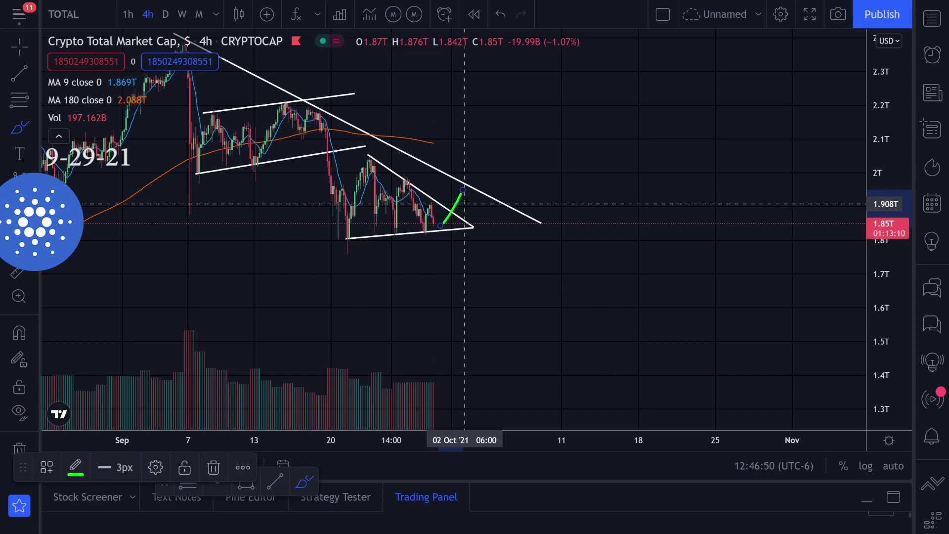
left_click_drag(273, 84, 419, 166)
left_click_drag(483, 206, 495, 110)
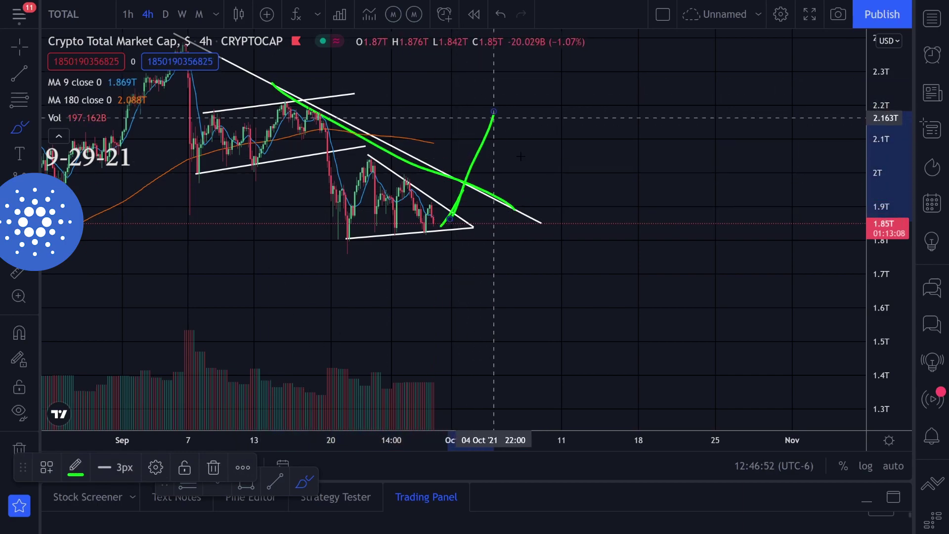
key("ctrl+z")
key("ctrl+z")
key("ctrl+z")
Brush a short downward exit through the triangle's lower edge, and undo a second stroke brushed beneath the August rally.
scroll(623, 203, "down", 4)
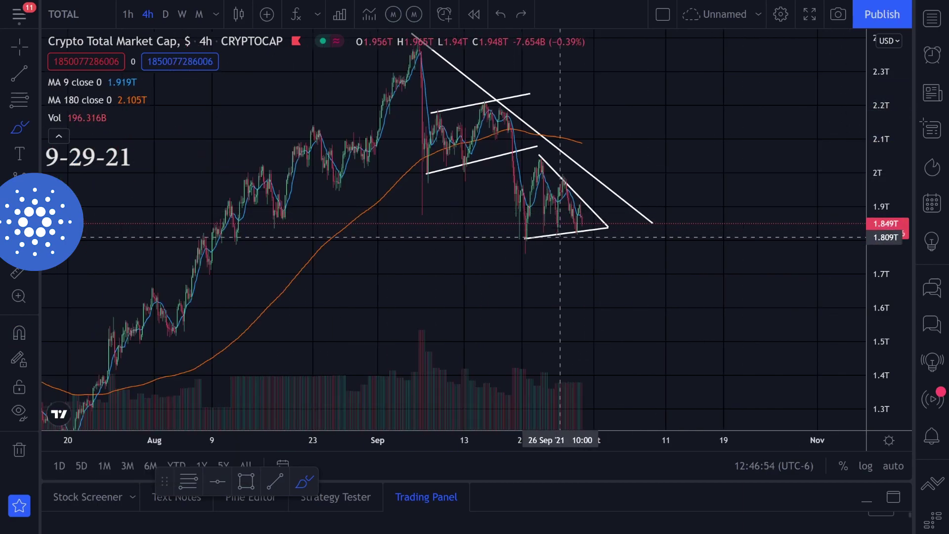
left_click_drag(570, 206, 600, 254)
scroll(790, 218, "down", 4)
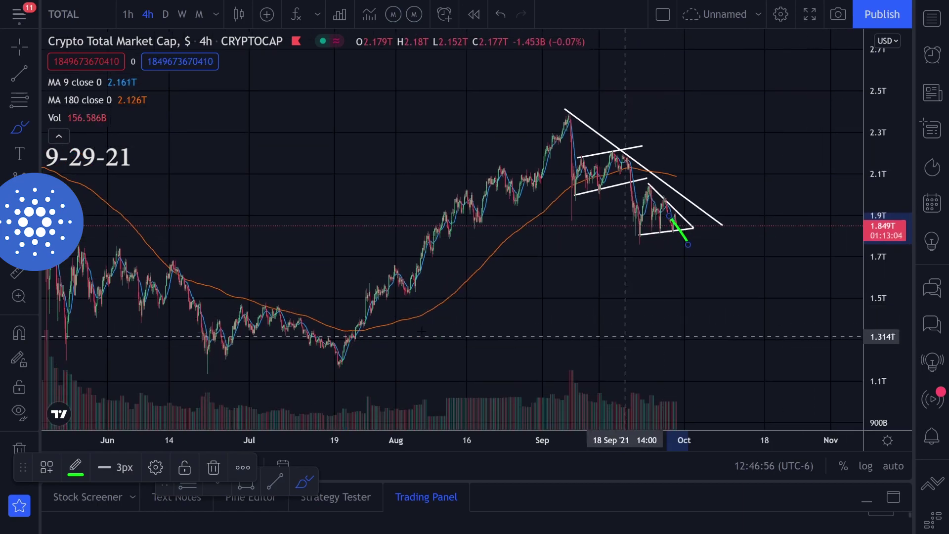
left_click_drag(393, 300, 571, 297)
key("ctrl+z")
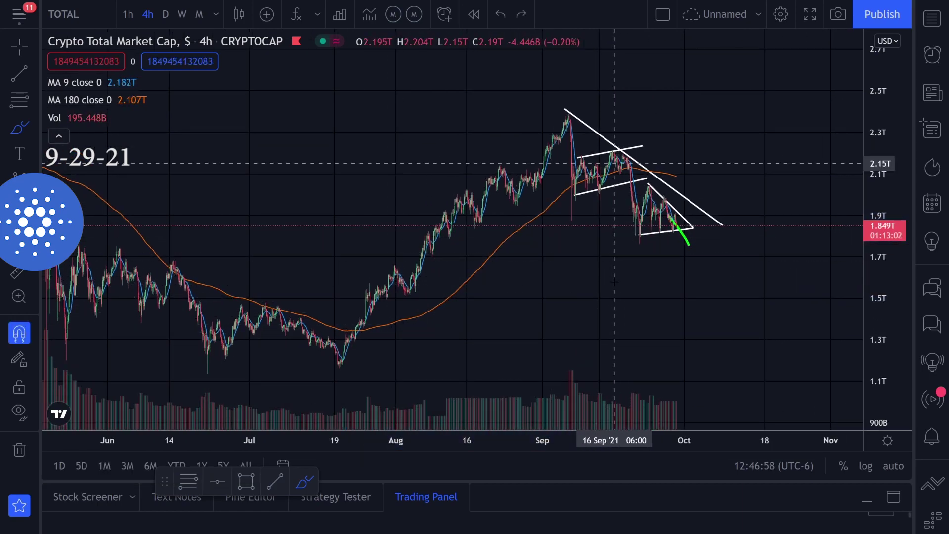
Remove all drawings from the chart and place a Fibonacci retracement from the July low at about 1.157T to the September high at about 2.394T.
left_click_drag(891, 130, 871, 273)
scroll(817, 259, "down", 1)
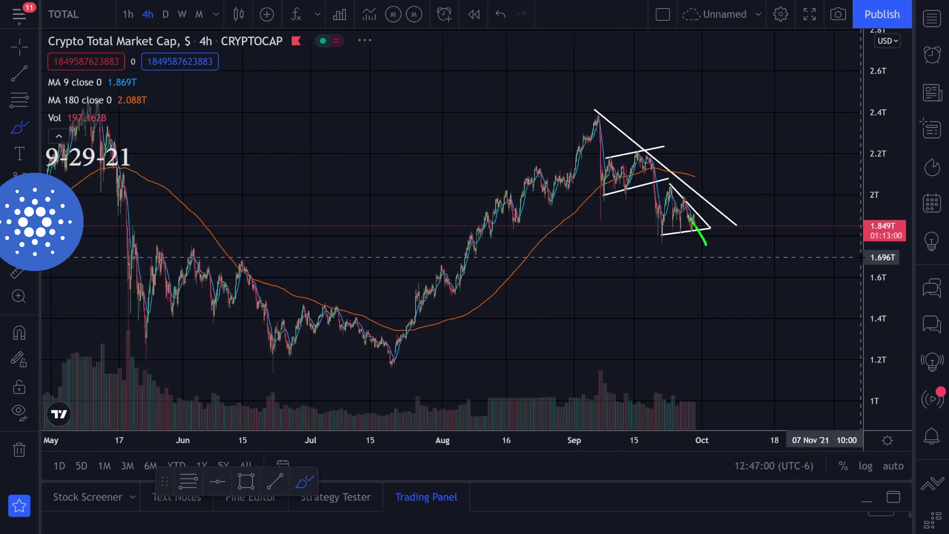
left_click(19, 449)
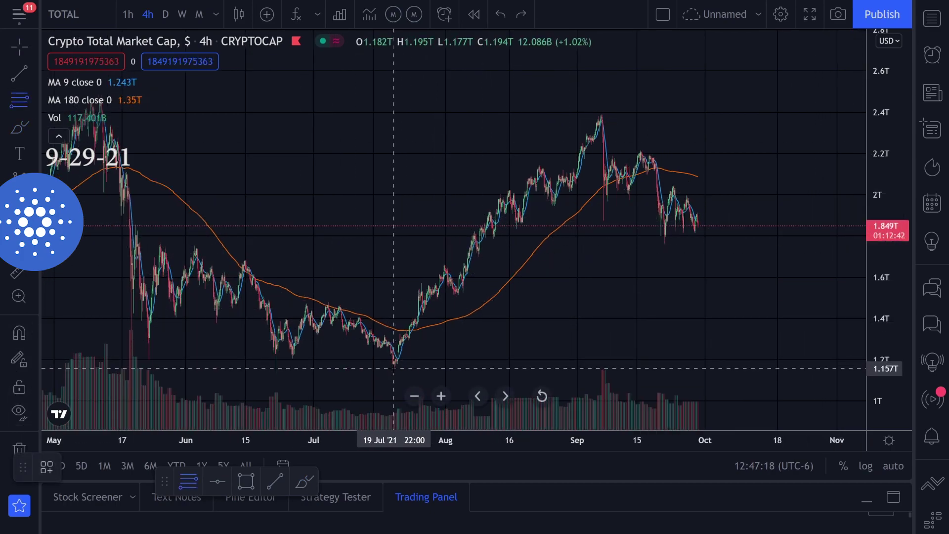
left_click(394, 369)
left_click(800, 113)
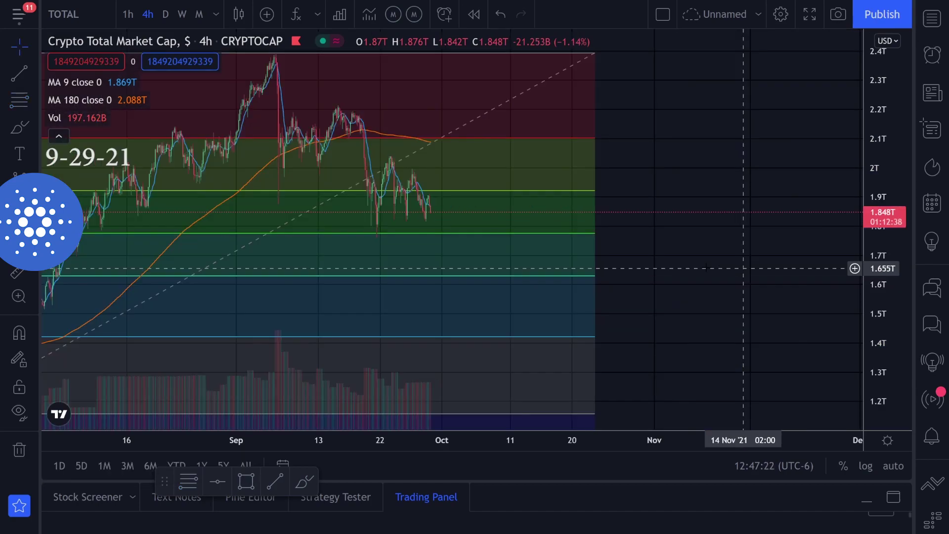
Draw a trend line from the 6 September high at about 2.397T over the falling swing highs to about 1.82T in October.
scroll(702, 266, "up", 1)
left_click_drag(650, 246, 848, 237)
scroll(842, 235, "down", 2)
scroll(778, 239, "up", 3)
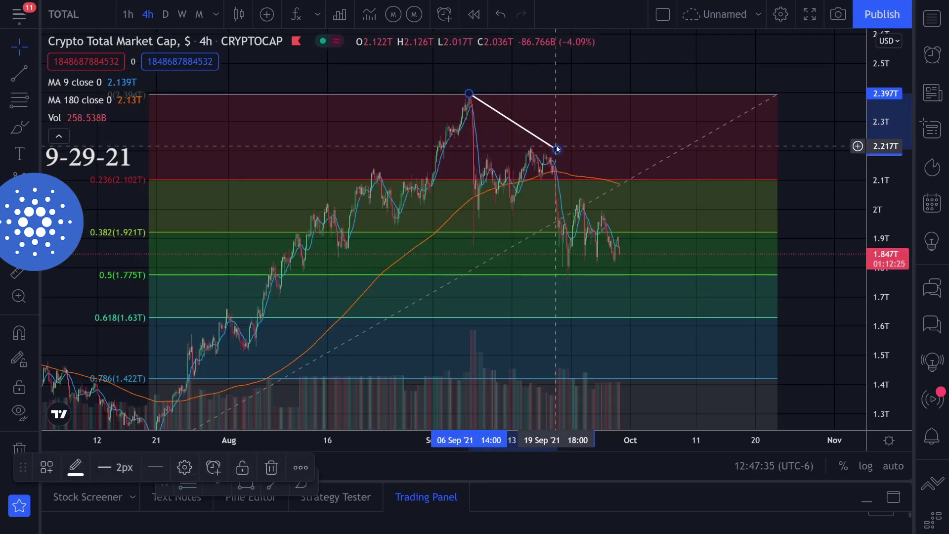
left_click_drag(556, 150, 684, 261)
scroll(811, 163, "down", 2)
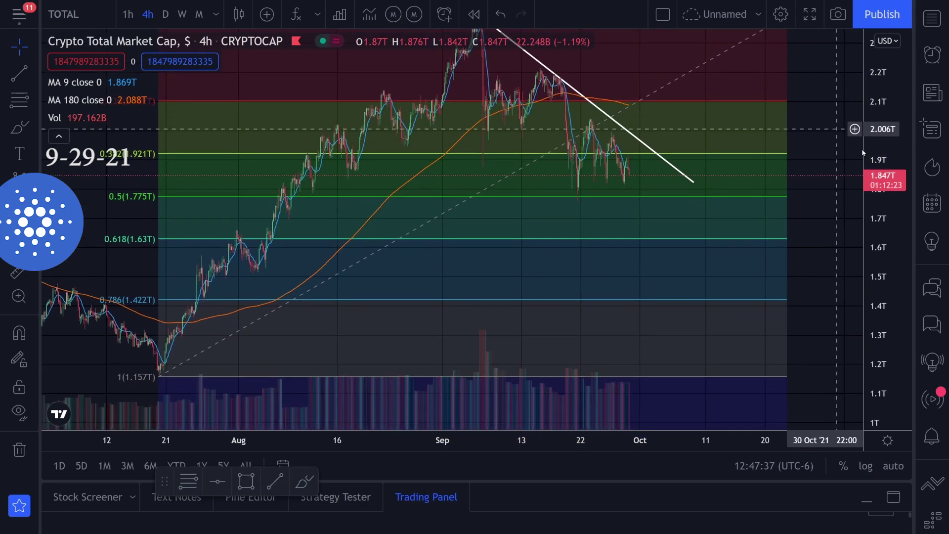
left_click_drag(884, 216, 884, 229)
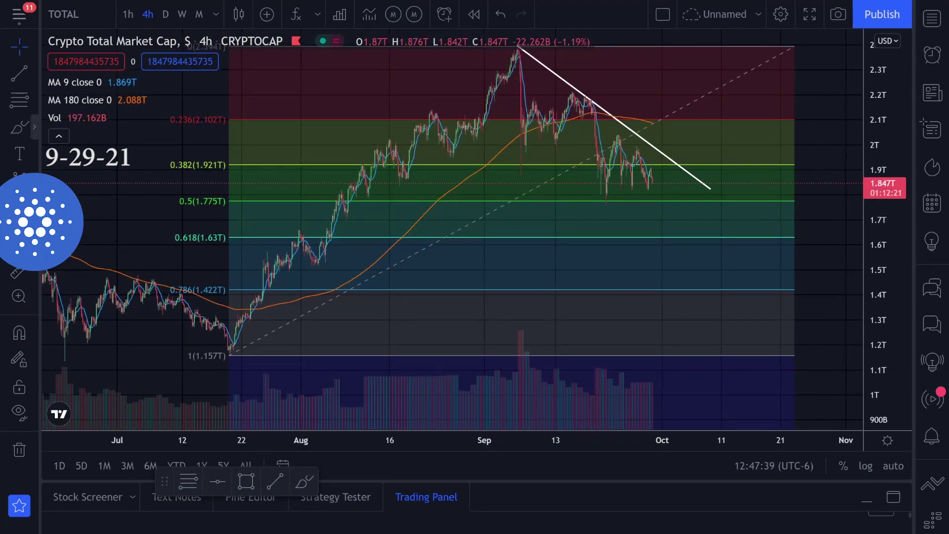
Circle the 0.5 and 0.618 Fibonacci labels with the brush, trace the 0.5 level across the chart, and undo the strokes.
left_click(19, 127)
left_click_drag(214, 184, 202, 182)
left_click_drag(195, 220, 200, 217)
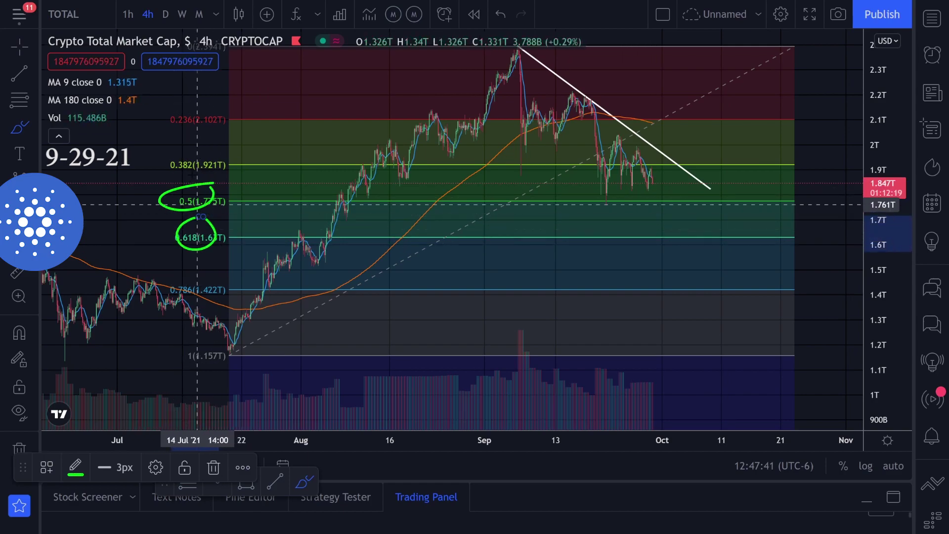
key("ctrl+z")
key("ctrl+z")
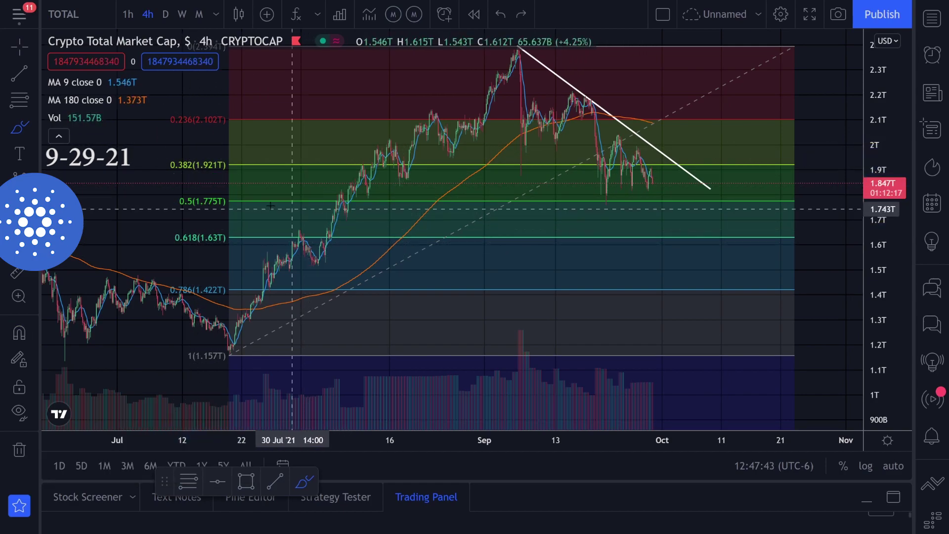
left_click_drag(256, 198, 724, 203)
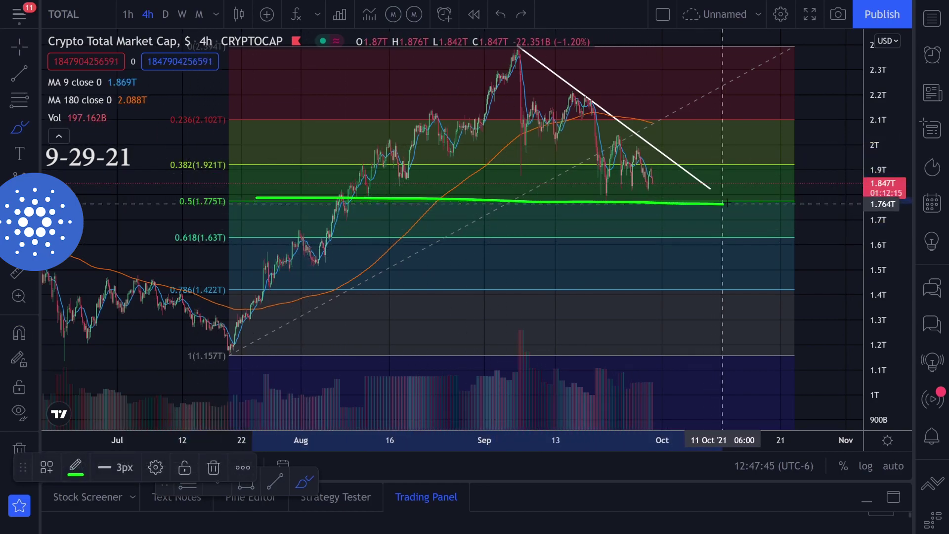
key("ctrl+z")
Stretch the price scale, circle the late-September lows above the 0.5 level, brush an upward stroke from them, and undo both marks.
left_click_drag(882, 271, 882, 171)
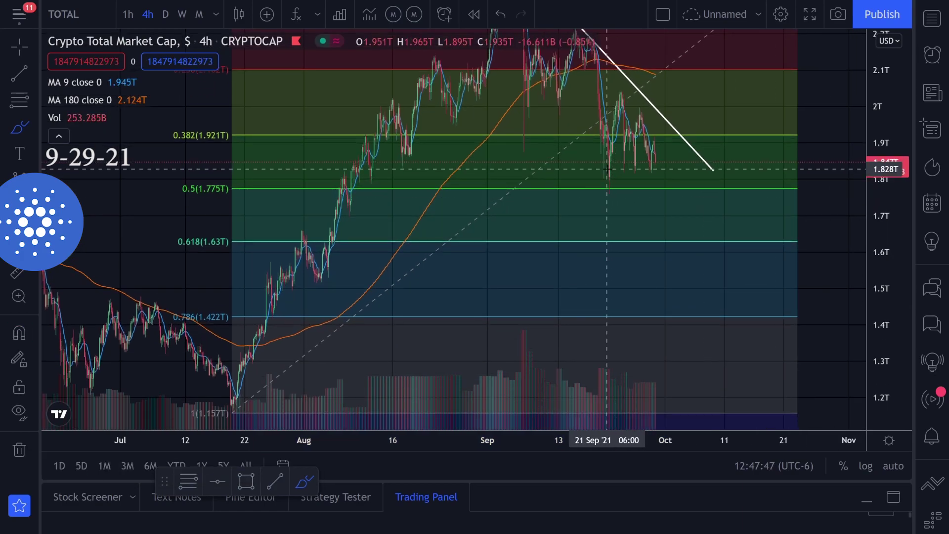
mouse_move(608, 169)
left_mouse_down()
mouse_move(678, 168)
mouse_move(651, 171)
left_mouse_up()
key("ctrl+z")
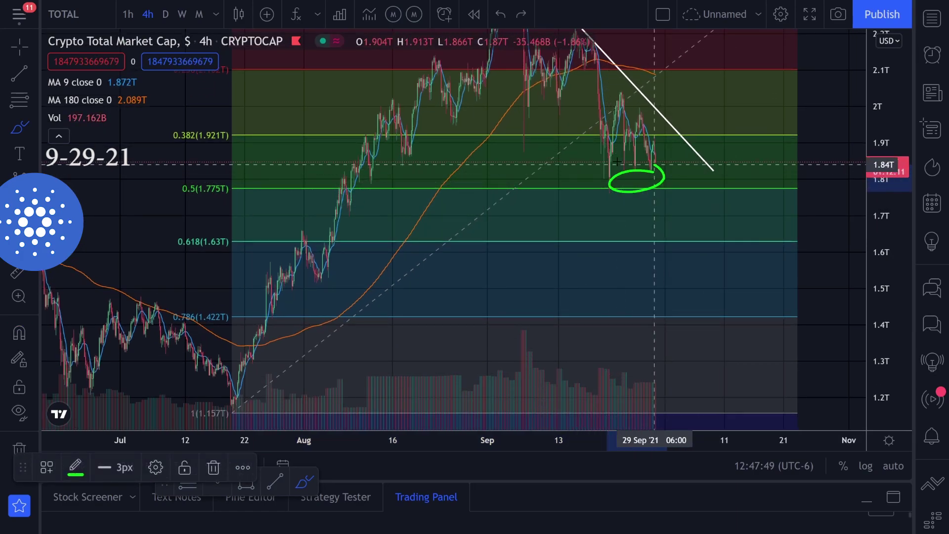
key("ctrl+z")
scroll(659, 223, "up", 2)
mouse_move(548, 168)
left_mouse_down()
mouse_move(586, 160)
mouse_move(546, 171)
mouse_move(599, 171)
mouse_move(651, 127)
left_mouse_up()
key("ctrl+z")
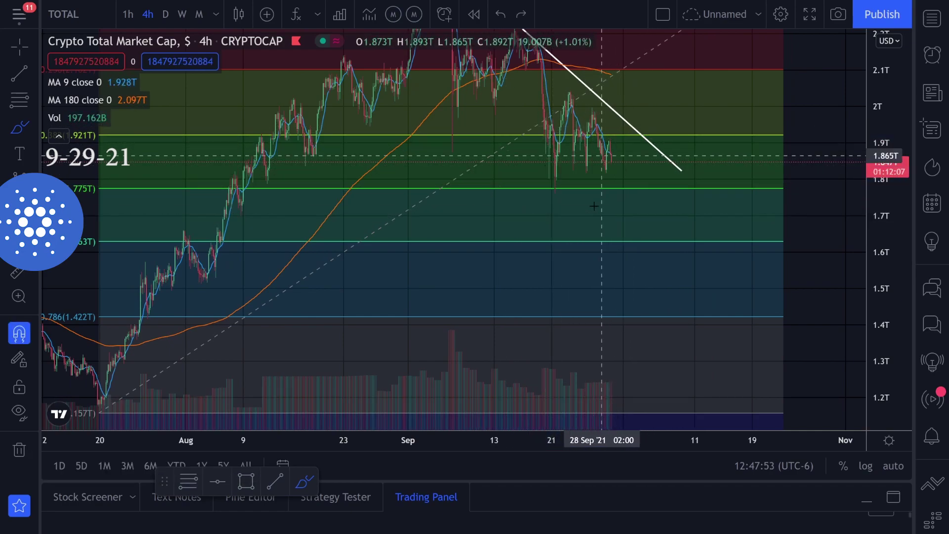
Brush short strokes along the 0.618 and 0.786 Fibonacci levels and undo both.
left_click_drag(592, 237, 714, 229)
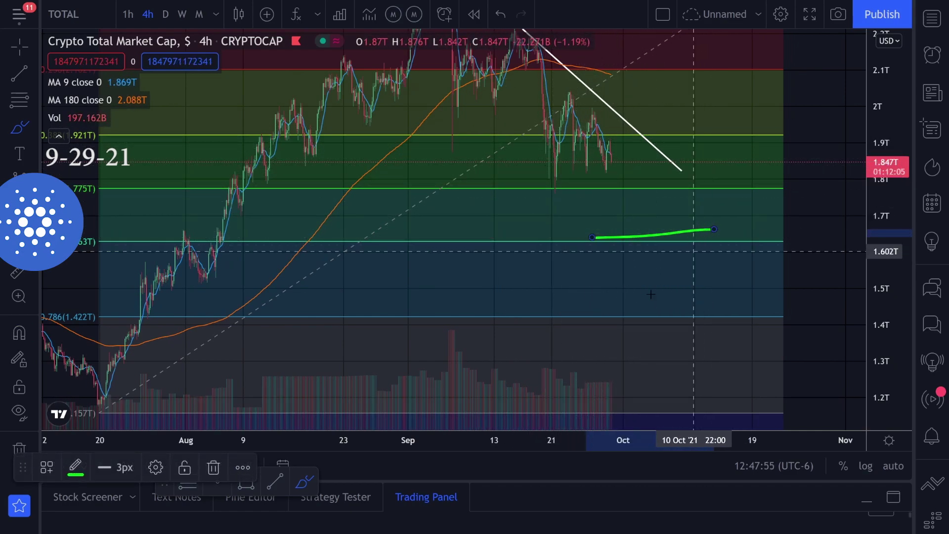
left_click_drag(620, 316, 745, 315)
key("ctrl+z")
key("ctrl+z")
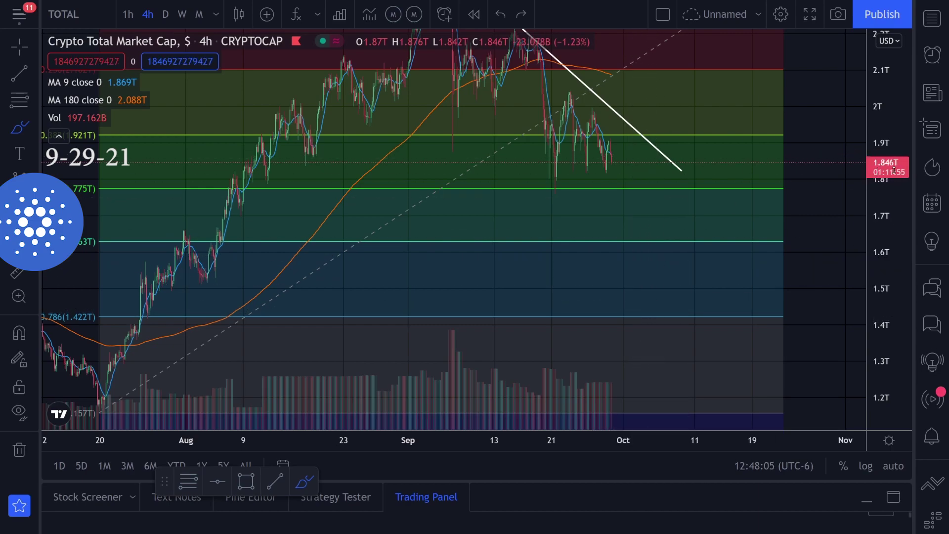
Draw a rising support trend line from the 21 September low at about 1.81T to about 1.84T on 3 October.
scroll(850, 238, "down", 2)
scroll(820, 250, "up", 2)
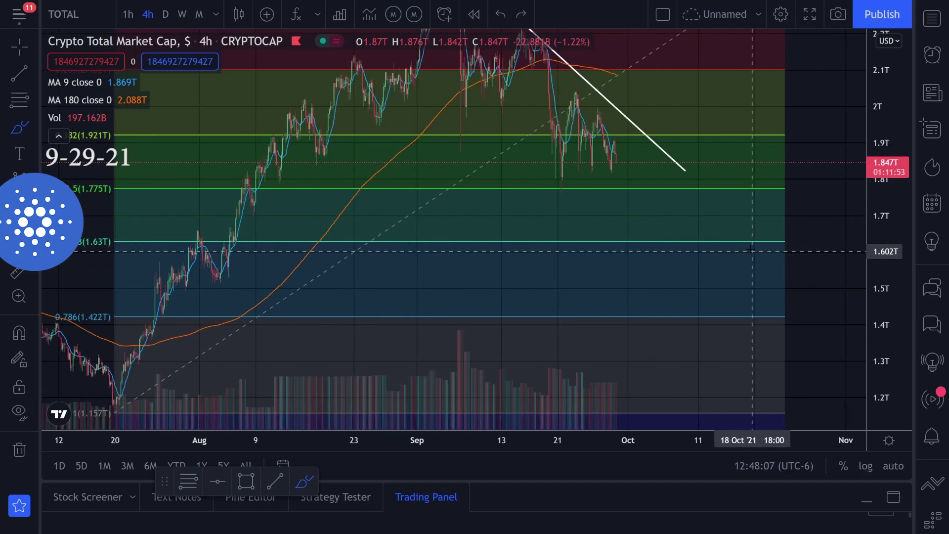
left_click(18, 74)
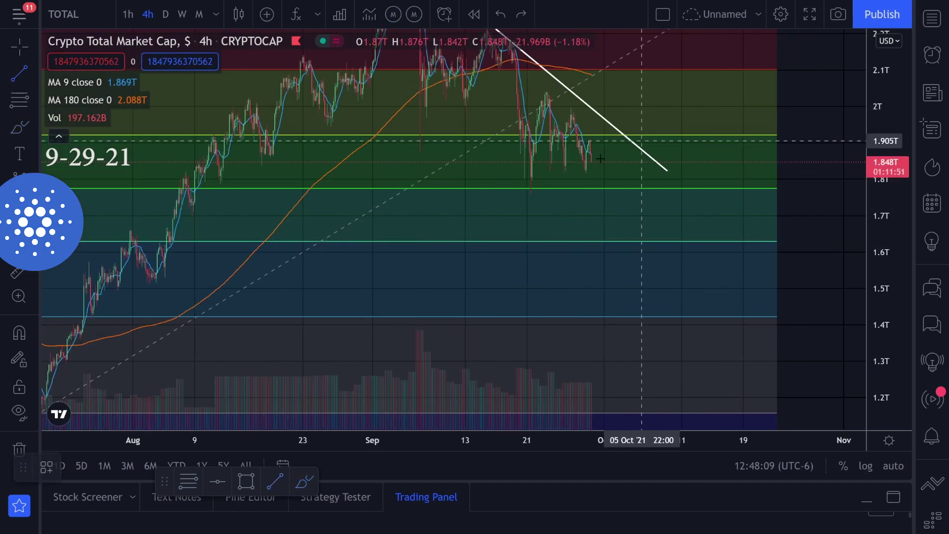
left_click(531, 175)
left_click(625, 165)
scroll(618, 217, "up", 2)
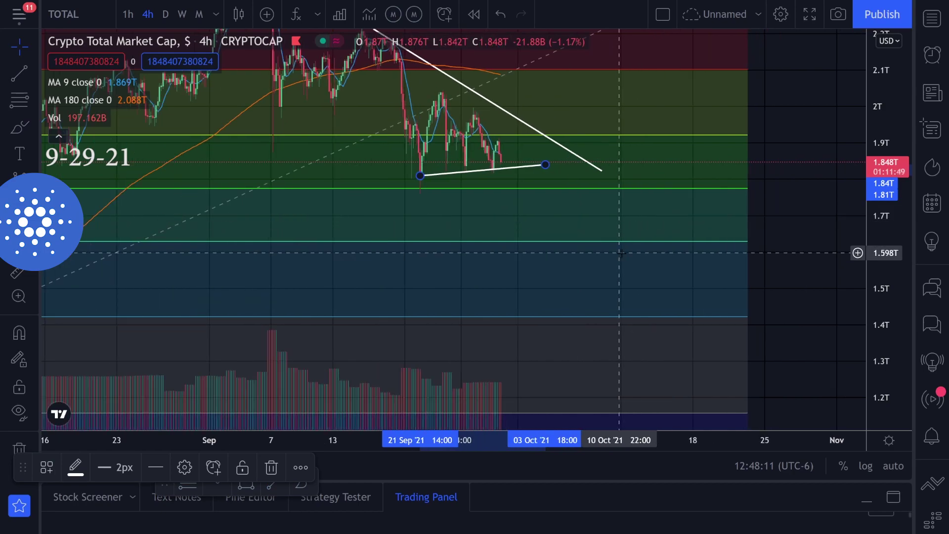
left_click_drag(804, 145, 849, 214)
scroll(811, 212, "down", 2)
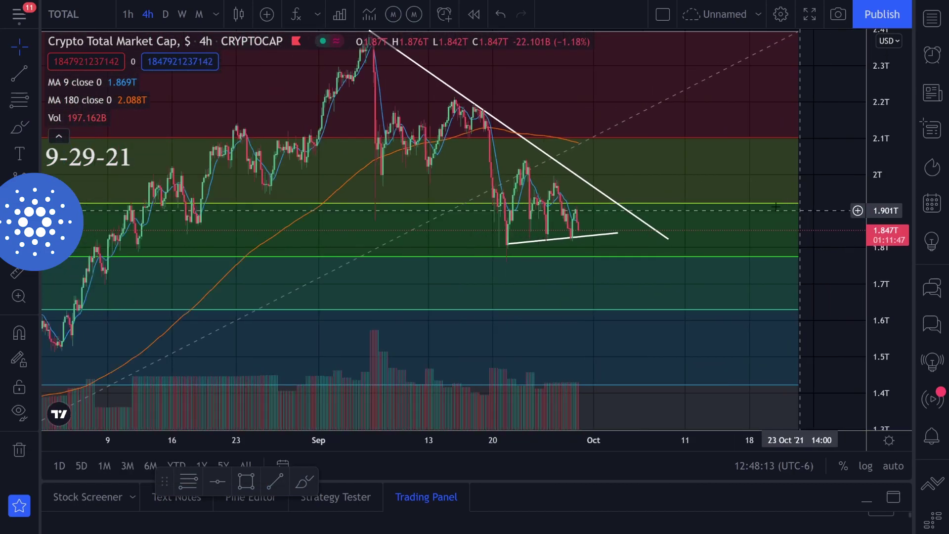
Brush the swings between the two trend lines with a downward exit to about 1.74T, brush near their convergence, and undo the strokes.
left_click(19, 128)
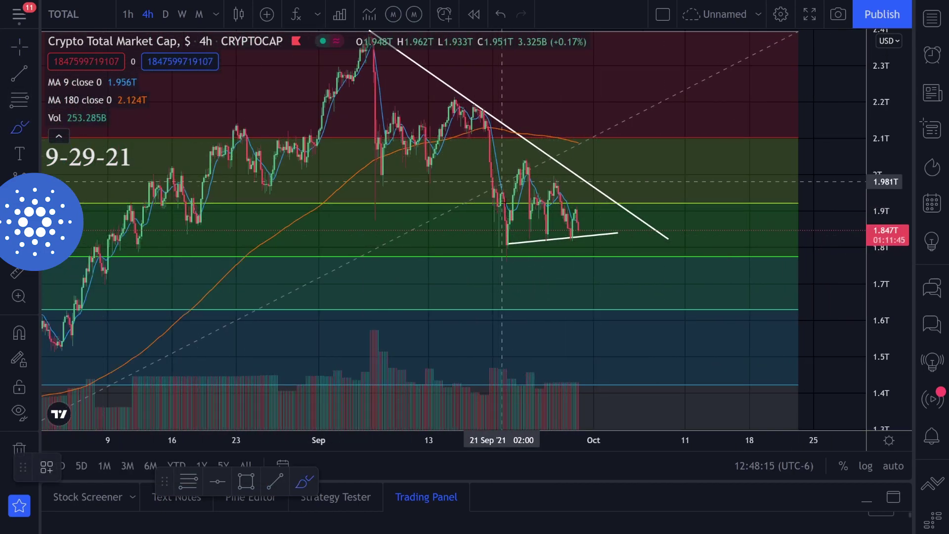
left_click_drag(500, 227, 580, 189)
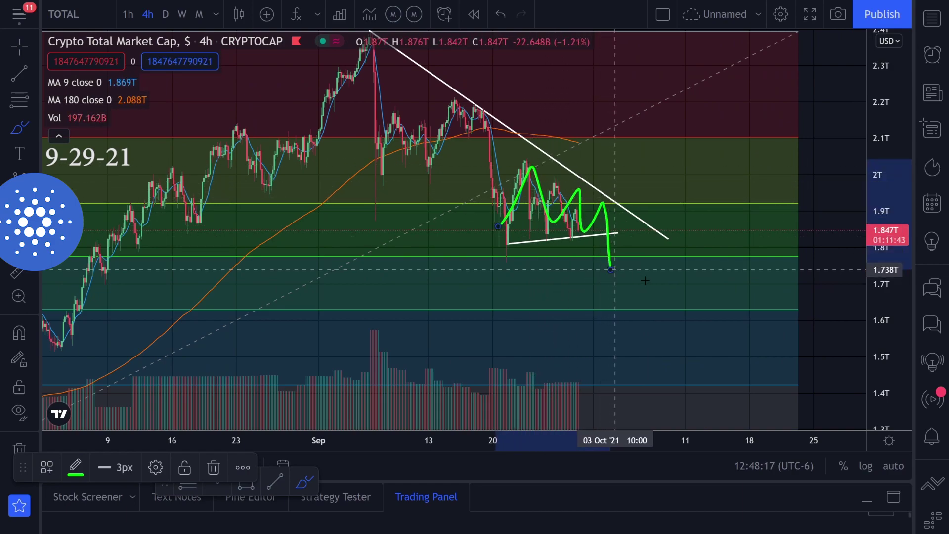
key("ctrl+z")
mouse_move(585, 216)
left_mouse_down()
mouse_move(620, 262)
mouse_move(611, 224)
mouse_move(637, 220)
left_mouse_up()
key("ctrl+z")
key("ctrl+z")
Circle the area at the support line's end with a downward stroke to about 1.68T, circle it again, and undo the marks.
scroll(619, 316, "down", 1)
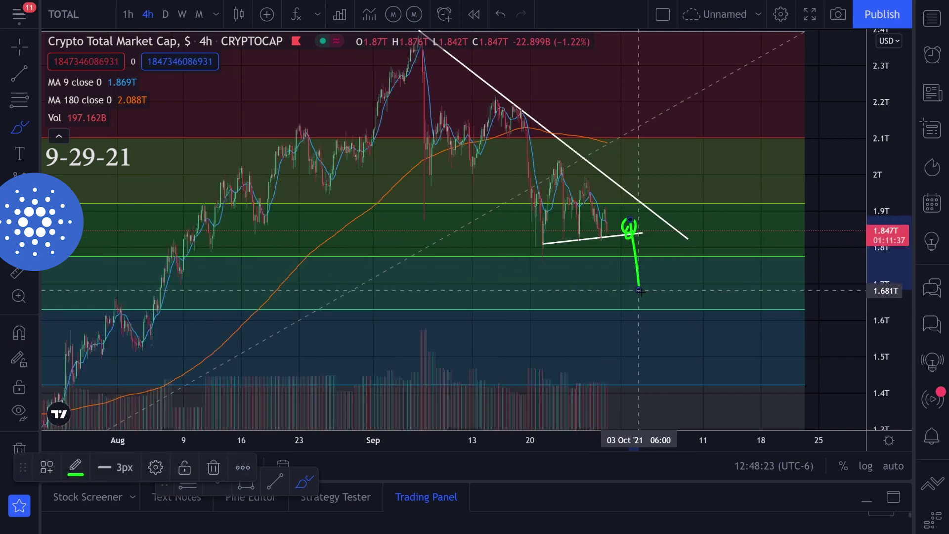
key("ctrl+z")
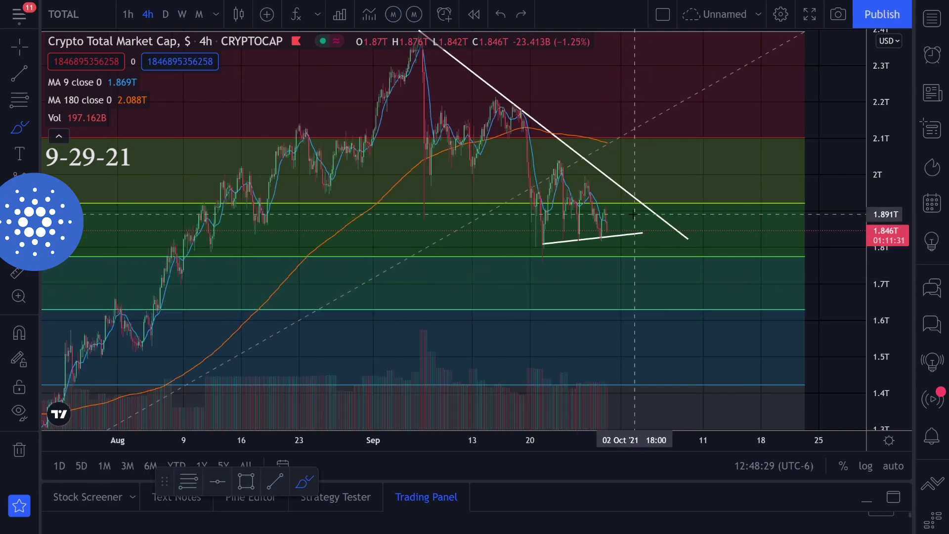
left_click_drag(636, 221, 637, 227)
key("ctrl+z")
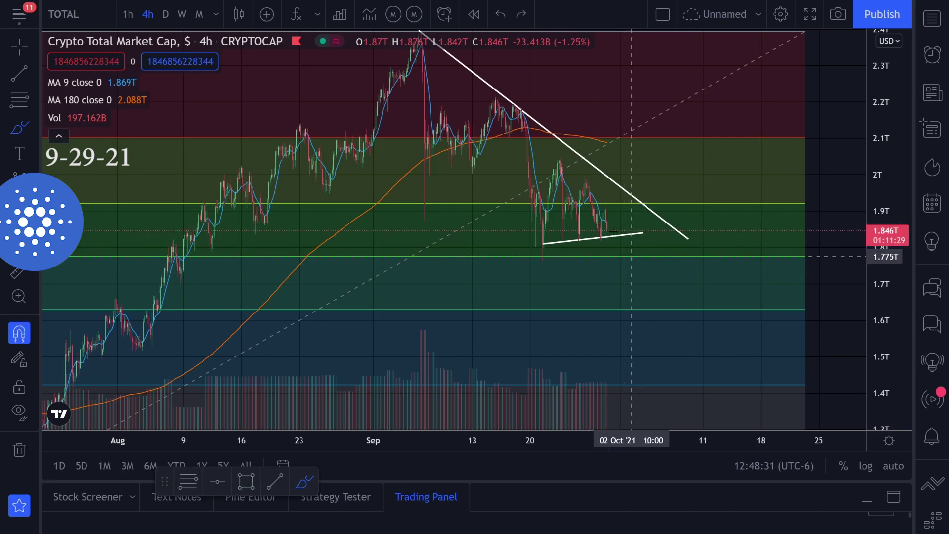
Brush over the late-September lows and along the 0.5 Fibonacci level, undoing each stroke.
mouse_move(535, 229)
left_mouse_down()
mouse_move(547, 194)
mouse_move(575, 236)
left_mouse_up()
key("ctrl+z")
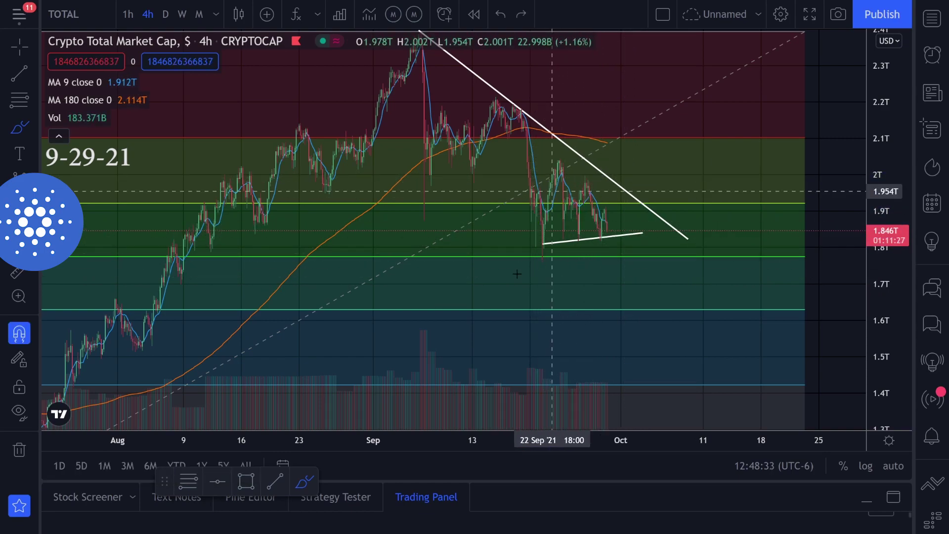
left_click_drag(496, 258, 672, 250)
key("ctrl+z")
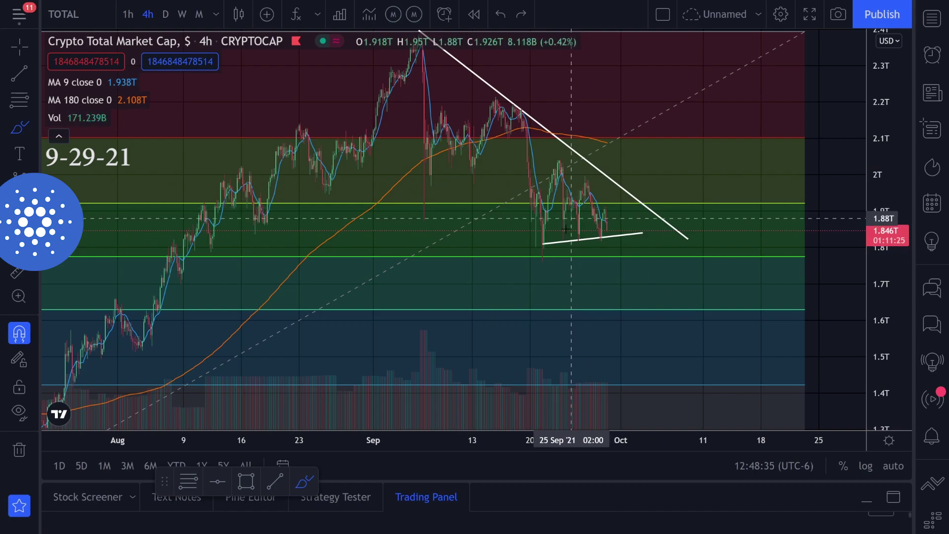
Brush upward breaks from the late-September prices through the descending trend line and undo them.
mouse_move(552, 246)
left_mouse_down()
mouse_move(559, 178)
mouse_move(591, 227)
mouse_move(675, 179)
left_mouse_up()
key("ctrl+z")
key("ctrl+z")
key("ctrl+z")
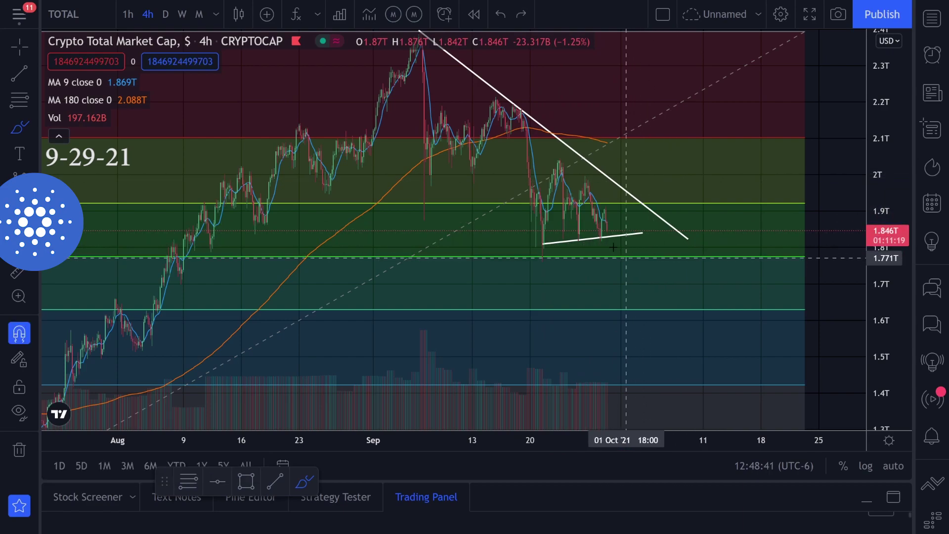
scroll(623, 250, "up", 2)
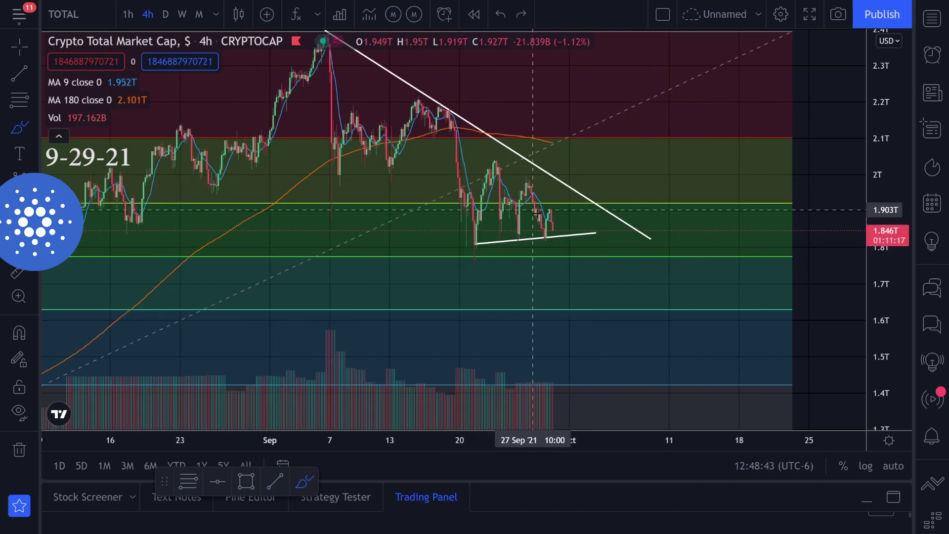
left_click_drag(538, 213, 614, 165)
key("ctrl+z")
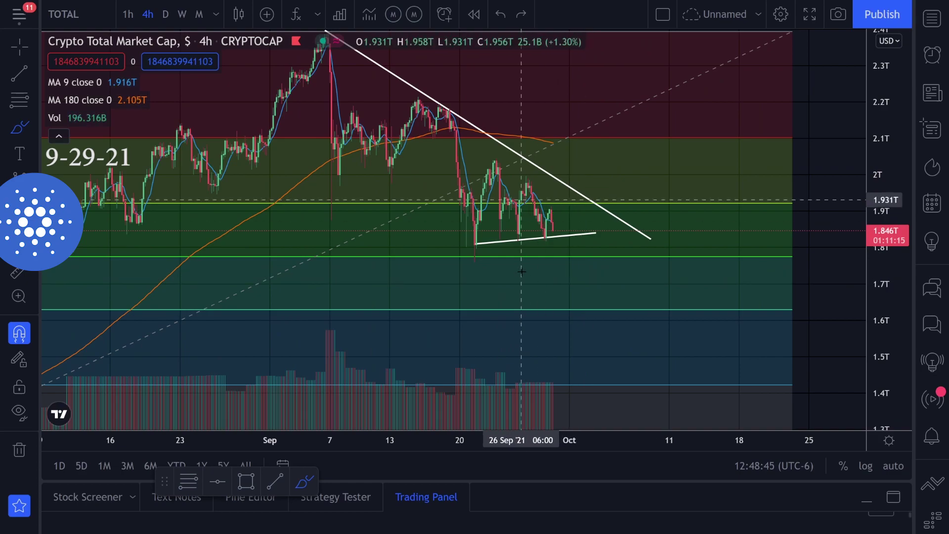
Circle the bounce after the early-September drop, brush along the 0.382 and 0.5 Fibonacci levels, and undo the repeated stroke near 0.382.
scroll(538, 247, "down", 3)
left_click_drag(496, 110, 489, 109)
left_click_drag(460, 203, 696, 199)
left_click_drag(503, 246, 730, 251)
mouse_move(575, 199)
left_mouse_down()
mouse_move(599, 244)
mouse_move(701, 196)
left_mouse_up()
key("ctrl+z")
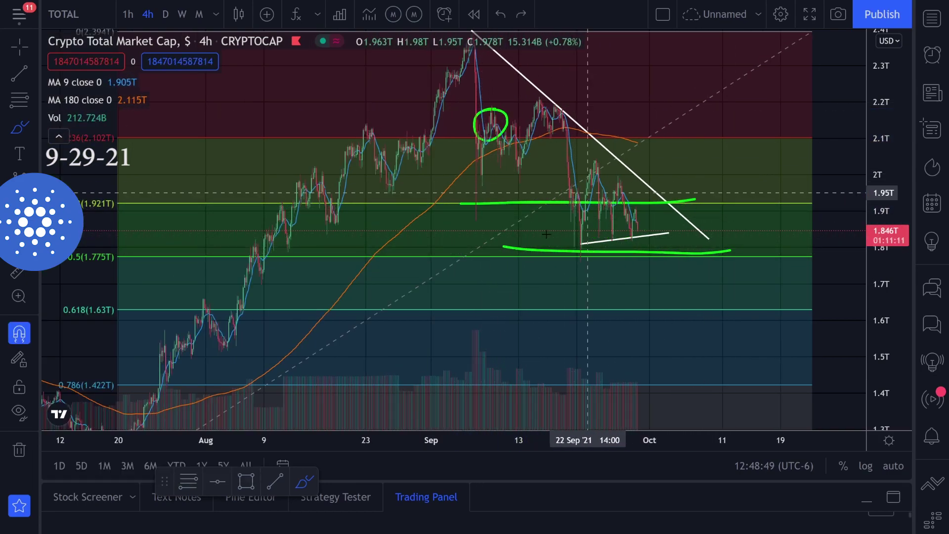
Circle the 21 September low, and undo it together with the brush strokes along the 0.382 and 0.5 levels.
left_click_drag(595, 260, 588, 252)
key("ctrl+z")
key("ctrl+z")
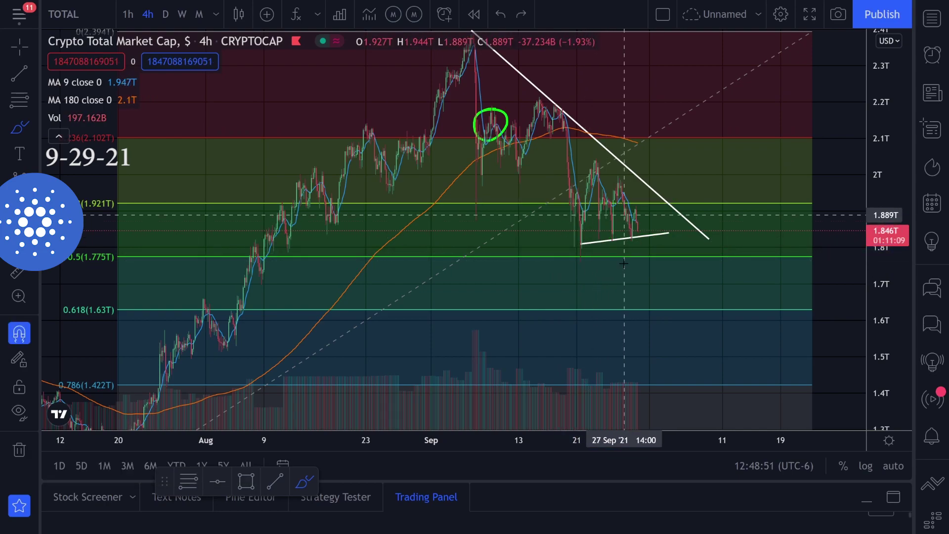
Brush below the rising support line, along the 0.618 and 0.786 Fibonacci levels and the descending trend line, and undo all strokes.
left_click_drag(669, 245, 633, 251)
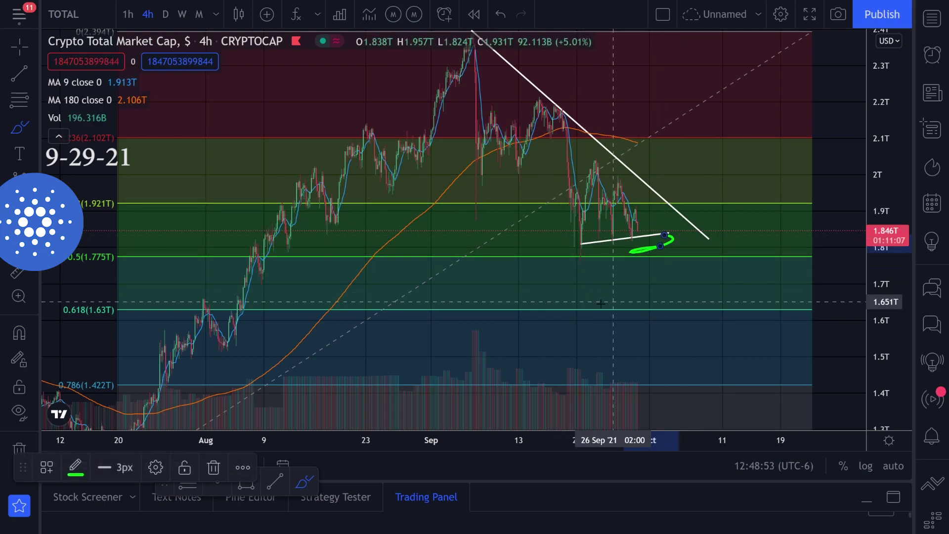
left_click_drag(604, 309, 811, 306)
left_click_drag(613, 388, 805, 387)
key("z")
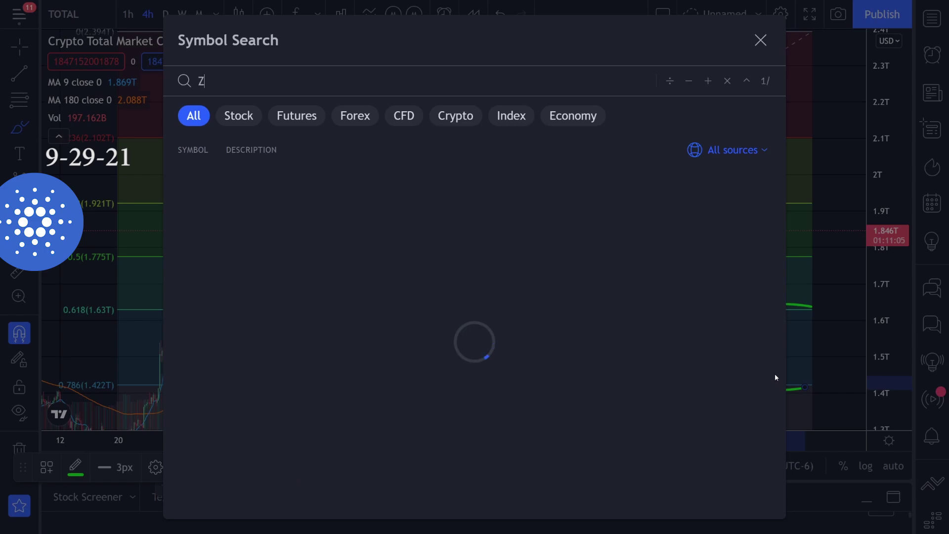
left_click(761, 43)
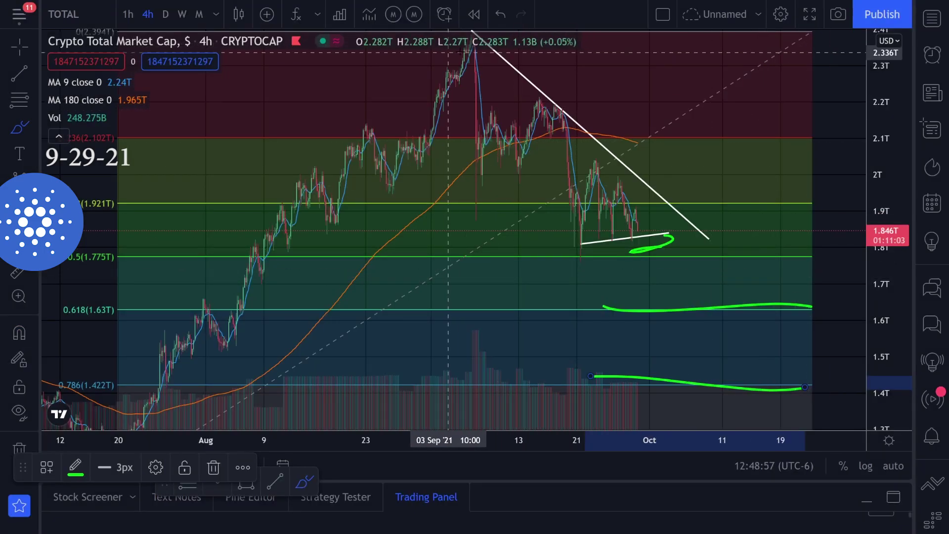
mouse_move(468, 54)
left_mouse_down()
mouse_move(573, 105)
mouse_move(738, 289)
left_mouse_up()
key("ctrl+z")
key("ctrl+z")
key("ctrl+z")
key("ctrl+z")
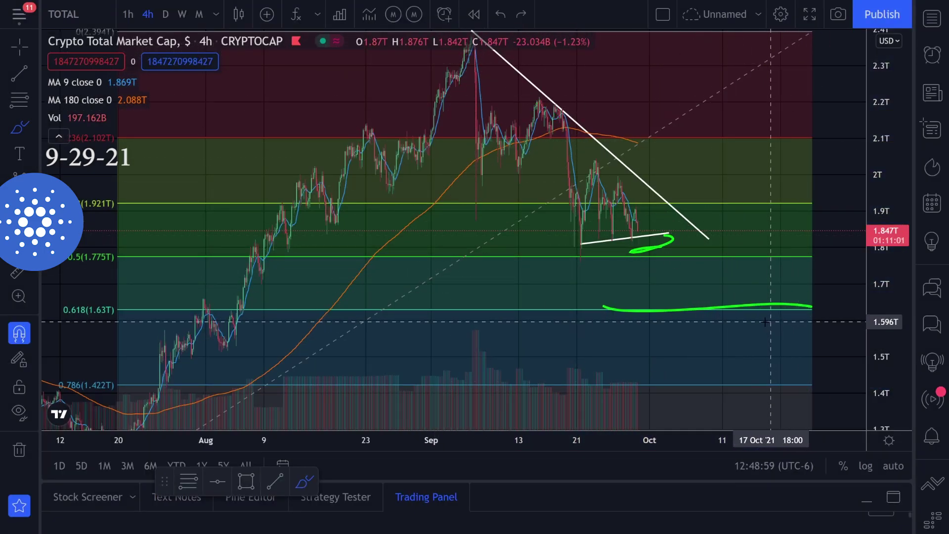
Circle the late-September lows, brush down from the 23 September high and along the rising support line, undoing each stroke.
left_click_drag(600, 228, 631, 217)
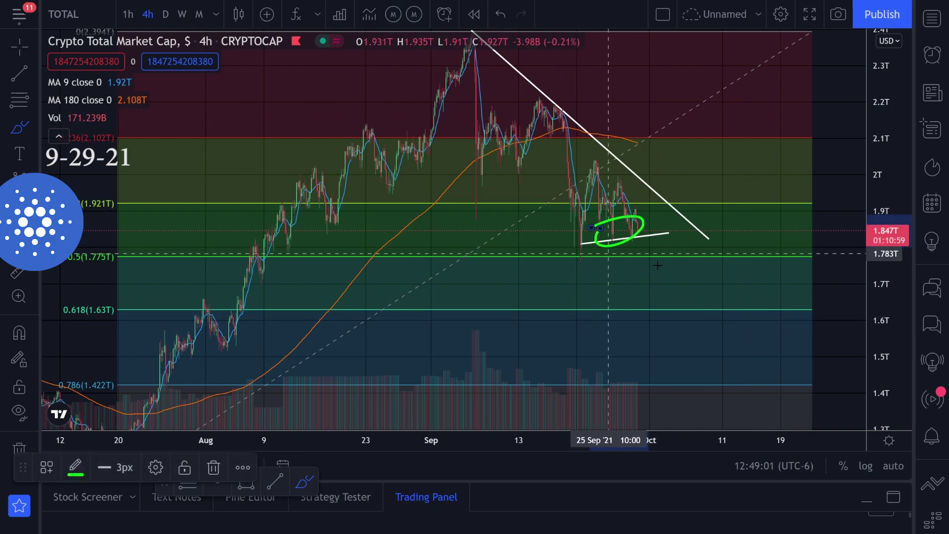
key("ctrl+z")
scroll(608, 292, "down", 2)
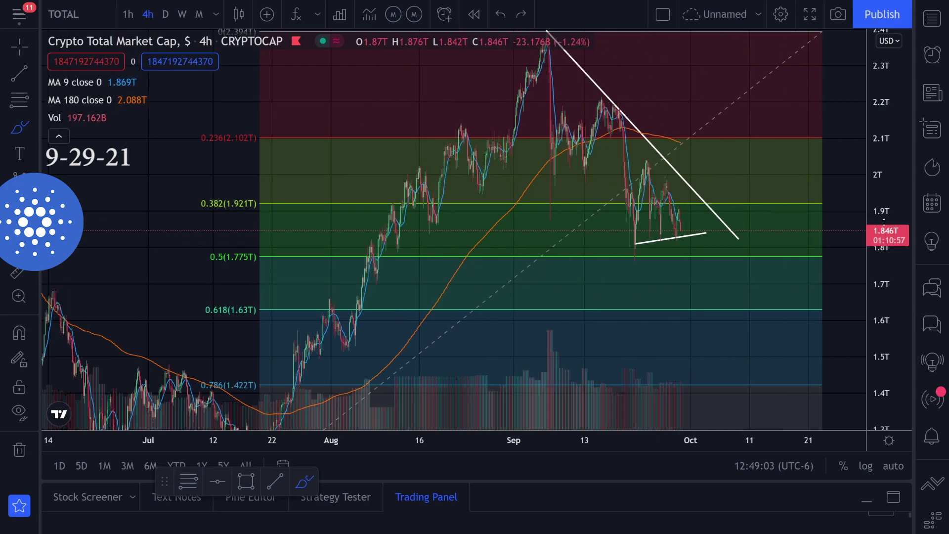
scroll(787, 210, "up", 2)
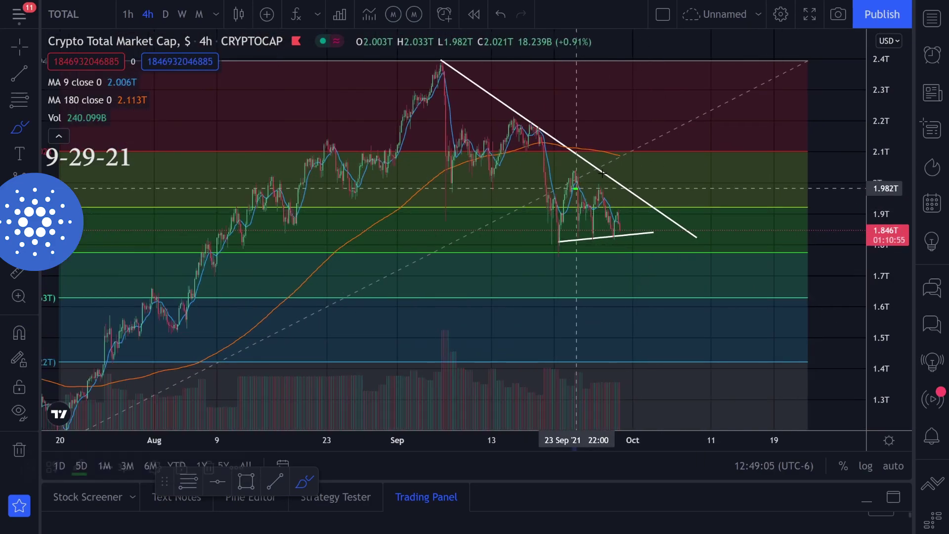
left_click_drag(577, 187, 600, 208)
key("ctrl+z")
mouse_move(554, 239)
left_mouse_down()
mouse_move(578, 163)
mouse_move(591, 160)
mouse_move(642, 218)
left_mouse_up()
key("ctrl+z")
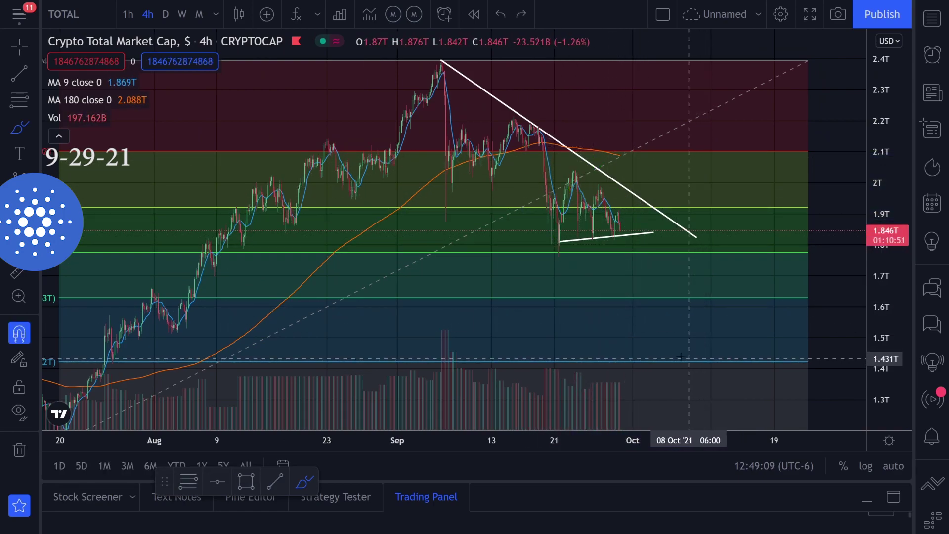
Brush along the descending trend line and sketch upward moves from below the support line, undoing the strokes.
left_click_drag(468, 92, 702, 281)
mouse_move(632, 280)
left_mouse_down()
mouse_move(688, 212)
mouse_move(711, 157)
left_mouse_up()
key("ctrl+z")
key("ctrl+z")
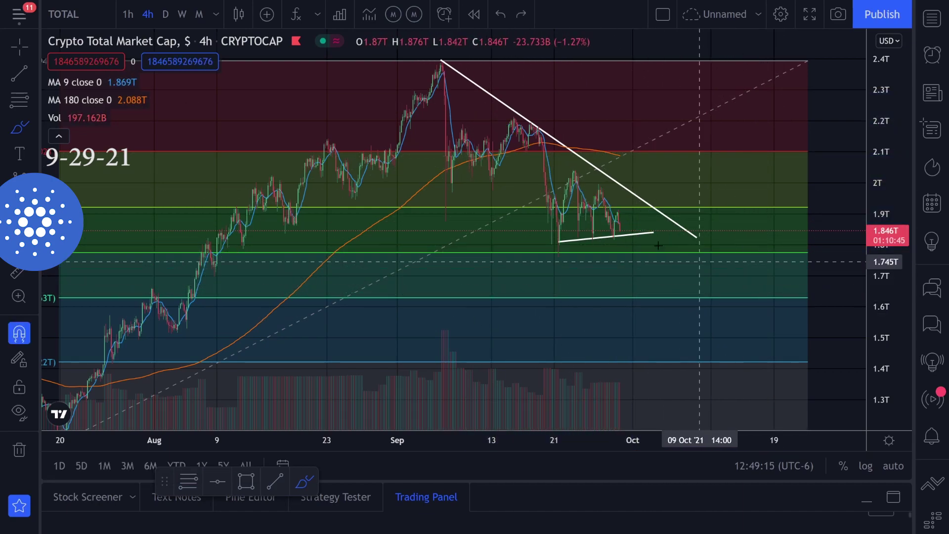
mouse_move(655, 271)
left_mouse_down()
mouse_move(676, 178)
mouse_move(705, 205)
mouse_move(769, 235)
left_mouse_up()
key("ctrl+z")
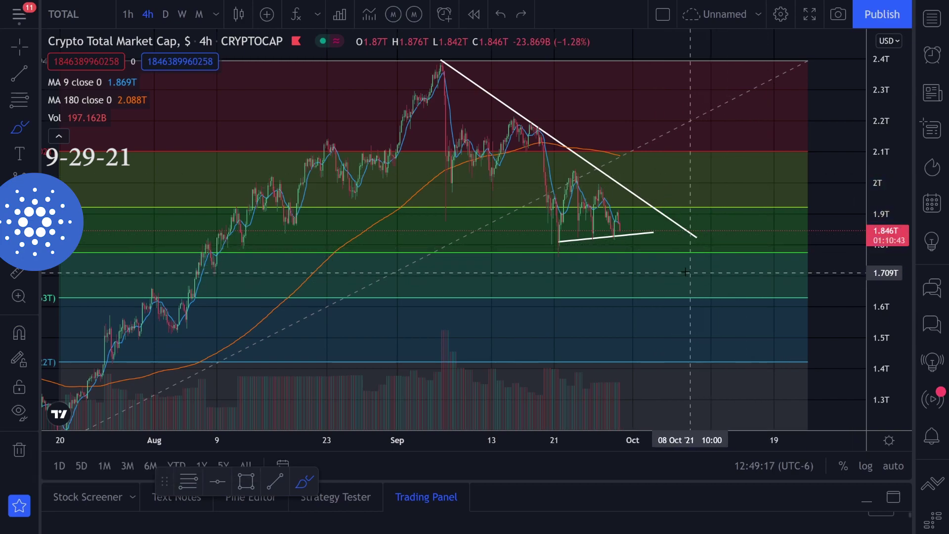
scroll(685, 275, "down", 2)
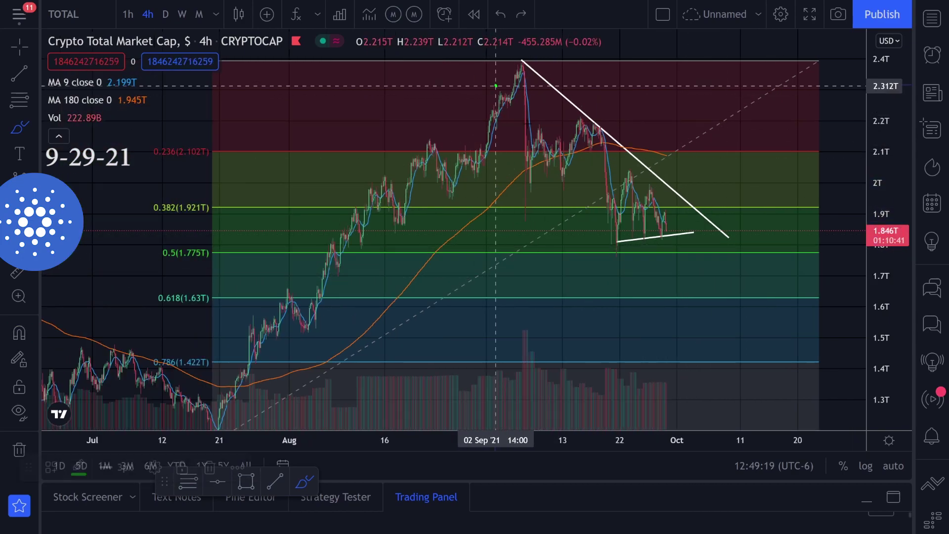
left_click_drag(524, 87, 667, 258)
key("ctrl+z")
Circle the latest late-September prices on the rising support line and the recent highs above them, undoing both marks.
scroll(681, 272, "down", 2)
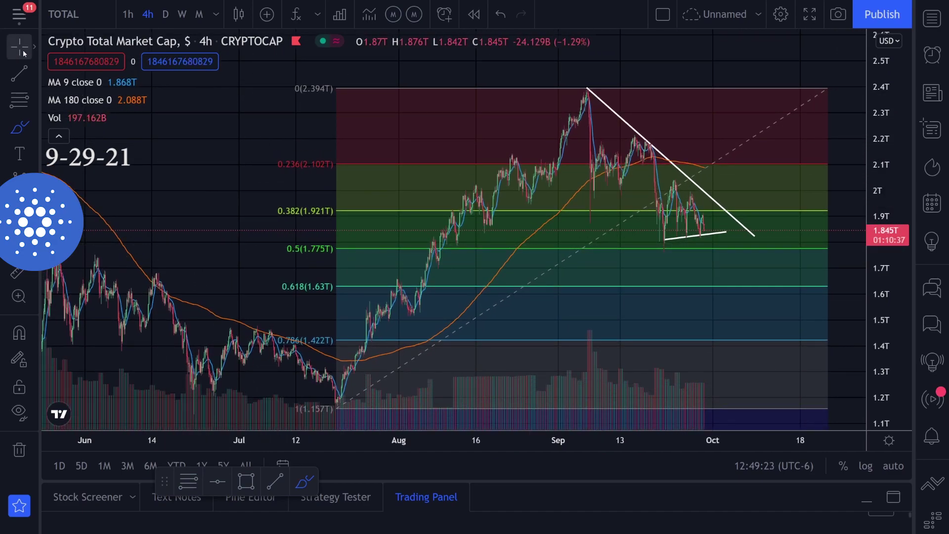
left_click_drag(242, 232, 180, 203)
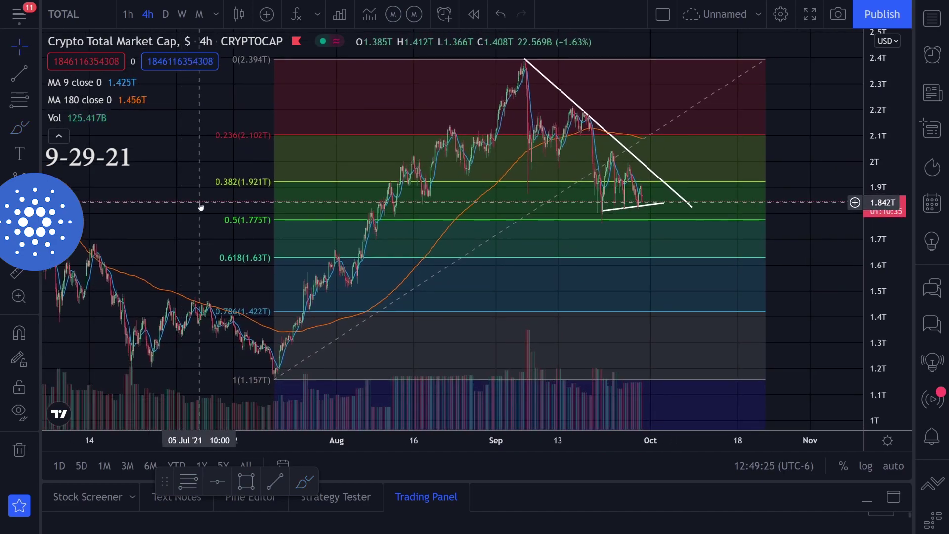
scroll(200, 205, "down", 1)
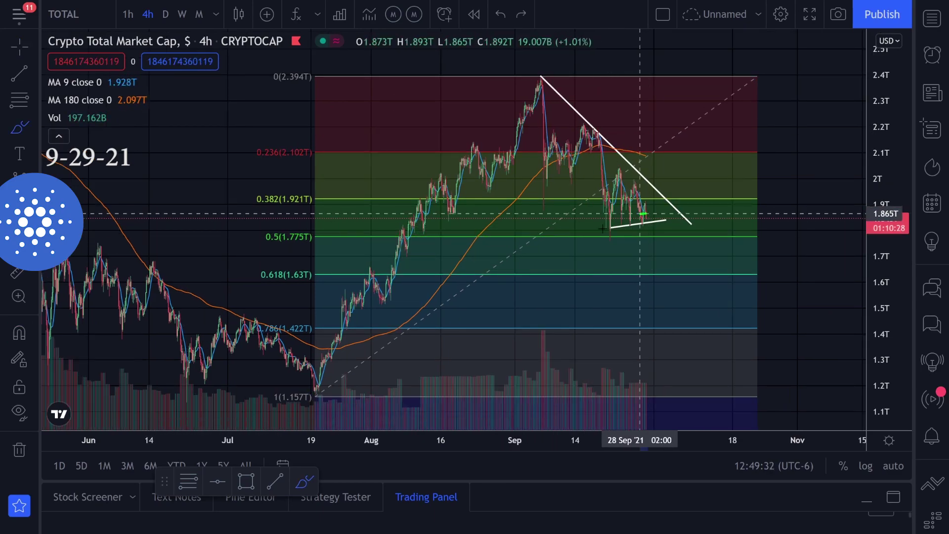
mouse_move(653, 220)
left_mouse_down()
mouse_move(624, 235)
mouse_move(618, 226)
left_mouse_up()
key("ctrl+z")
key("ctrl+z")
left_click_drag(648, 194, 624, 183)
key("ctrl+z")
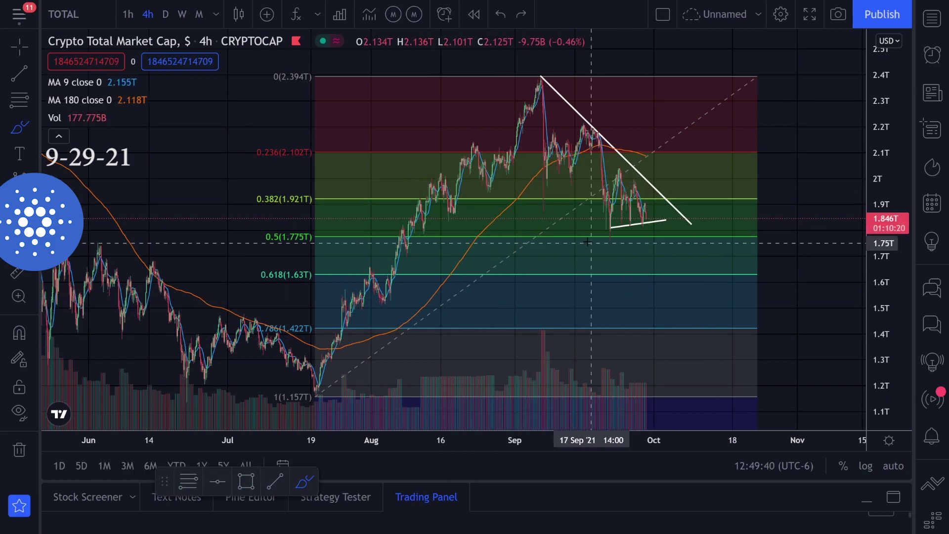
Brush along the 0.5 and 0.618 Fibonacci levels from mid-September into October.
left_click_drag(596, 238, 712, 236)
left_click_drag(596, 276, 730, 276)
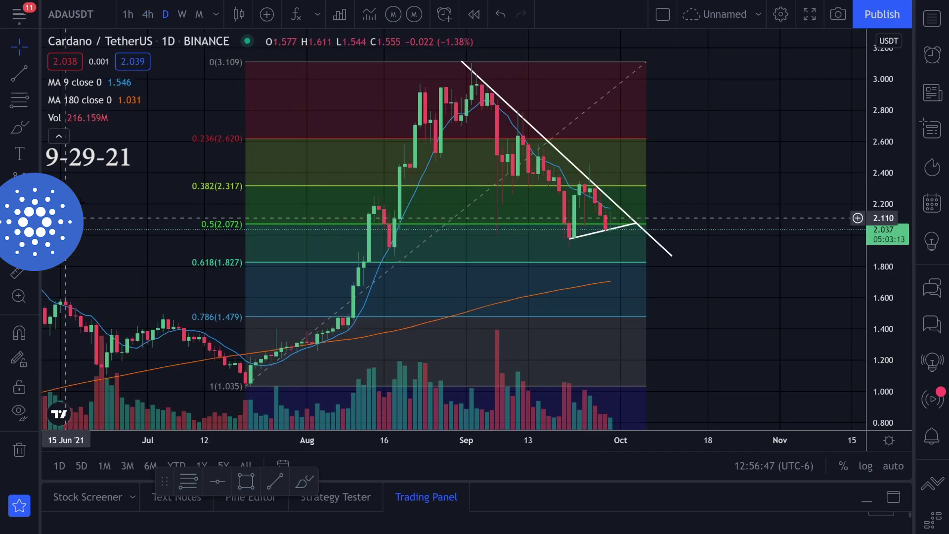
Circle the early- and late-September highs touching the descending trend line on the Cardano daily chart, brush along the line, and undo the marks.
left_click(22, 130)
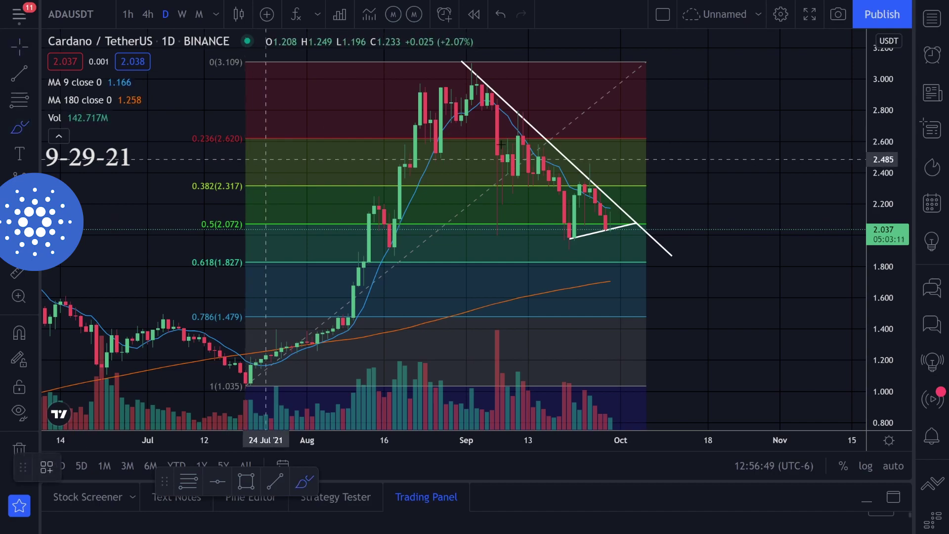
mouse_move(494, 83)
left_mouse_down()
mouse_move(476, 91)
mouse_move(495, 83)
left_mouse_up()
left_click_drag(592, 184, 594, 176)
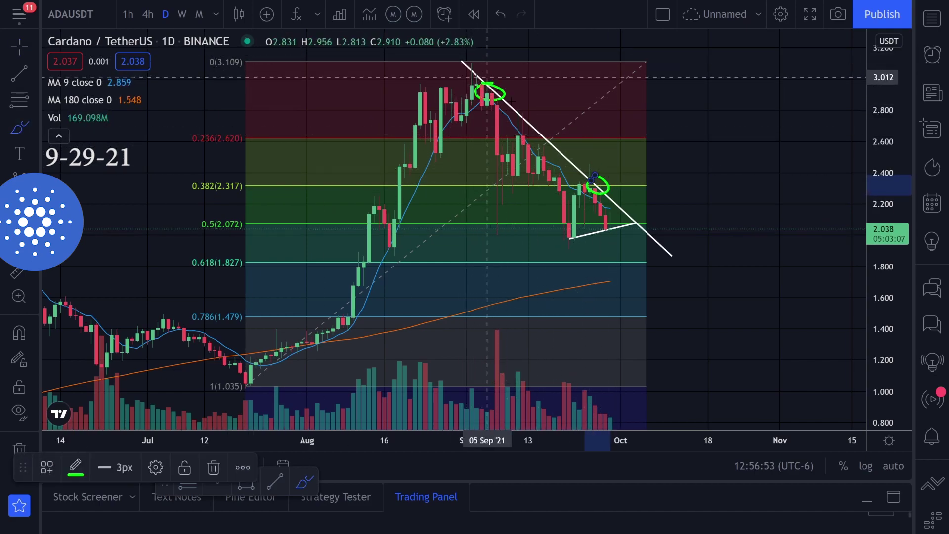
left_click_drag(453, 55, 678, 256)
key("ctrl+z")
key("ctrl+z")
scroll(598, 239, "right", 1)
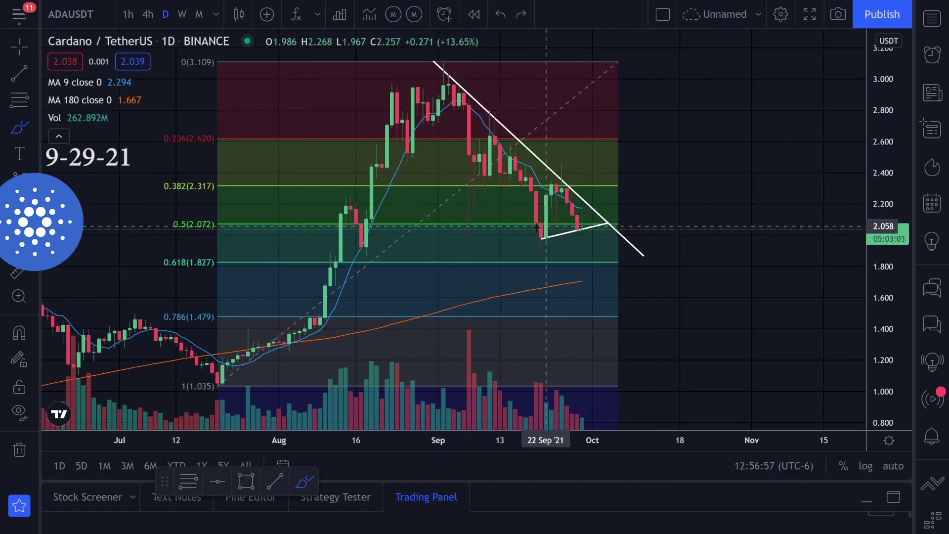
Circle the two late-September lows on Cardano's rising support line and undo both circles.
left_click_drag(536, 227, 539, 227)
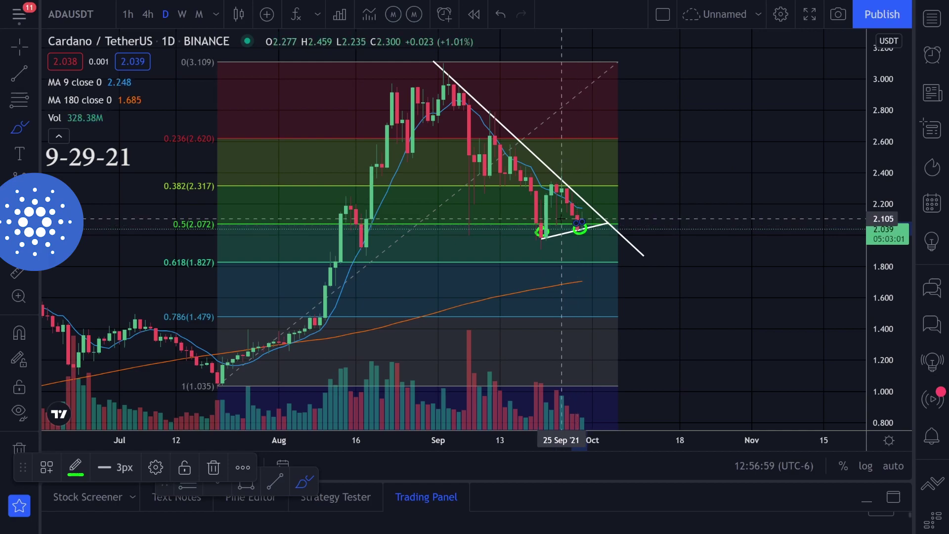
key("ctrl+z")
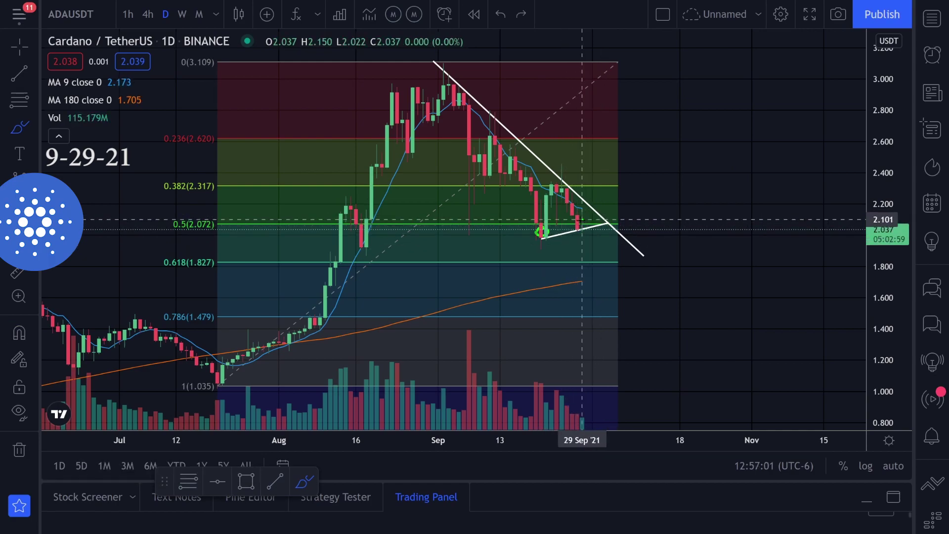
key("ctrl+z")
Mark the latest Cardano candles near the 0.5 level and brush a move above the descending trend line, undoing the strokes.
left_click_drag(582, 230, 577, 228)
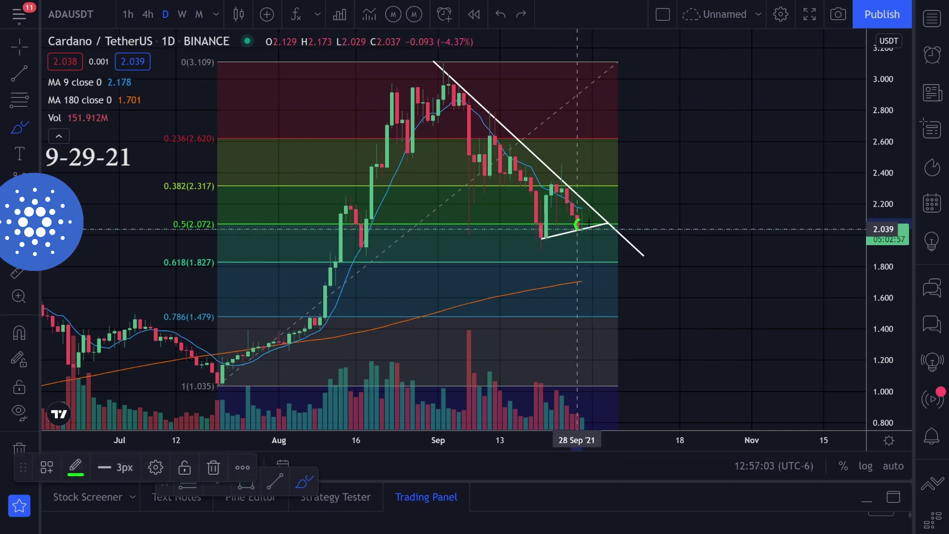
left_click_drag(613, 201, 621, 187)
key("ctrl+z")
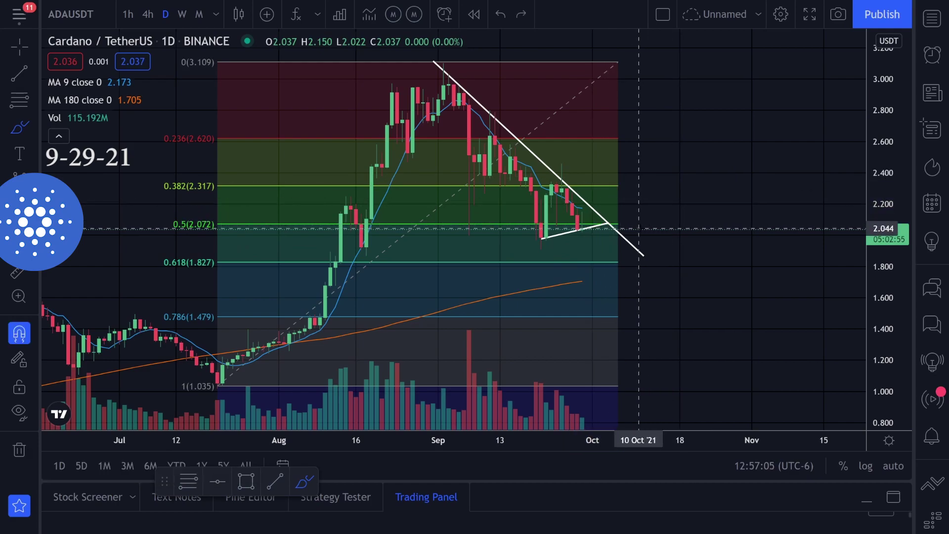
left_click_drag(578, 215, 598, 218)
key("ctrl+z")
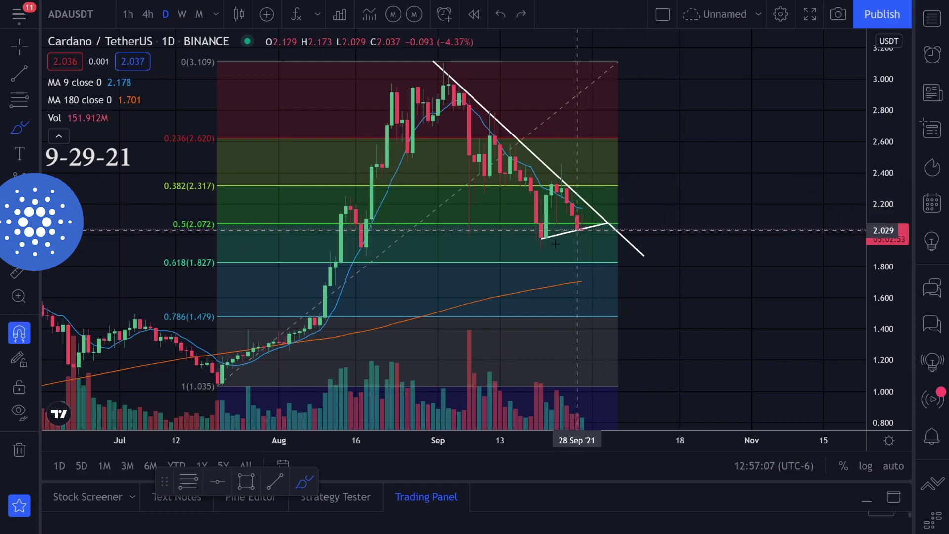
Underline the 0.382 and 0.5 Fibonacci level labels on the Cardano daily chart with the brush.
scroll(483, 218, "down", 1)
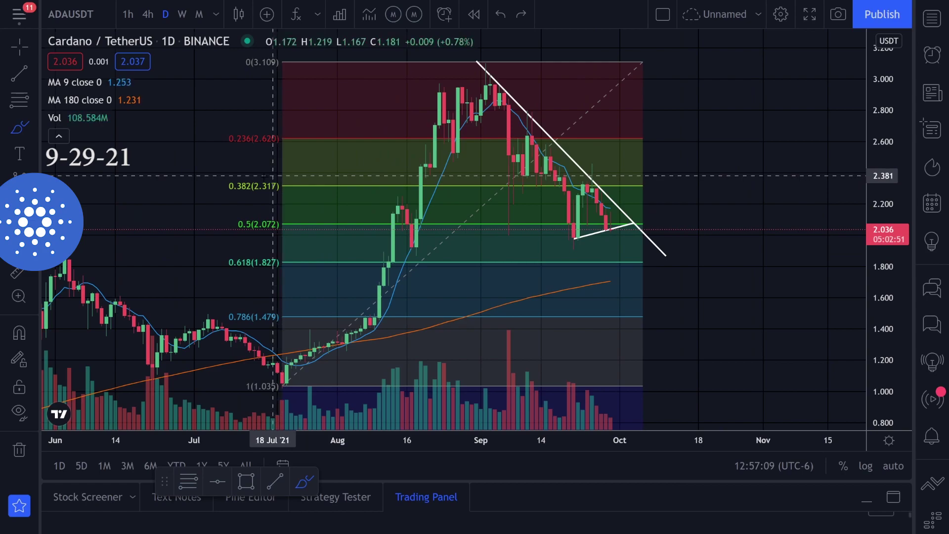
left_click_drag(232, 197, 305, 201)
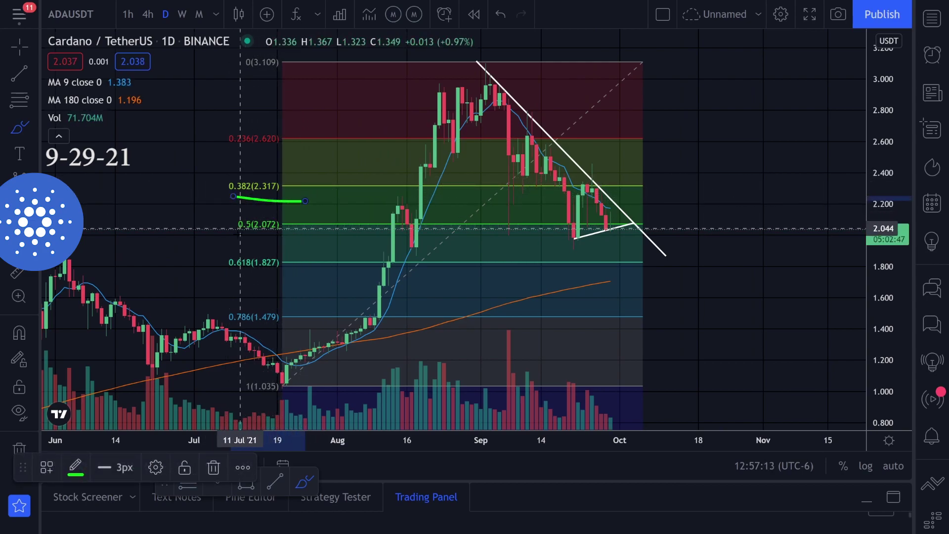
left_click_drag(241, 234, 301, 234)
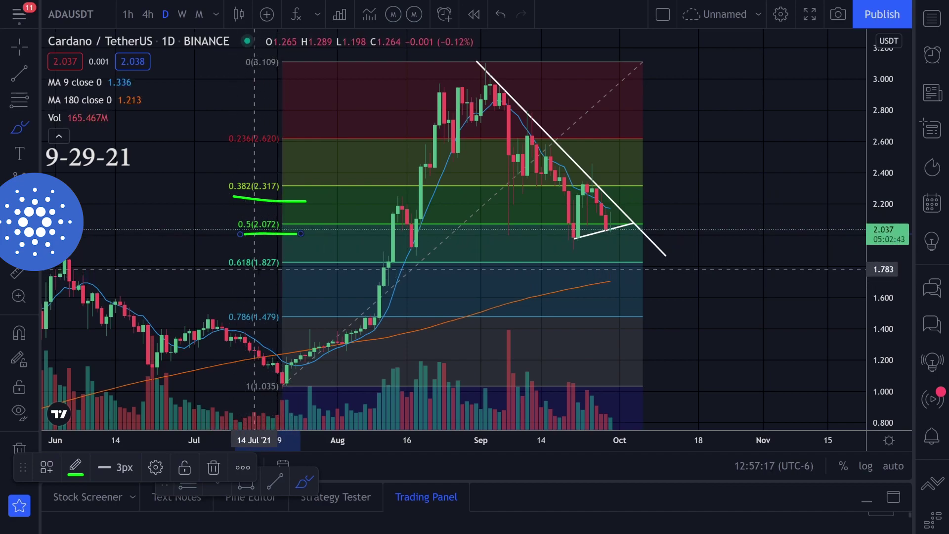
Brush near the 0.618 level, underline and circle the 0.786 level label, and undo each of these strokes.
mouse_move(286, 264)
left_mouse_down()
mouse_move(342, 262)
mouse_move(332, 287)
left_mouse_up()
key("ctrl+z")
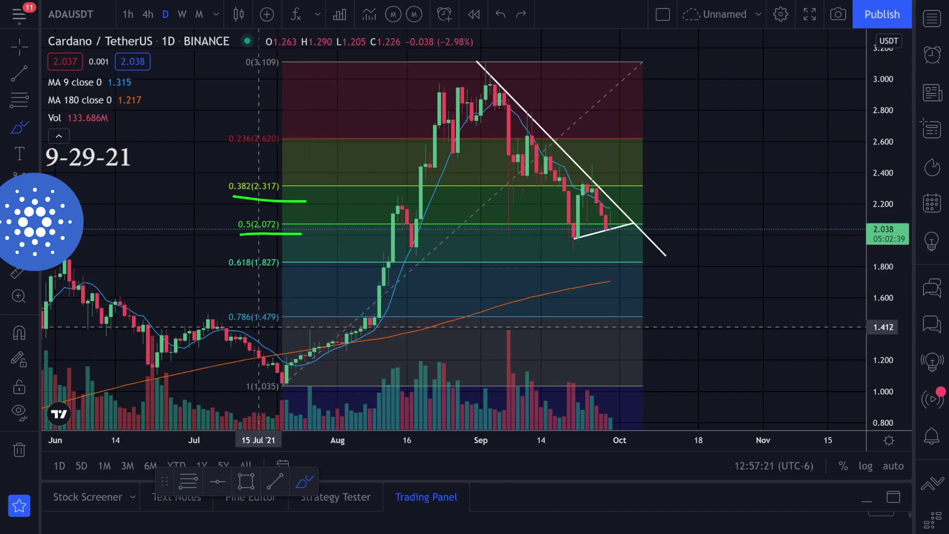
left_click_drag(259, 325, 333, 326)
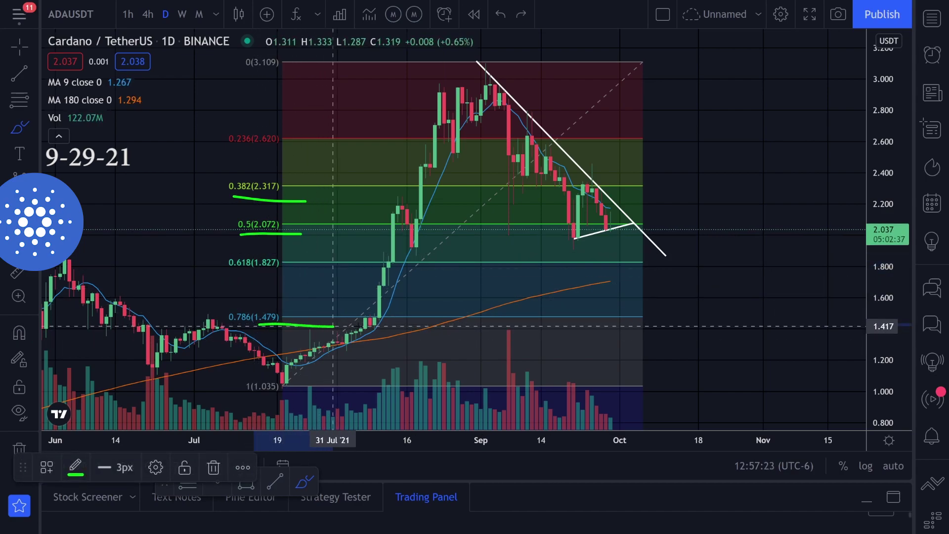
key("ctrl+z")
left_click_drag(217, 301, 263, 303)
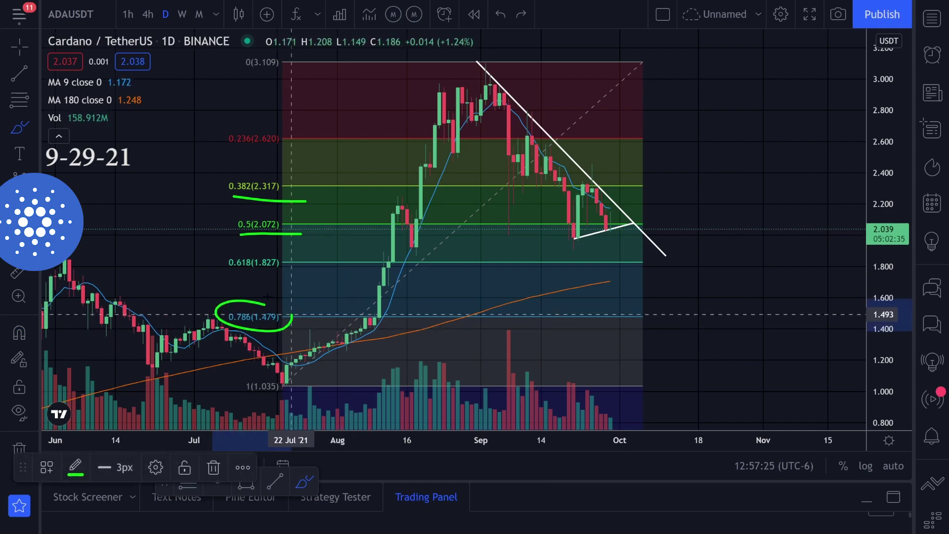
key("ctrl+z")
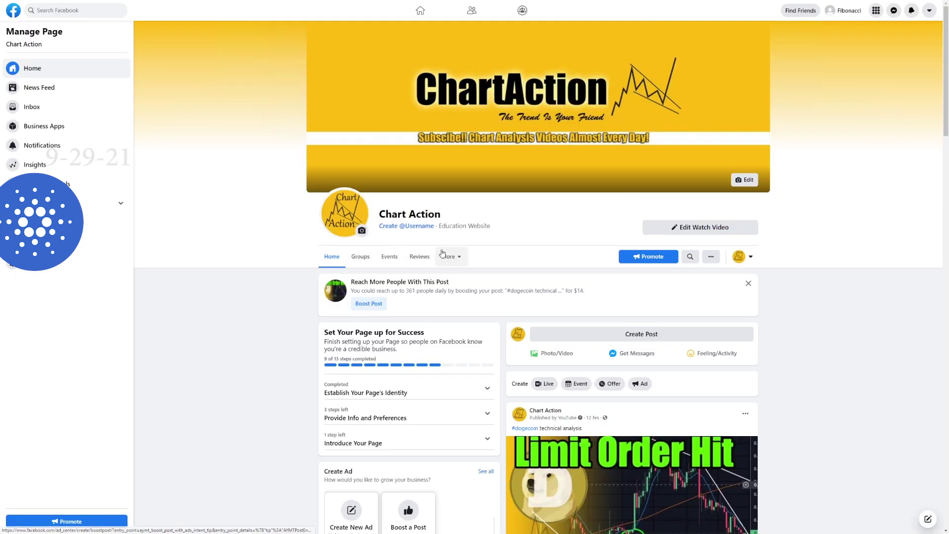
Examine the posts and page information on the Chart Action Facebook page.
scroll(474, 223, "down", 2)
scroll(434, 202, "up", 2)
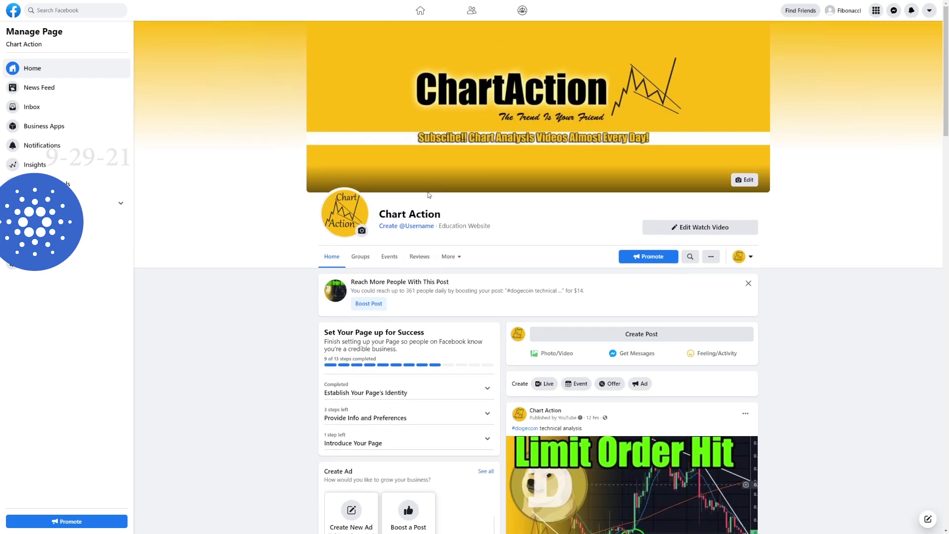
scroll(429, 195, "down", 14)
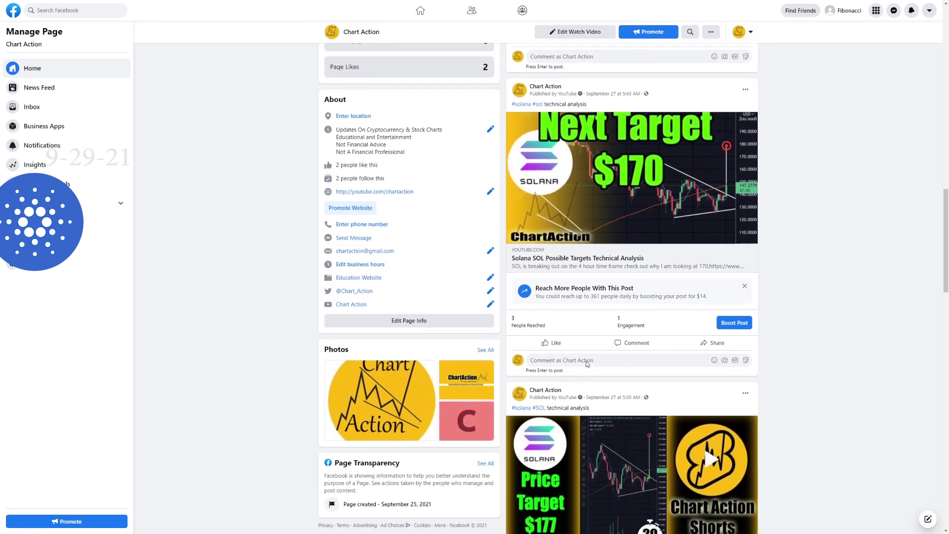
scroll(588, 363, "up", 14)
scroll(598, 350, "down", 2)
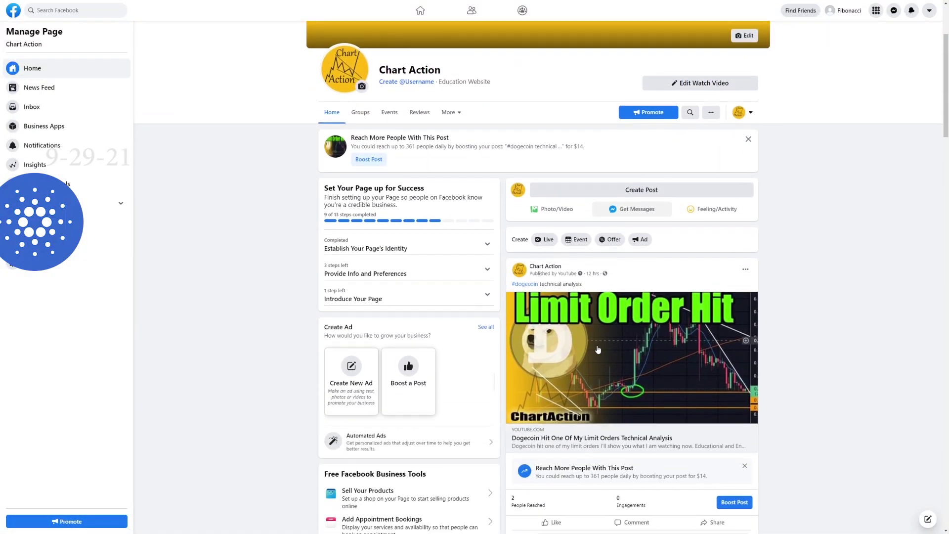
scroll(597, 349, "down", 3)
scroll(587, 342, "up", 6)
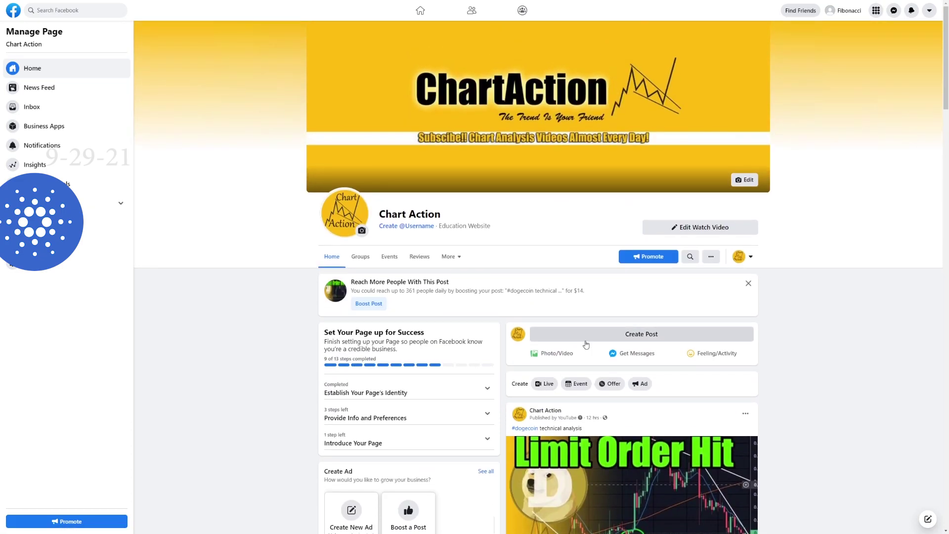
scroll(683, 288, "down", 5)
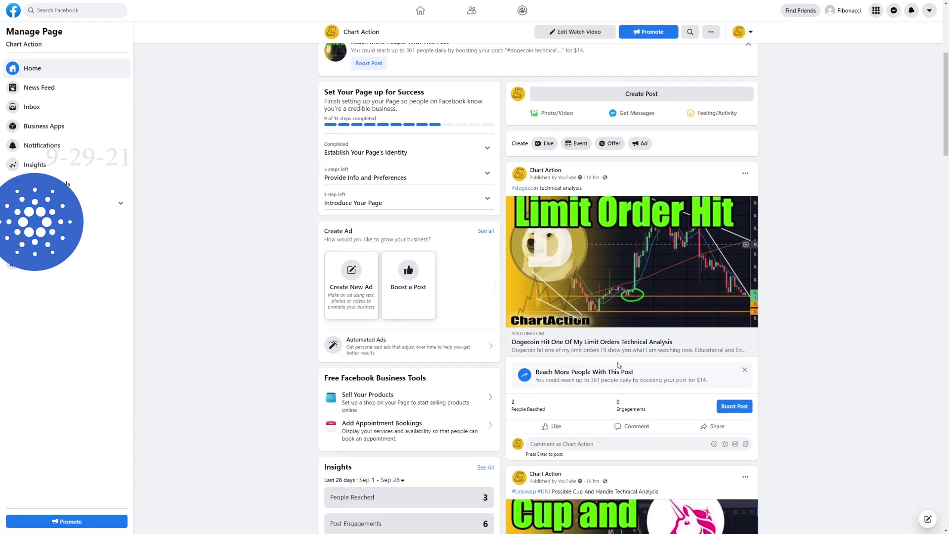
scroll(617, 363, "up", 5)
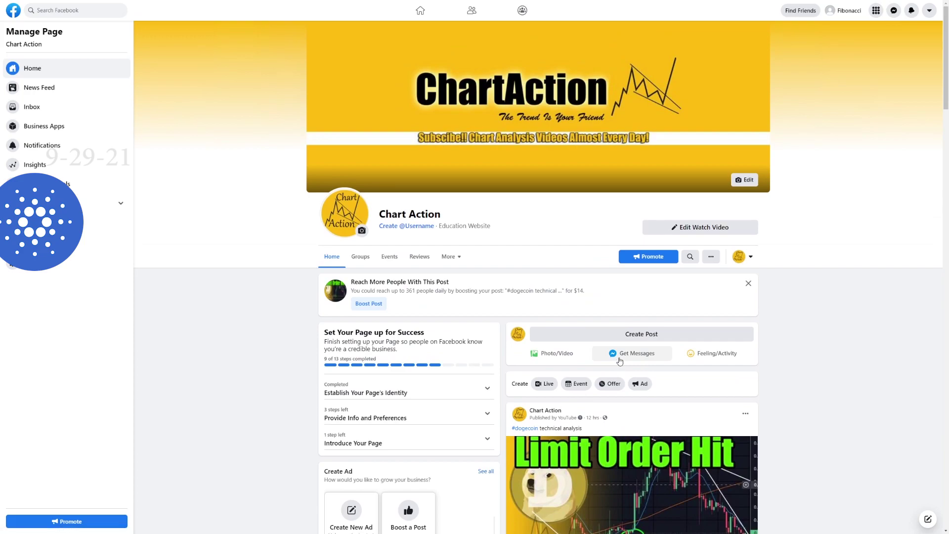
Switch to the Chart Action profile on Twitter.
key("ctrl+Tab")
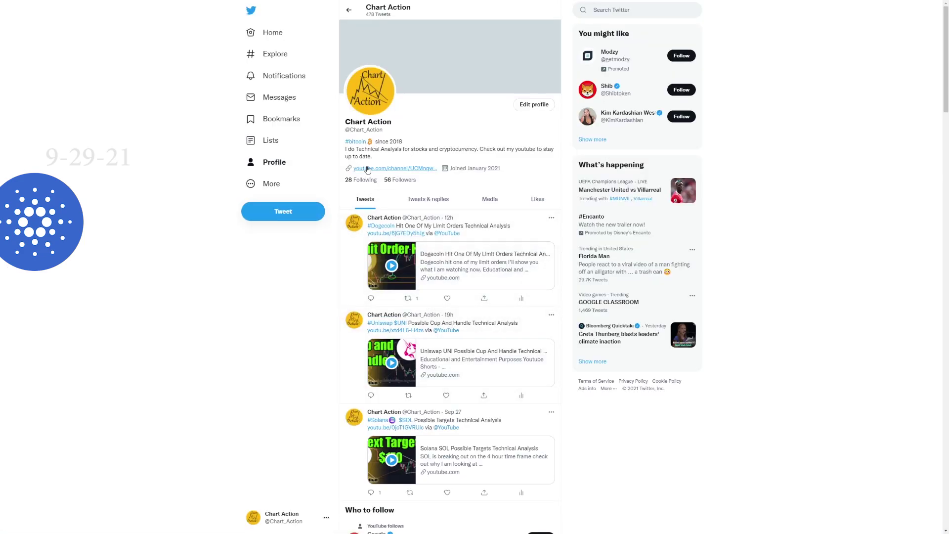